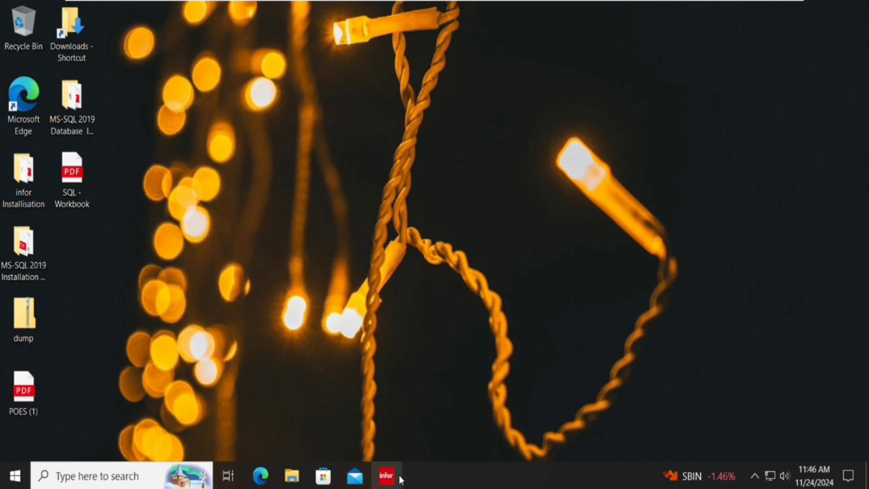
Log into the ERPLN environment via infor.bwc with the admin password and maximize the Menu browser.
{"action": "left_click", "coordinate": [401, 478]}
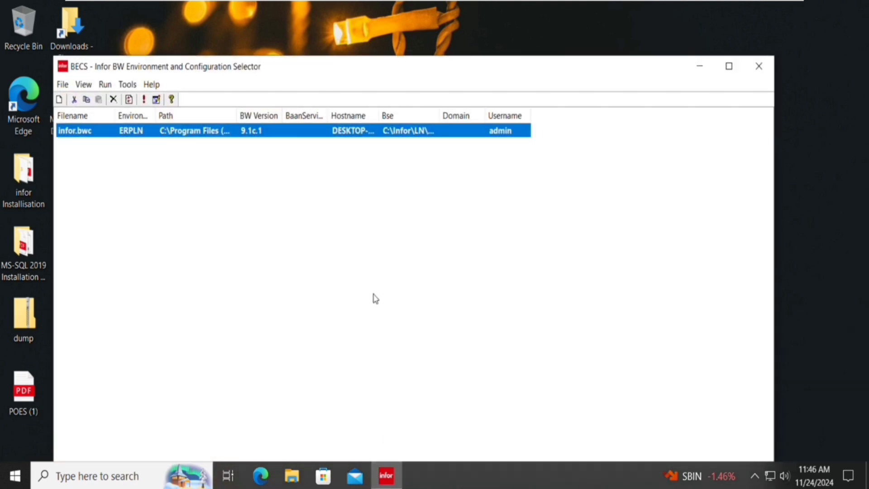
{"action": "key", "text": "Return"}
{"action": "type", "text": "******"}
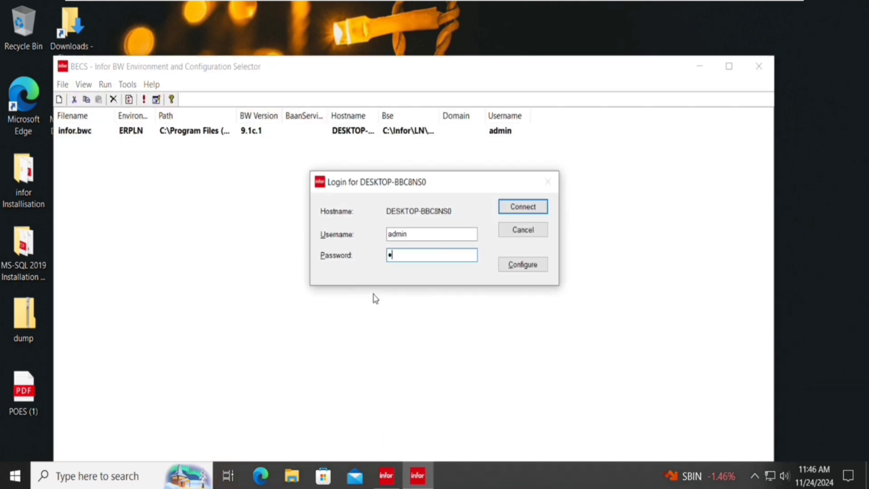
{"action": "type", "text": "**"}
{"action": "key", "text": "Return"}
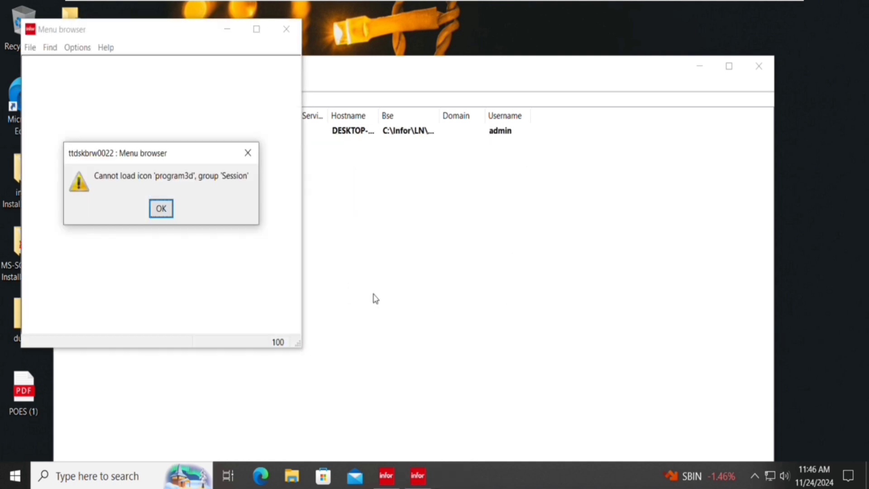
{"action": "key", "text": "Return"}
{"action": "key", "text": "Return"}
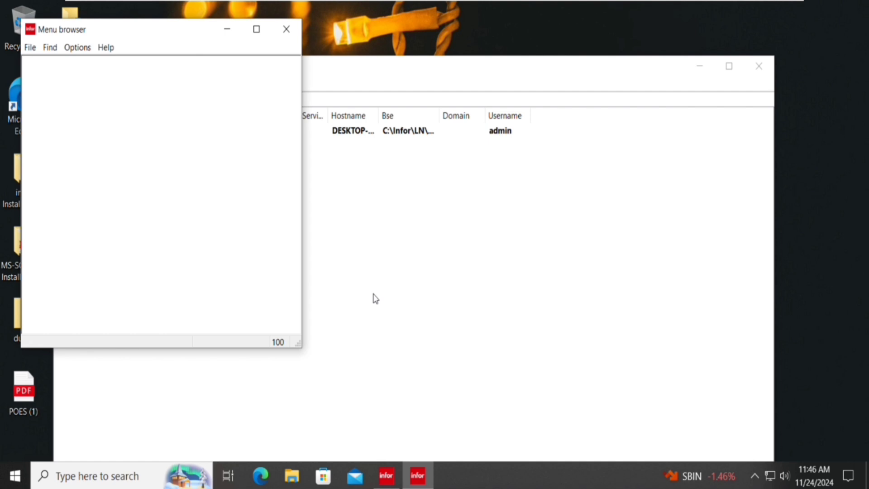
{"action": "left_click", "coordinate": [255, 29]}
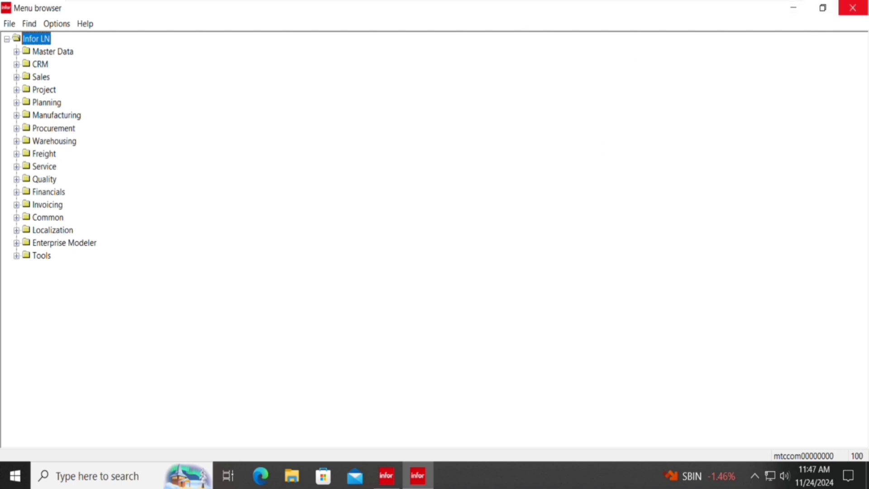
Close the Menu browser and review the bshell command in infor.bwc's Bshell Environment configuration.
{"action": "left_click", "coordinate": [853, 7]}
{"action": "right_click", "coordinate": [407, 132]}
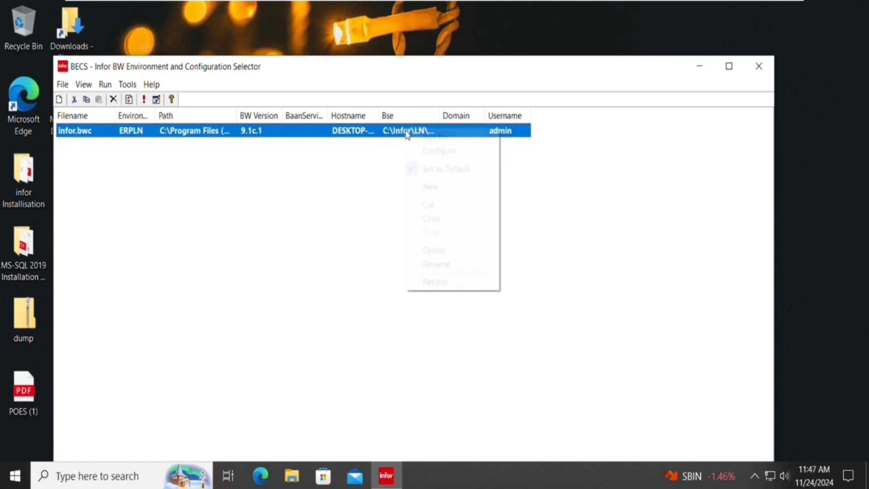
{"action": "left_click", "coordinate": [439, 151]}
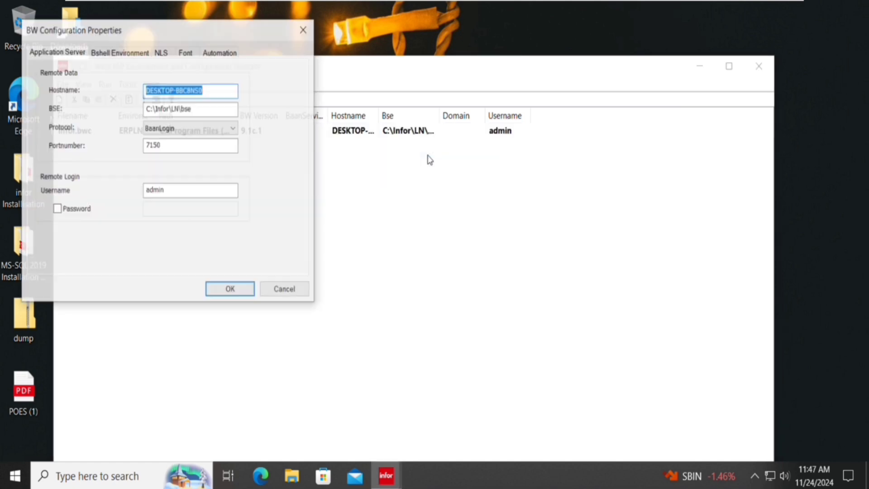
{"action": "left_click", "coordinate": [126, 52]}
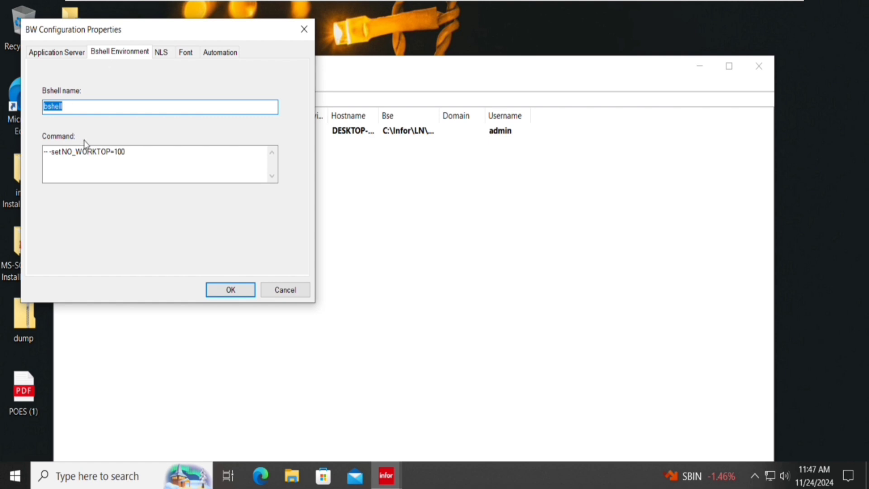
{"action": "left_click", "coordinate": [147, 161]}
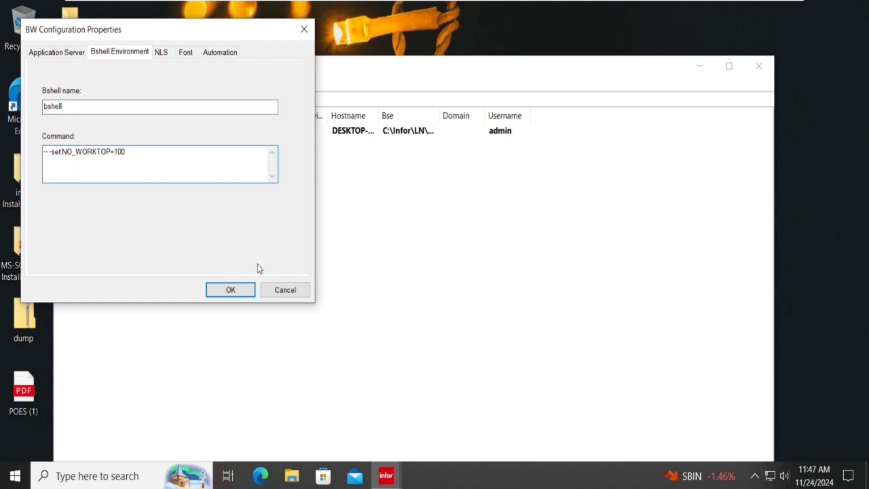
{"action": "left_click", "coordinate": [301, 298]}
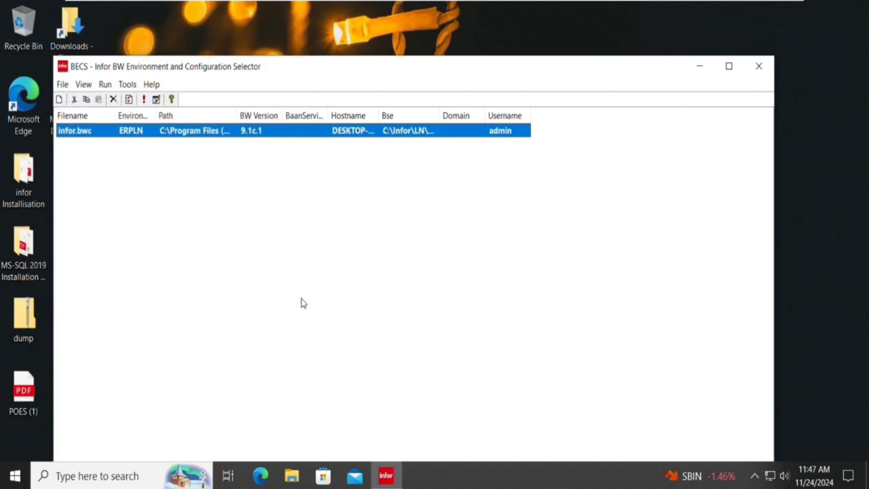
Log in again through the infor.bwc configuration with the account credentials and maximize the Menu browser.
{"action": "double_click", "coordinate": [357, 132]}
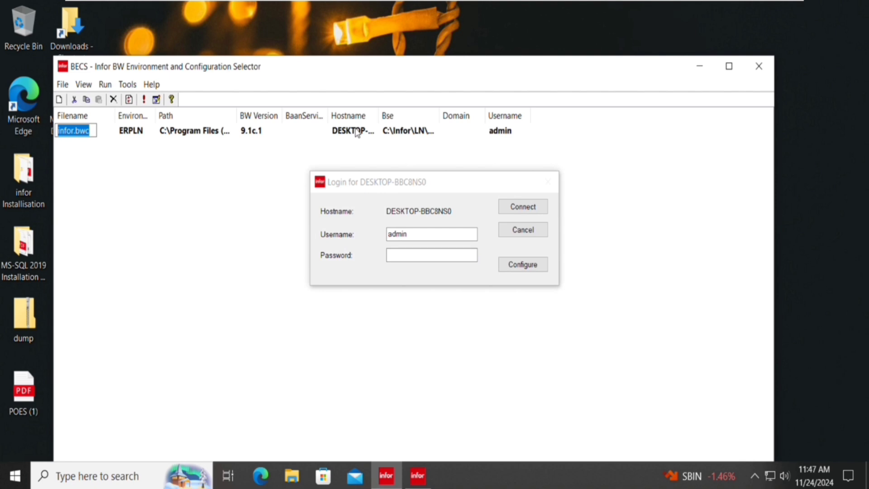
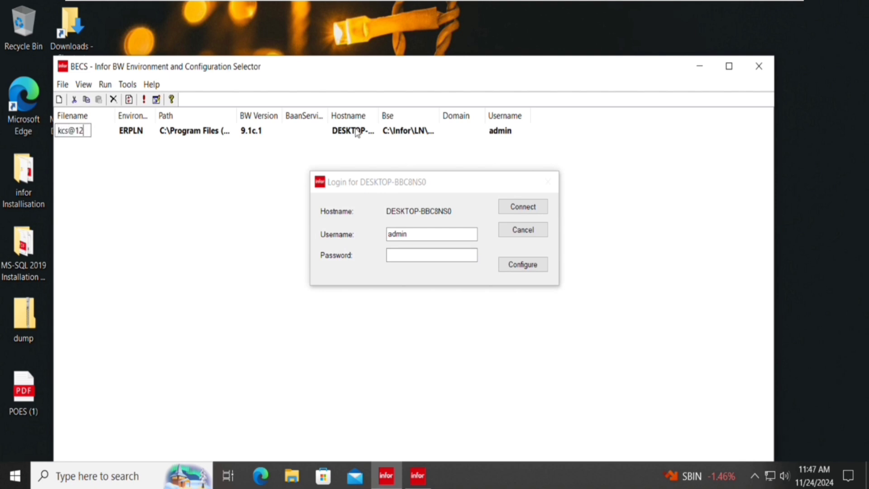
{"action": "left_click", "coordinate": [438, 256]}
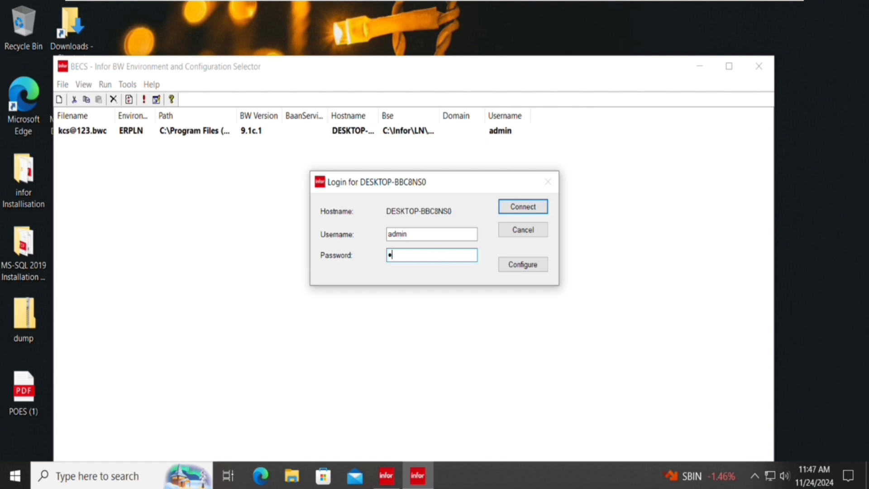
{"action": "key", "text": "Return"}
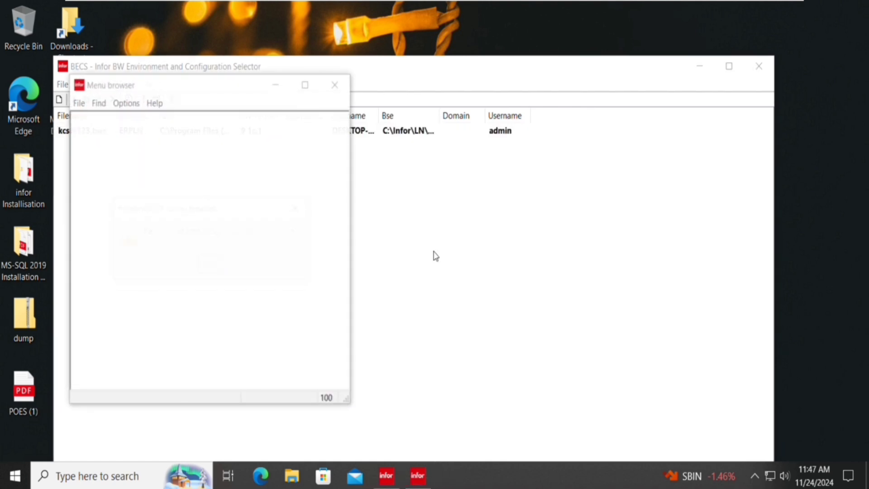
{"action": "key", "text": "Return"}
{"action": "key", "text": "Return"}
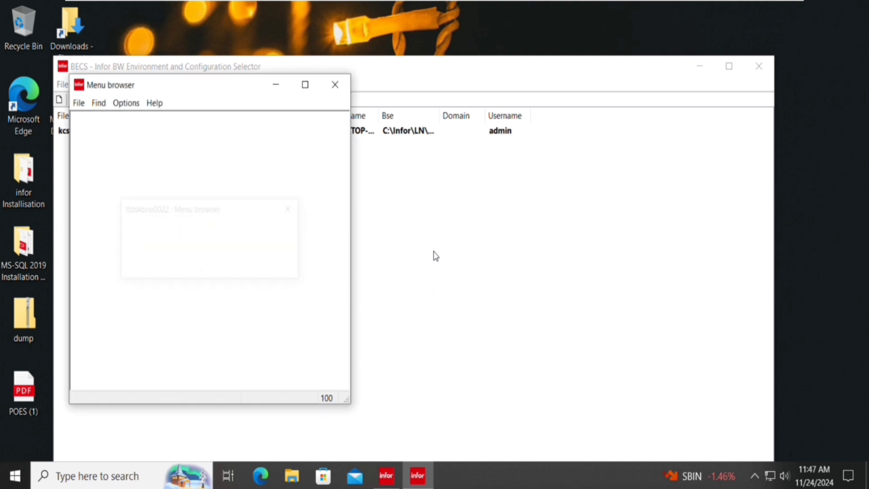
{"action": "left_click", "coordinate": [309, 91]}
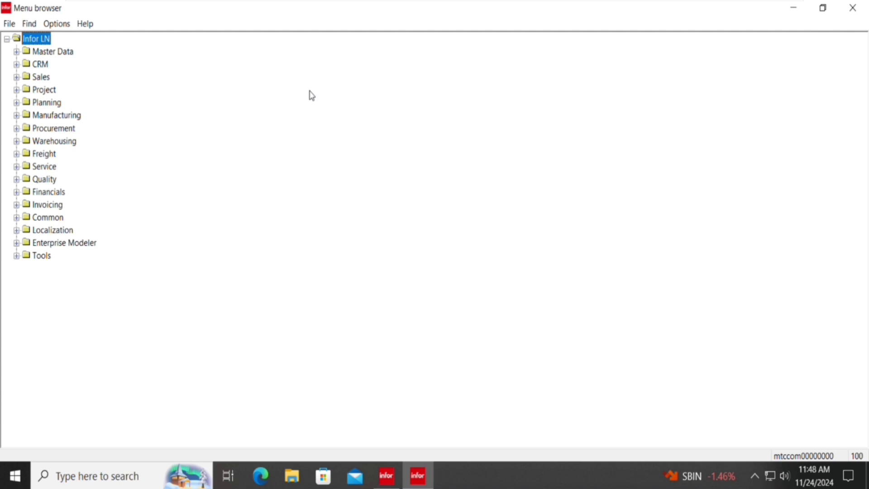
Expand Tools > Application Development > Packages and Modules and launch the Packages session (ttadv1100m000).
{"action": "key", "text": "Down"}
{"action": "key", "text": "Down"}
{"action": "key", "text": "Down"}
{"action": "key", "text": "Down"}
{"action": "key", "text": "Down"}
{"action": "key", "text": "Down"}
{"action": "key", "text": "Down"}
{"action": "key", "text": "Down"}
{"action": "key", "text": "Down"}
{"action": "key", "text": "Down"}
{"action": "key", "text": "Down"}
{"action": "key", "text": "Down"}
{"action": "key", "text": "Down"}
{"action": "key", "text": "Down"}
{"action": "key", "text": "Down"}
{"action": "key", "text": "Down"}
{"action": "key", "text": "Down"}
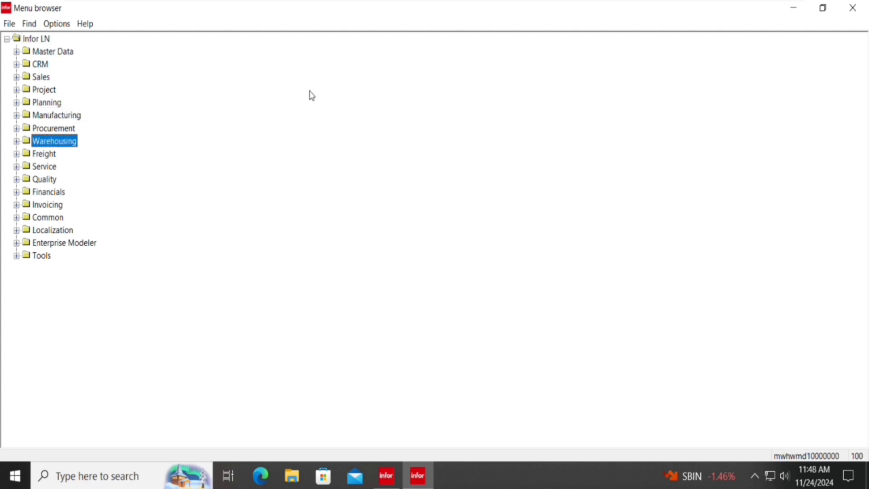
{"action": "key", "text": "Right"}
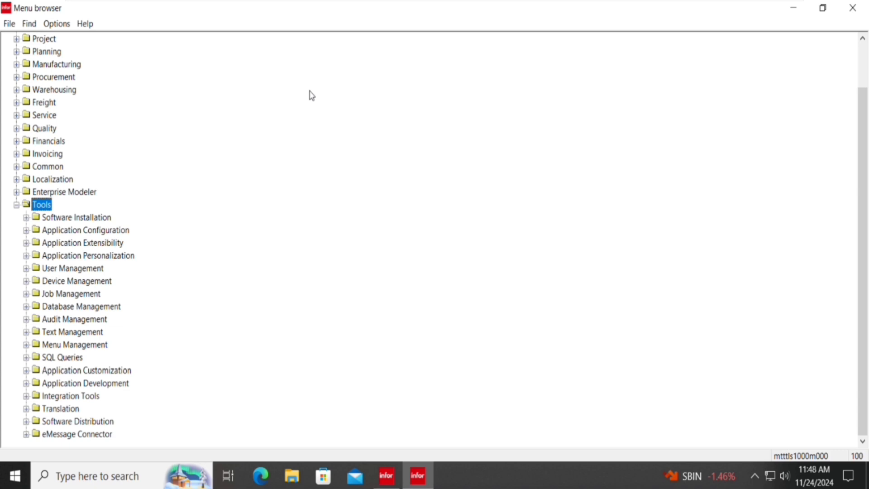
{"action": "key", "text": "Down"}
{"action": "key", "text": "Down"}
{"action": "key", "text": "Down"}
{"action": "key", "text": "Down"}
{"action": "key", "text": "Down"}
{"action": "key", "text": "Down"}
{"action": "key", "text": "Down"}
{"action": "key", "text": "Down"}
{"action": "key", "text": "Down"}
{"action": "key", "text": "Down"}
{"action": "key", "text": "Down"}
{"action": "key", "text": "Down"}
{"action": "key", "text": "Down"}
{"action": "key", "text": "Down"}
{"action": "key", "text": "Down"}
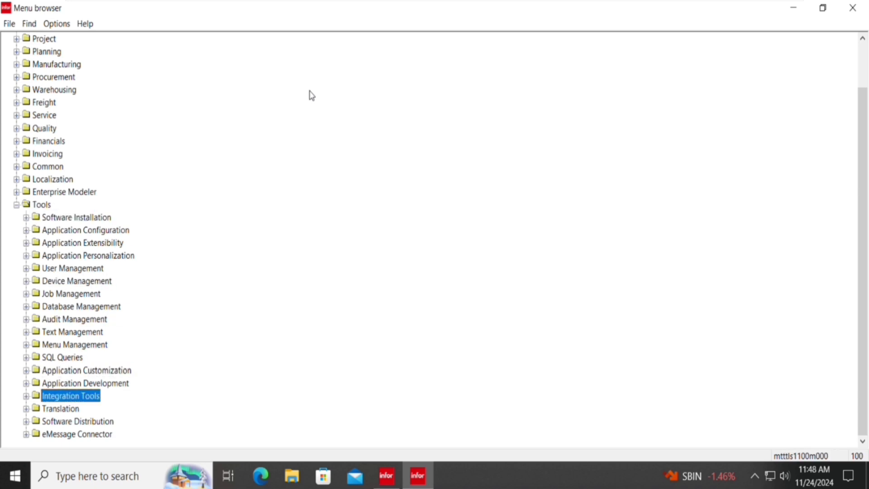
{"action": "key", "text": "Up"}
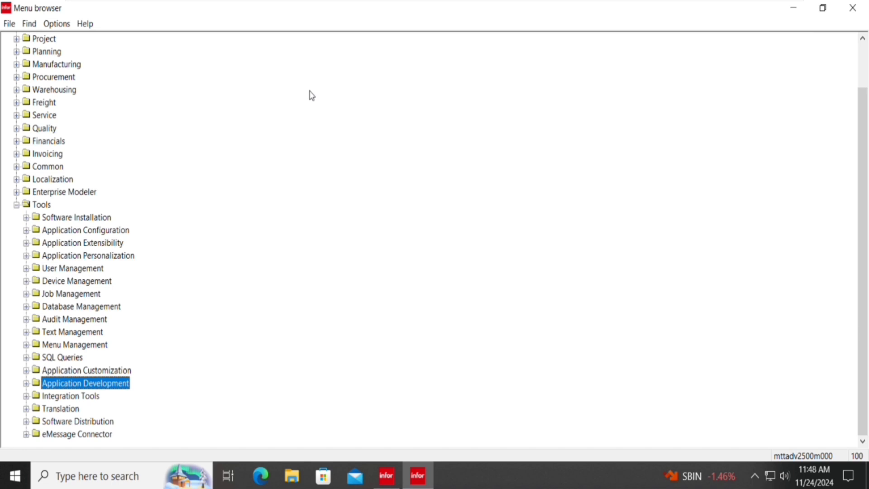
{"action": "key", "text": "Right"}
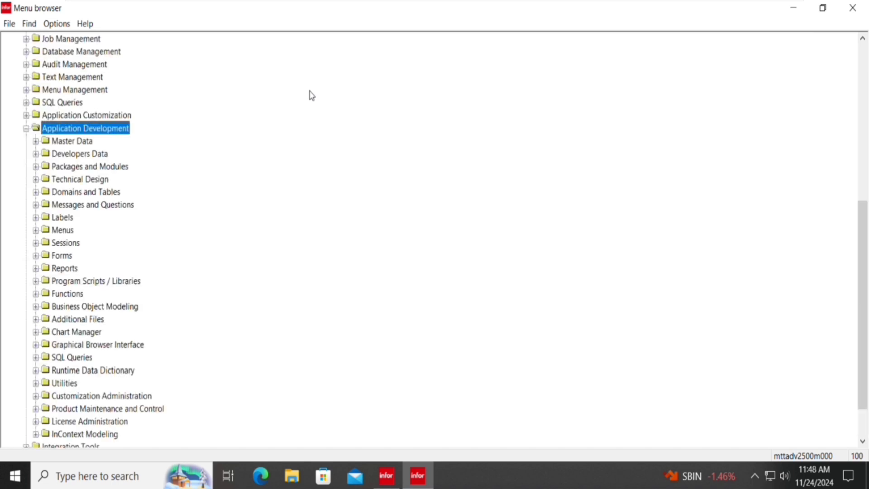
{"action": "key", "text": "Down"}
{"action": "key", "text": "Down"}
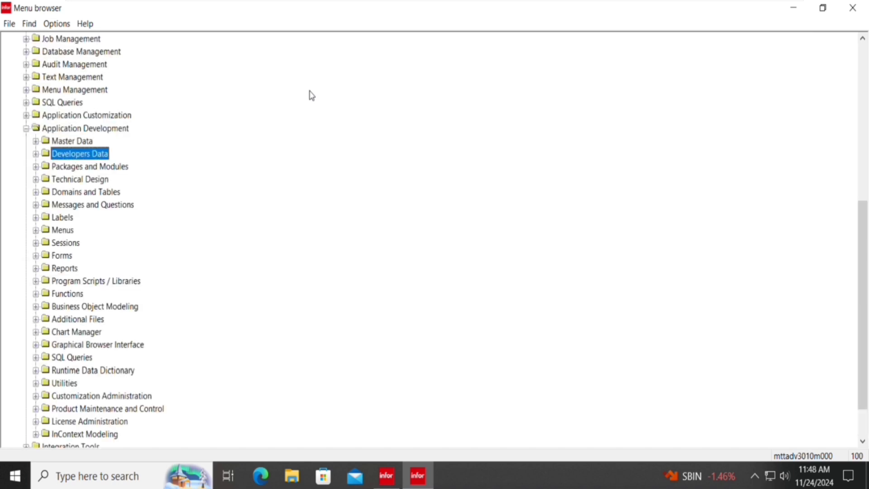
{"action": "key", "text": "Down"}
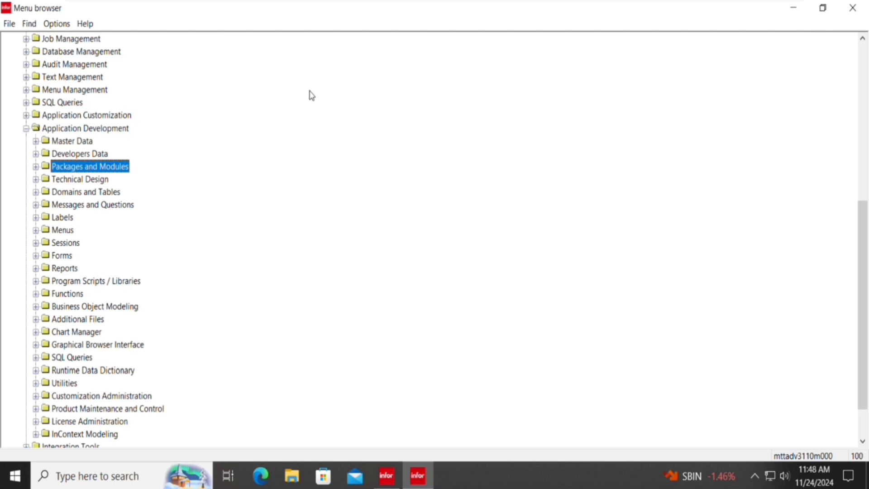
{"action": "key", "text": "Right"}
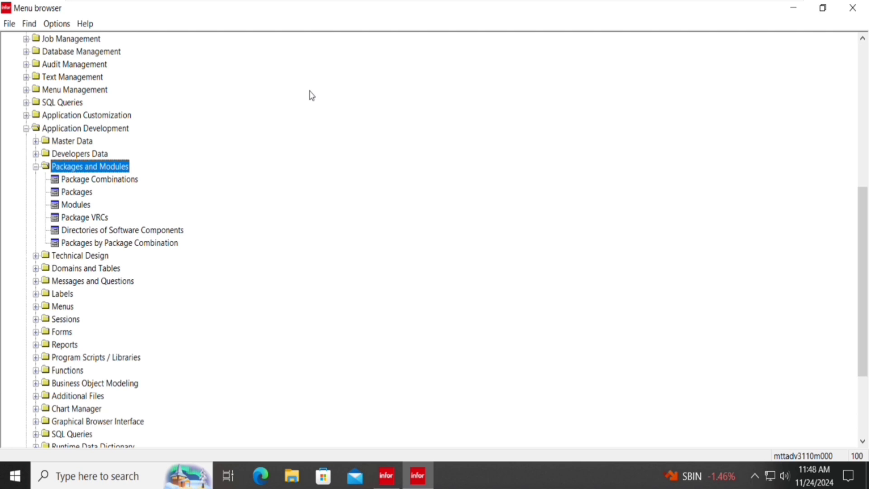
{"action": "key", "text": "Down"}
{"action": "key", "text": "Down"}
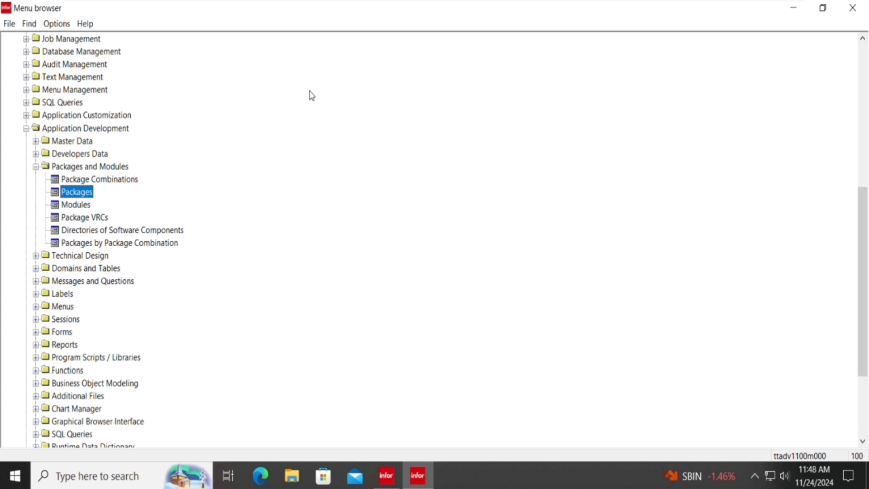
{"action": "key", "text": "Return"}
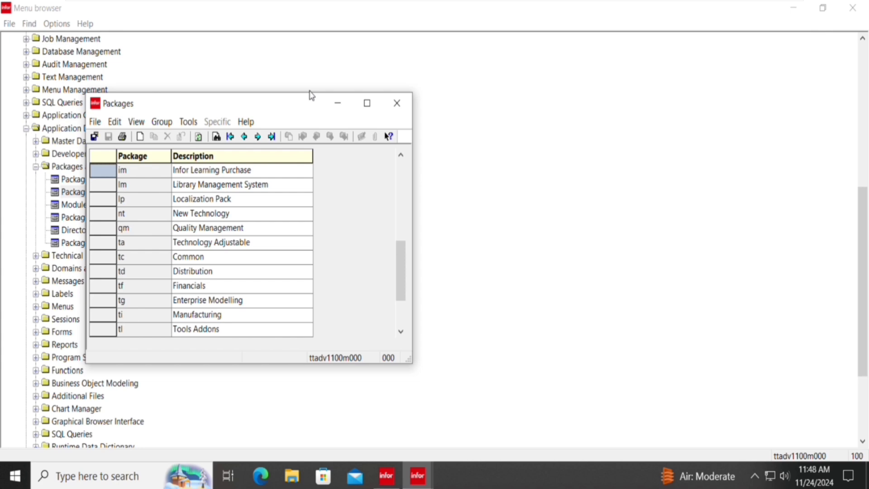
Reopen the Packages session full-screen and start a new package record below Warehousing.
{"action": "left_click", "coordinate": [397, 104]}
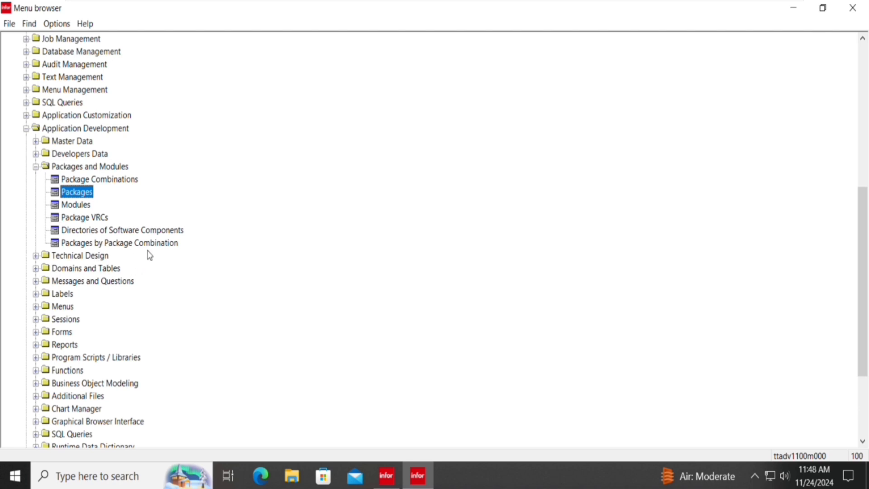
{"action": "double_click", "coordinate": [76, 194]}
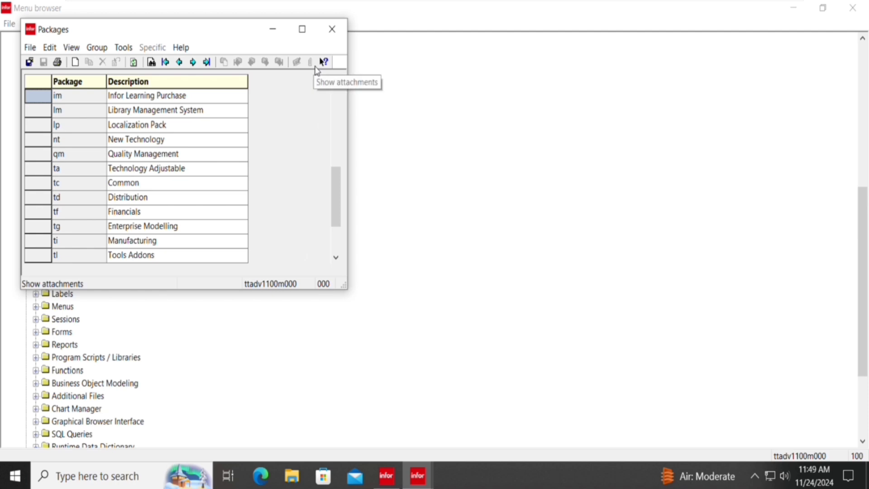
{"action": "left_click", "coordinate": [317, 31]}
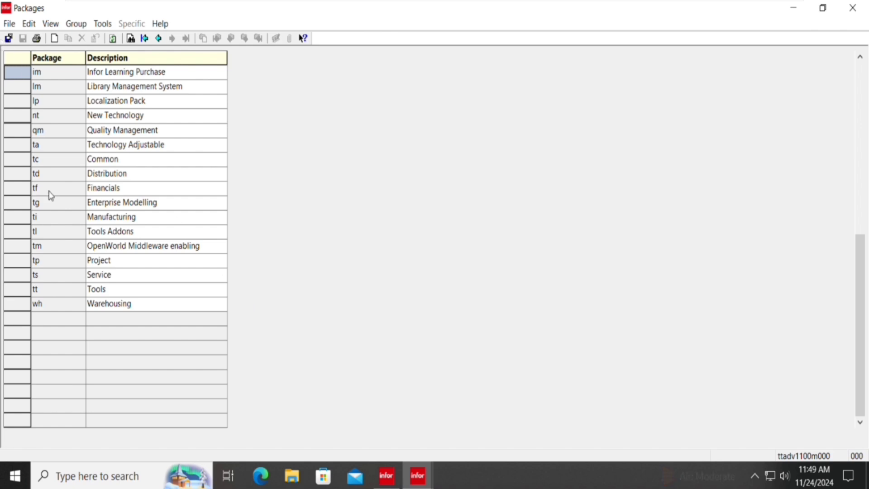
{"action": "key", "text": "ctrl+n"}
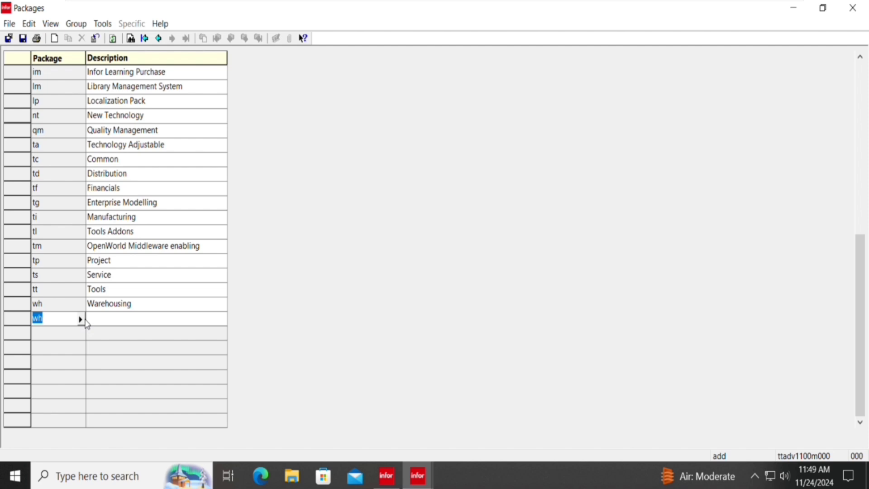
Open the Package field lookup and browse the existing package codes im through ti.
{"action": "left_click", "coordinate": [80, 320]}
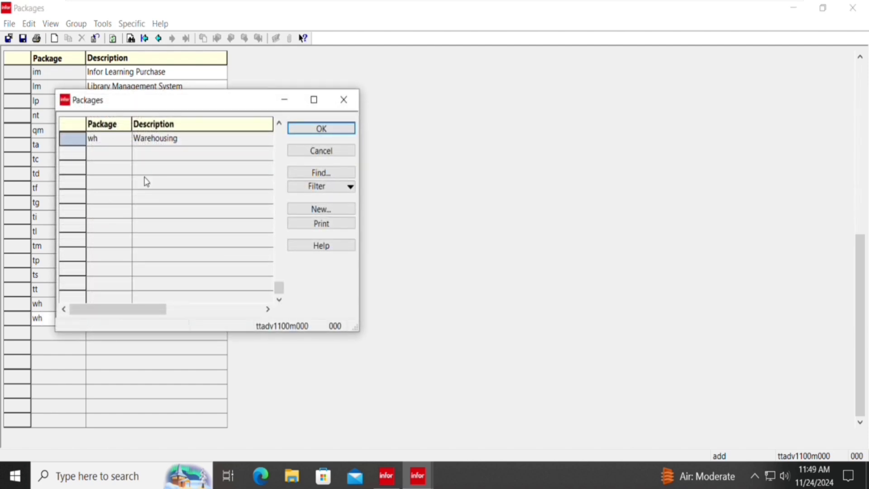
{"action": "scroll", "coordinate": [144, 194], "scroll_direction": "up", "scroll_amount": 3}
{"action": "scroll", "coordinate": [144, 194], "scroll_direction": "up", "scroll_amount": 1}
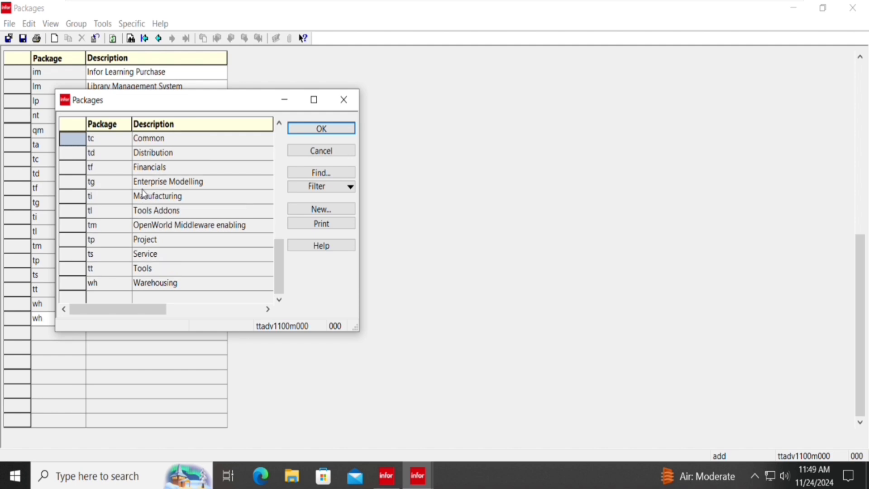
{"action": "scroll", "coordinate": [144, 194], "scroll_direction": "up", "scroll_amount": 3}
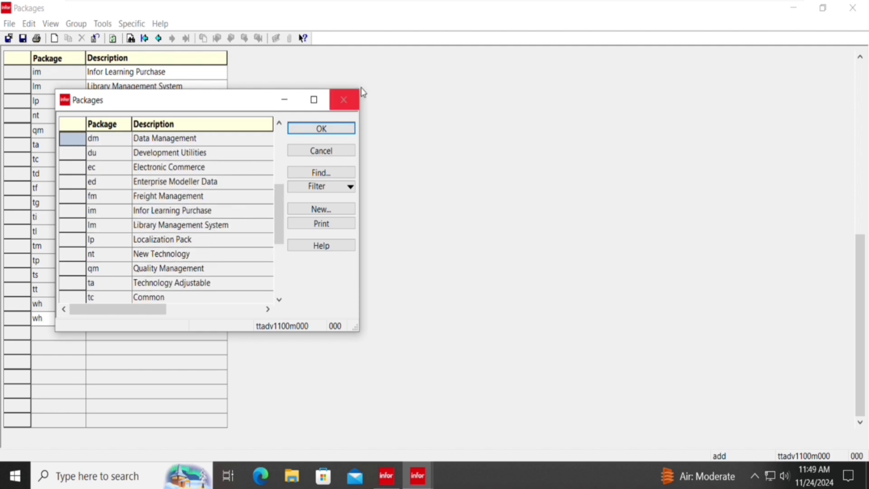
{"action": "scroll", "coordinate": [147, 196], "scroll_direction": "down", "scroll_amount": 4}
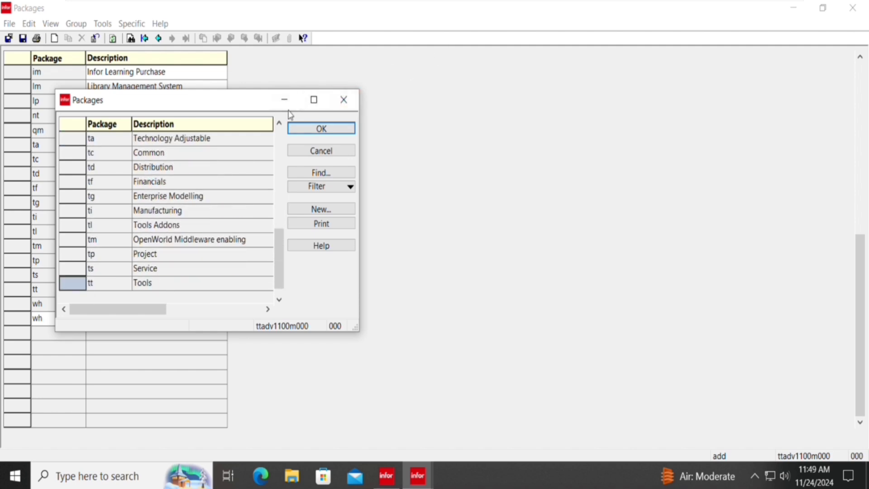
{"action": "scroll", "coordinate": [98, 249], "scroll_direction": "up", "scroll_amount": 4}
{"action": "scroll", "coordinate": [95, 247], "scroll_direction": "up", "scroll_amount": 4}
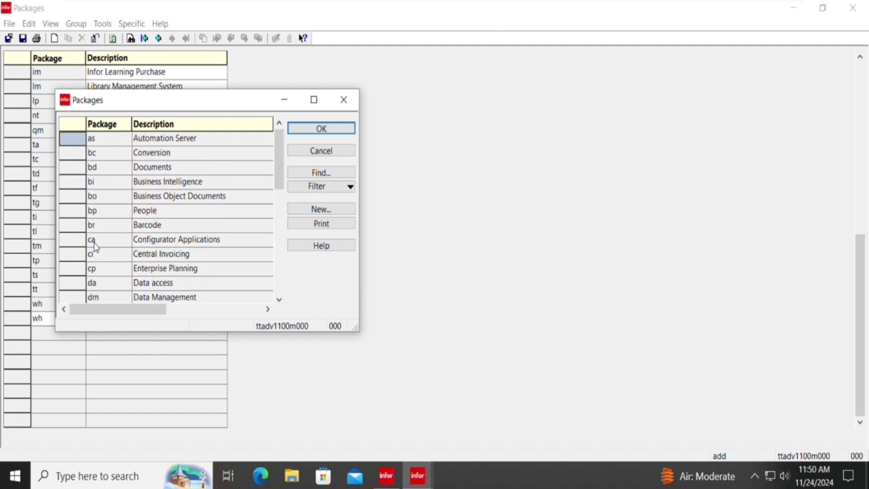
{"action": "scroll", "coordinate": [95, 246], "scroll_direction": "down", "scroll_amount": 6}
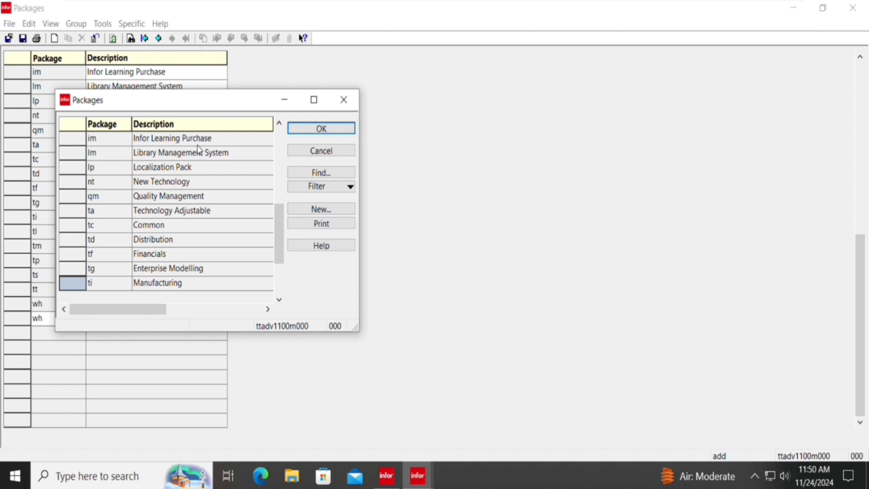
Close the lookup and add package po with description 'Purchase Order Entry System'.
{"action": "left_click", "coordinate": [342, 108]}
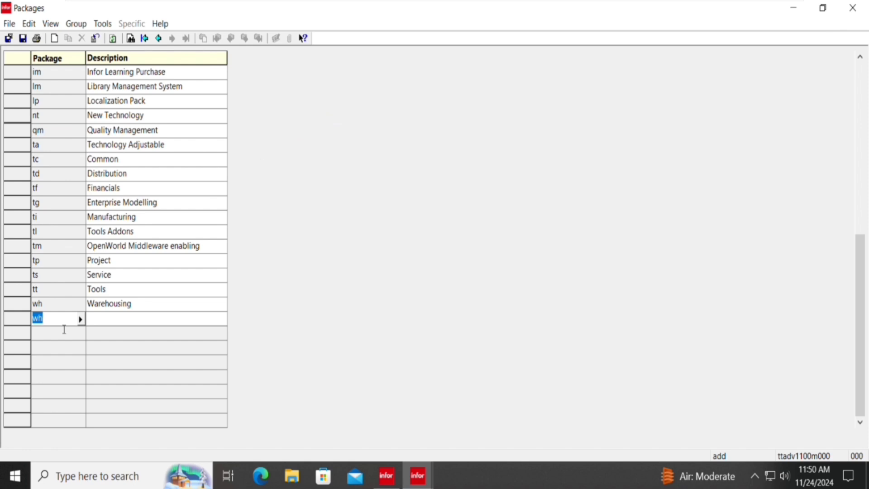
{"action": "type", "text": "po"}
{"action": "key", "text": "Tab"}
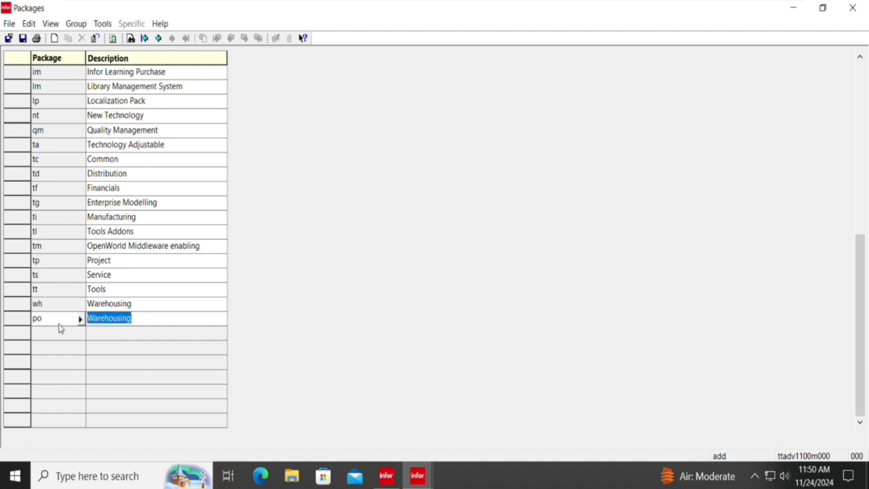
{"action": "type", "text": "Pur"}
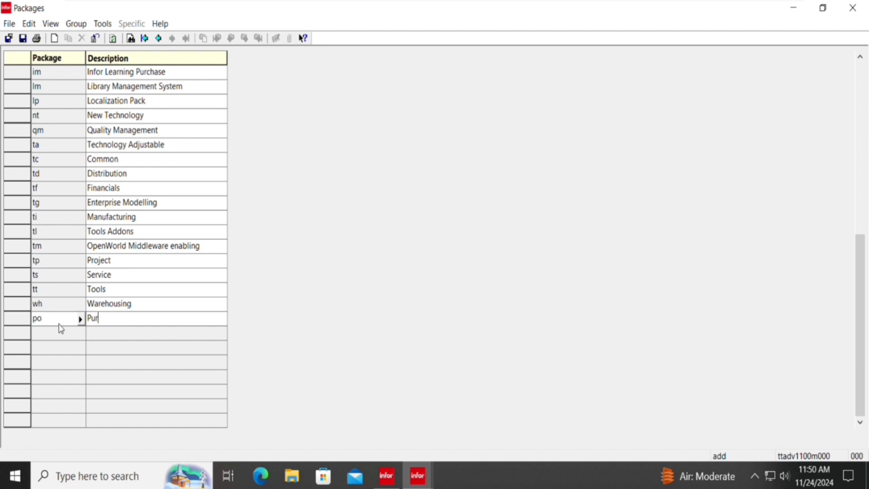
{"action": "type", "text": "chase Order Entry S"}
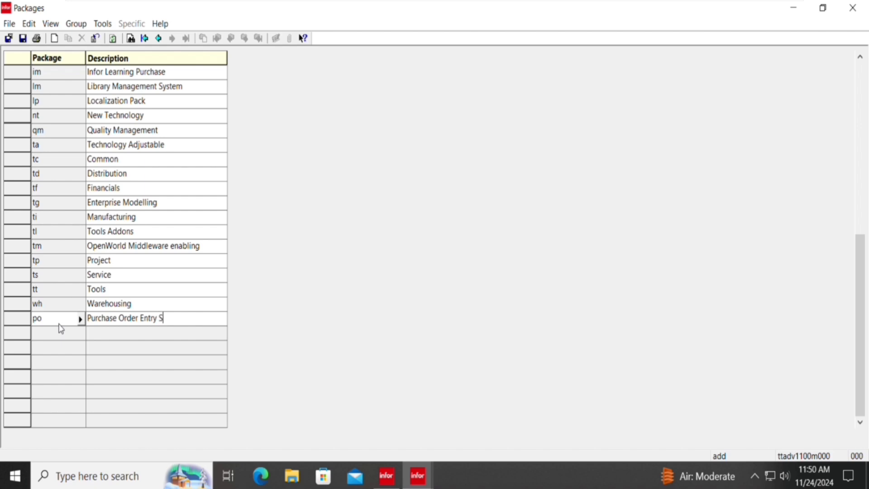
{"action": "type", "text": "ystem"}
{"action": "key", "text": "Return"}
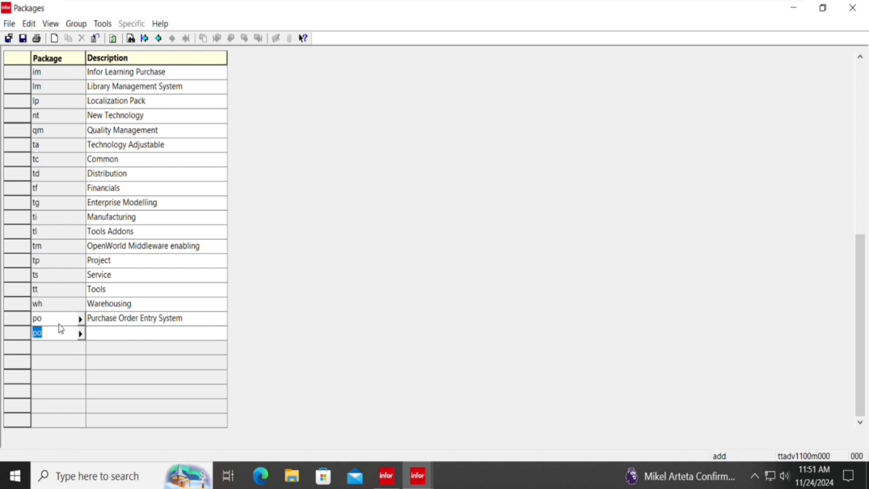
Add packages xn ('example') and cl ('Class') and save the new records.
{"action": "type", "text": "xn"}
{"action": "key", "text": "Tab"}
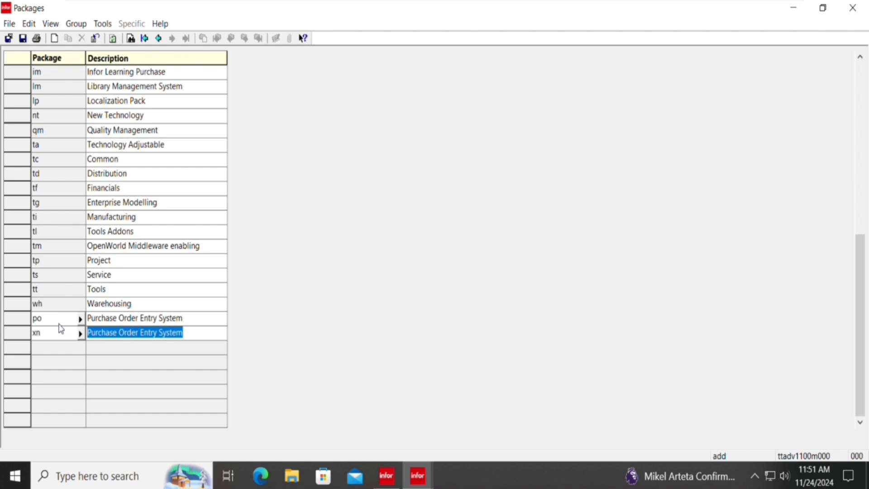
{"action": "type", "text": "example"}
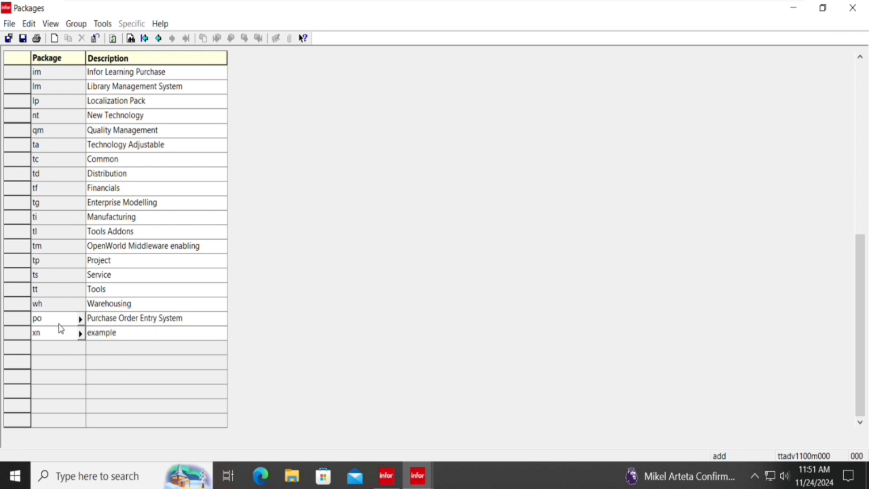
{"action": "key", "text": "Tab"}
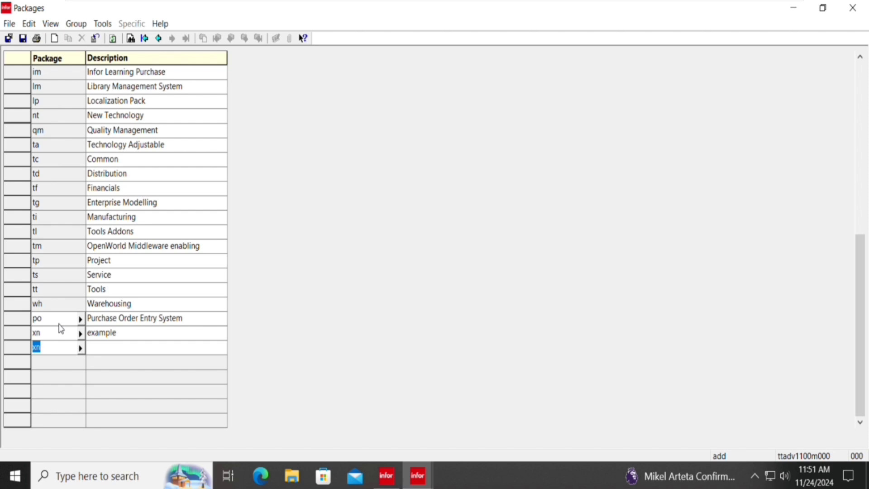
{"action": "type", "text": "cl"}
{"action": "key", "text": "Tab"}
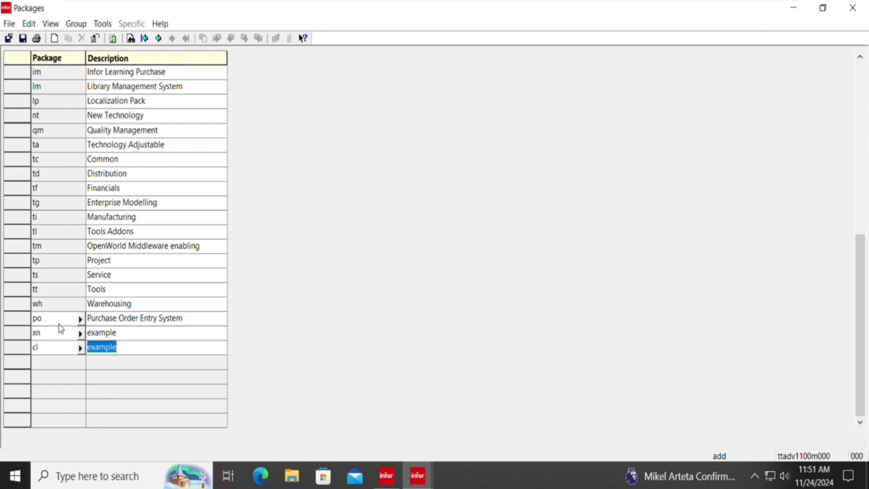
{"action": "type", "text": "Class"}
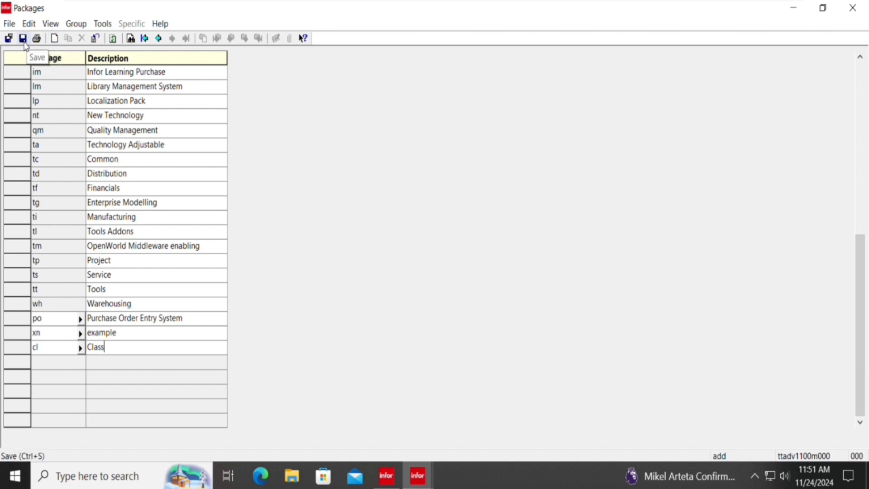
{"action": "left_click", "coordinate": [23, 39]}
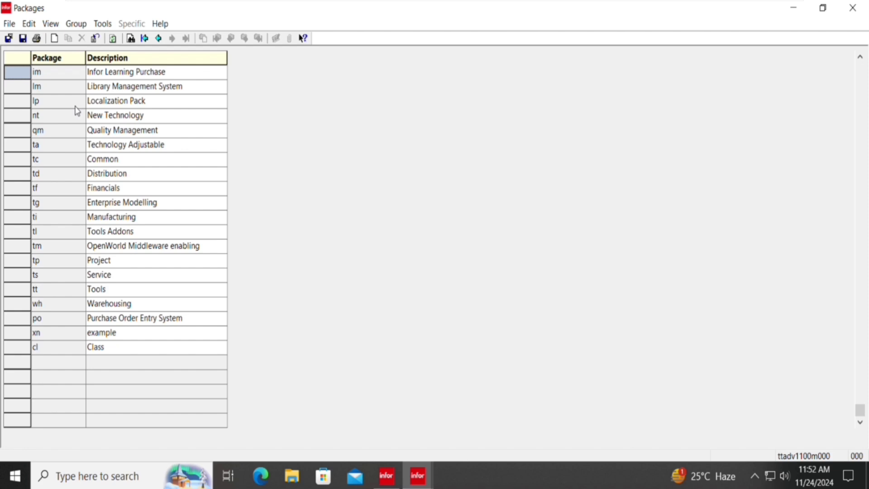
Save and close Packages, reopen it full-screen, and select the xn example record.
{"action": "left_click", "coordinate": [8, 38]}
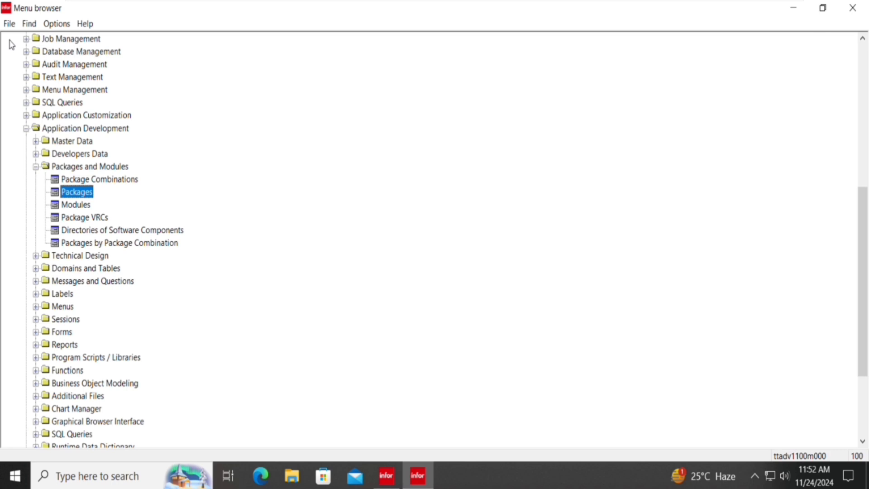
{"action": "key", "text": "Return"}
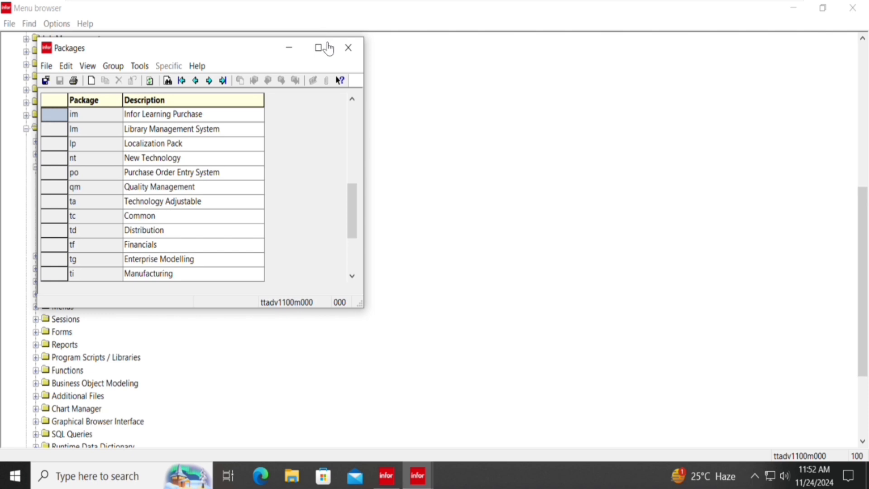
{"action": "left_click", "coordinate": [318, 48]}
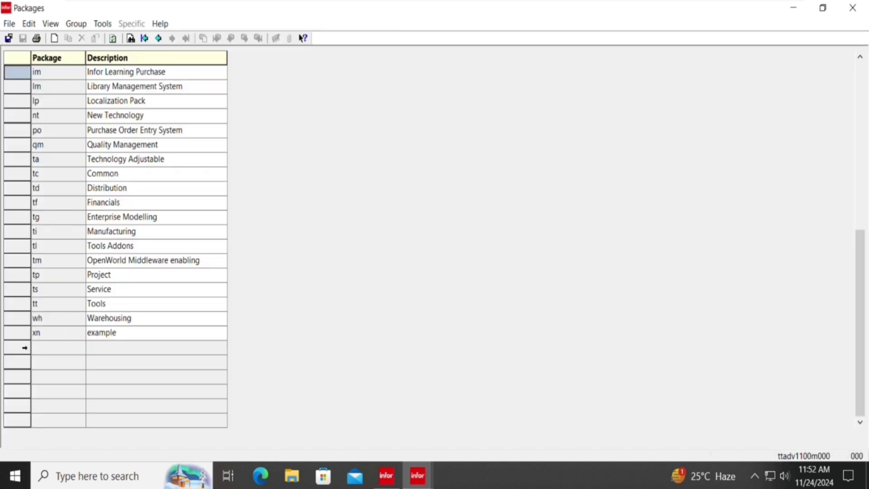
{"action": "left_click", "coordinate": [24, 348]}
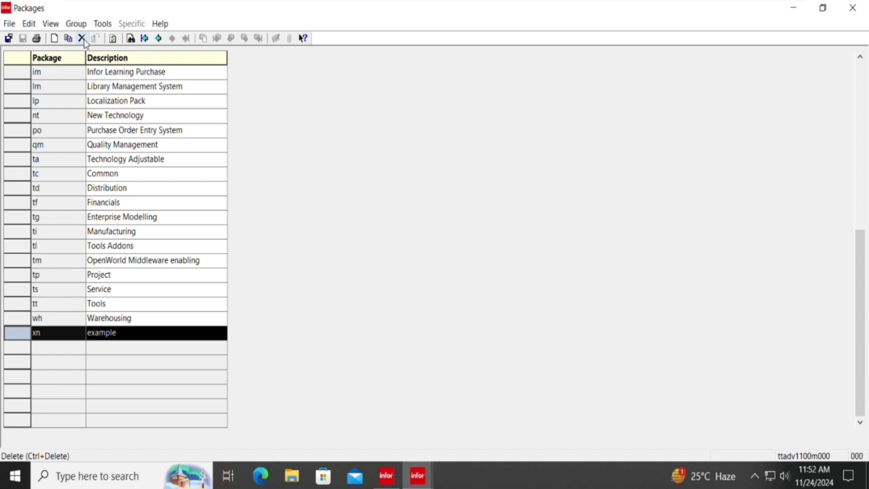
Delete the xn example package, confirming the prompts, then close the Packages session.
{"action": "left_click", "coordinate": [81, 39]}
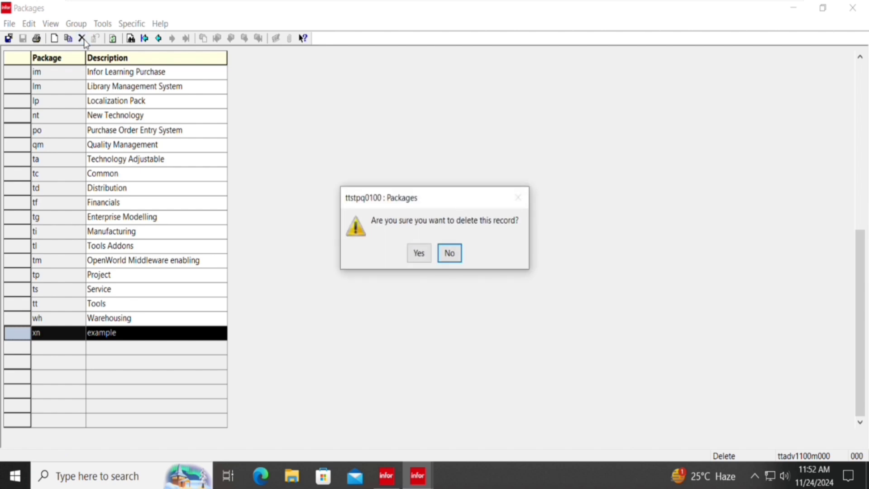
{"action": "key", "text": "Left"}
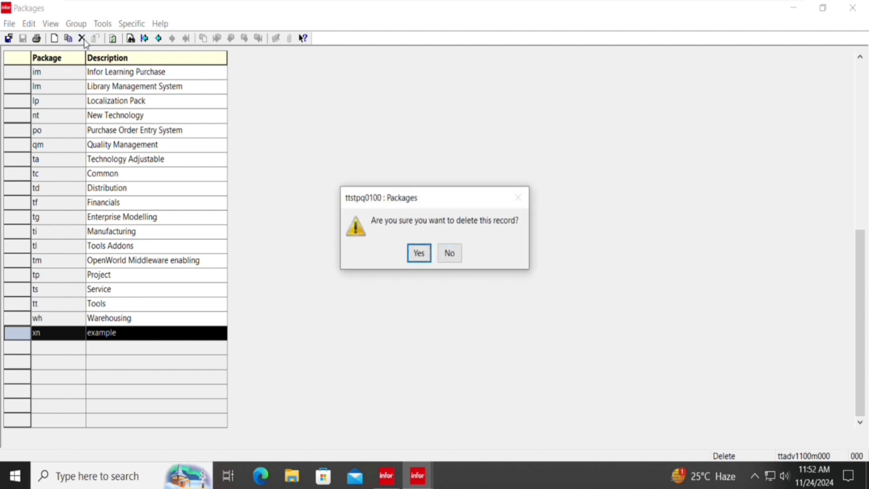
{"action": "key", "text": "Return"}
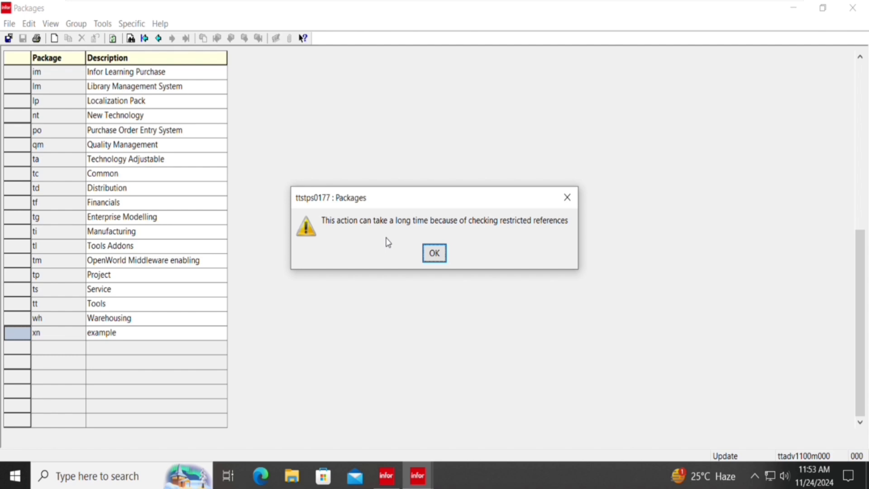
{"action": "key", "text": "Return"}
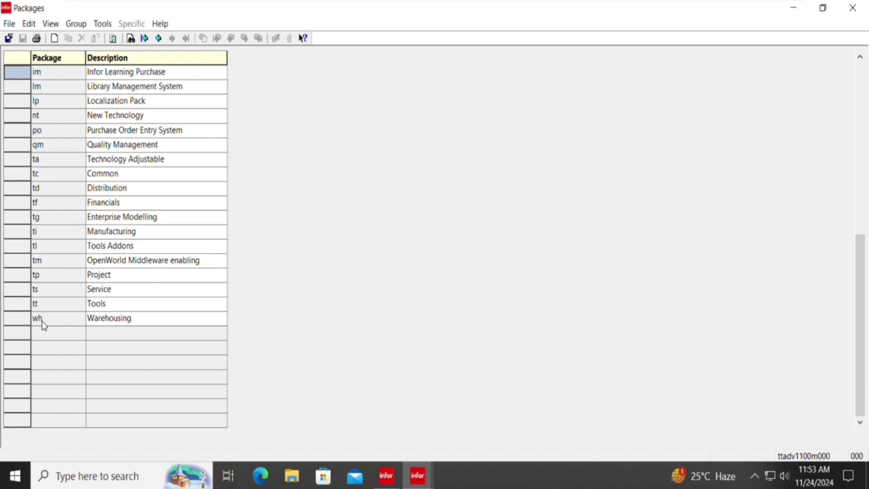
{"action": "key", "text": "Escape"}
{"action": "key", "text": "Down"}
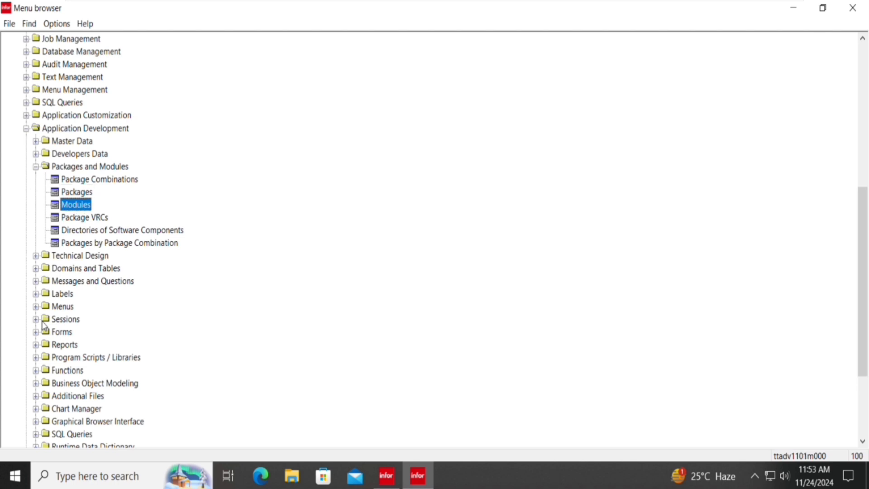
Launch the Modules session for package im, maximize it, and open the Group menu.
{"action": "key", "text": "Return"}
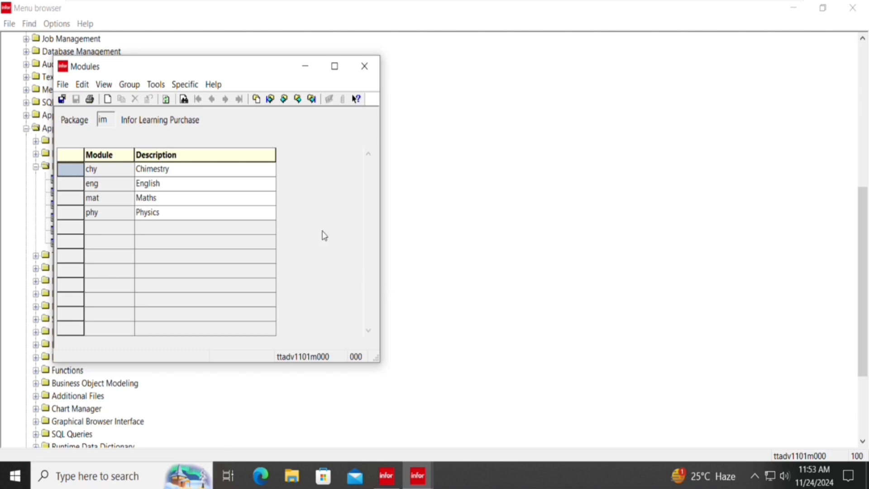
{"action": "left_click", "coordinate": [334, 66]}
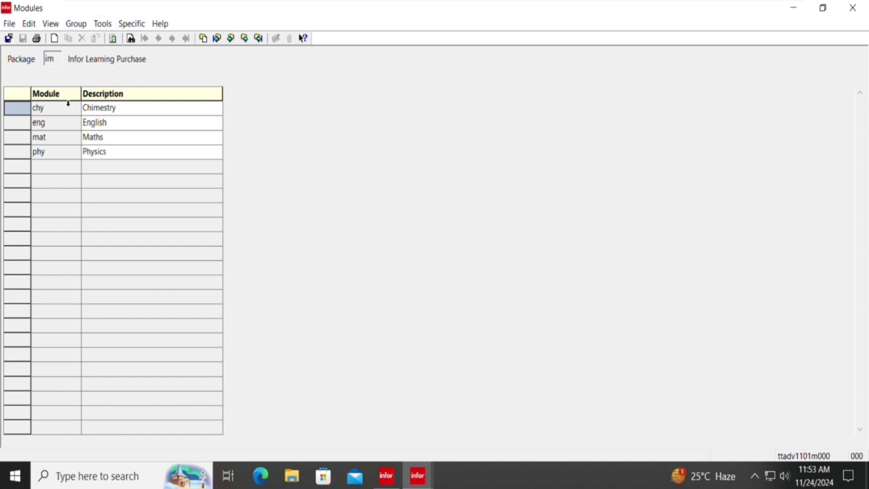
{"action": "left_click", "coordinate": [78, 24]}
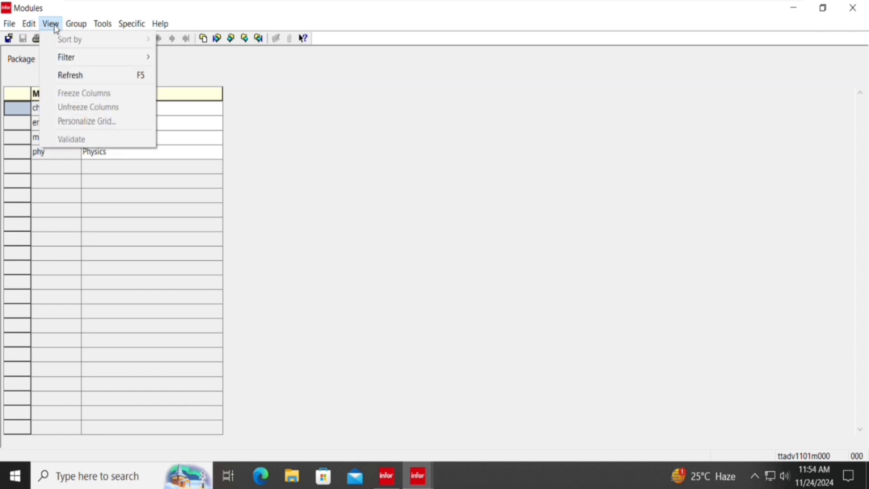
Begin a new empty module group after one cancelled try, and enter po as its package.
{"action": "mouse_move", "coordinate": [31, 26]}
{"action": "mouse_move", "coordinate": [75, 25]}
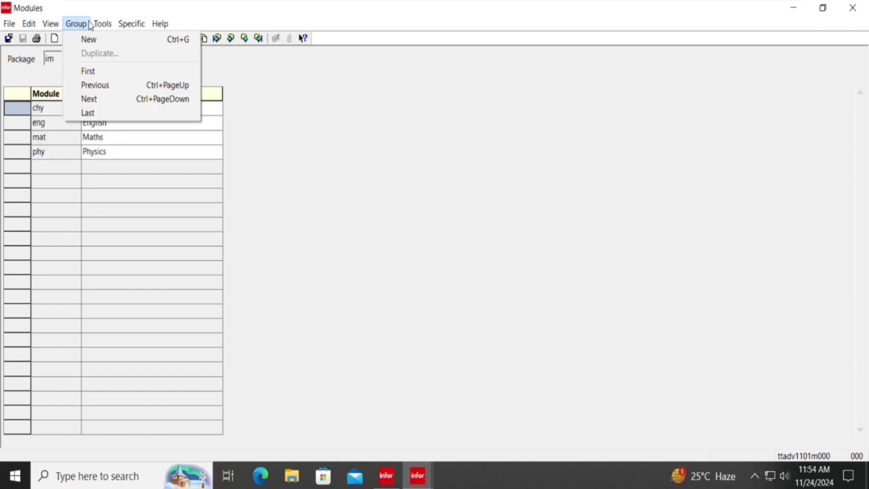
{"action": "left_click", "coordinate": [88, 40]}
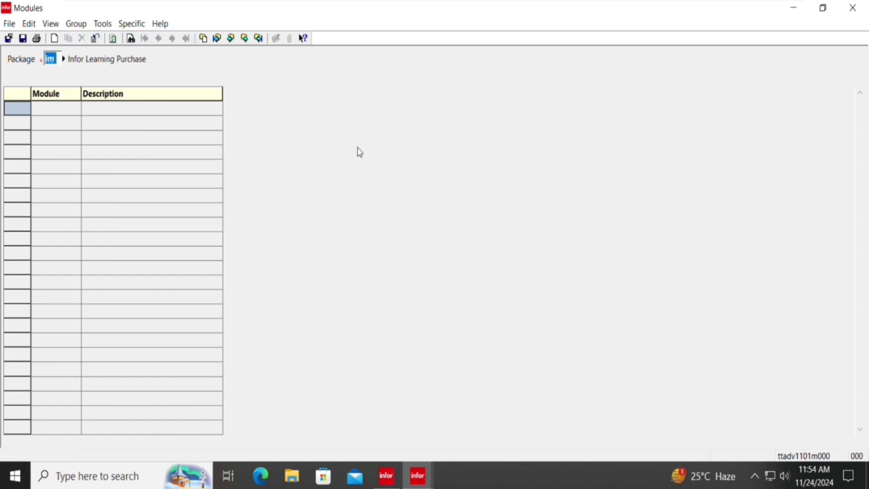
{"action": "key", "text": "Escape"}
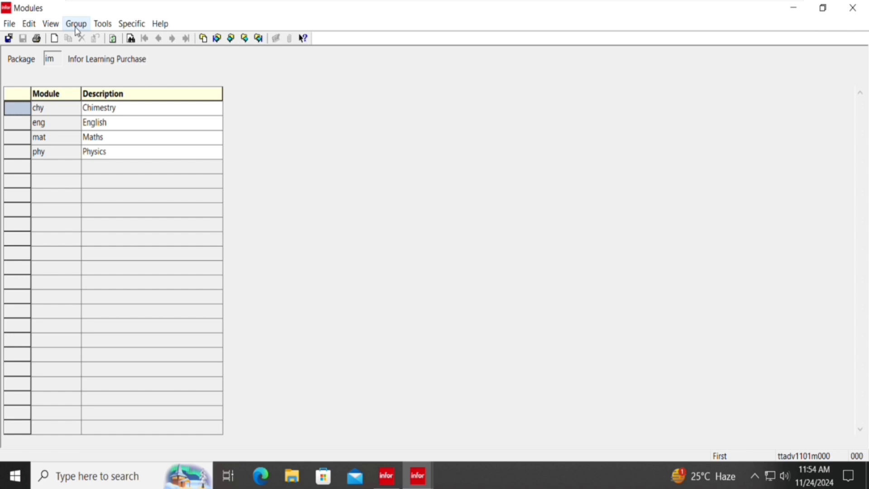
{"action": "left_click", "coordinate": [76, 25]}
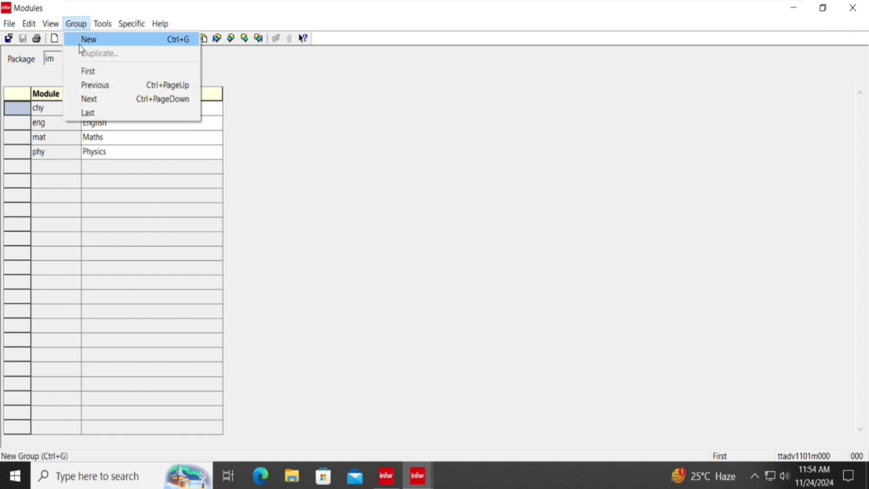
{"action": "left_click", "coordinate": [89, 40]}
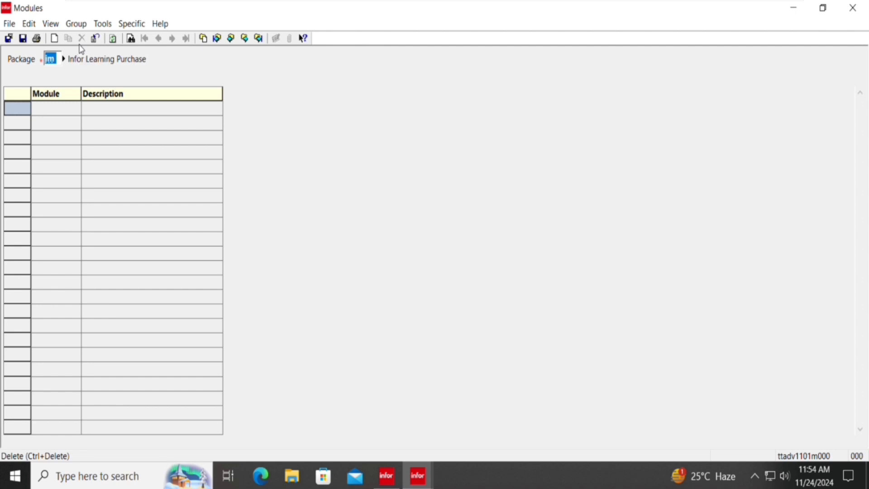
{"action": "type", "text": "d"}
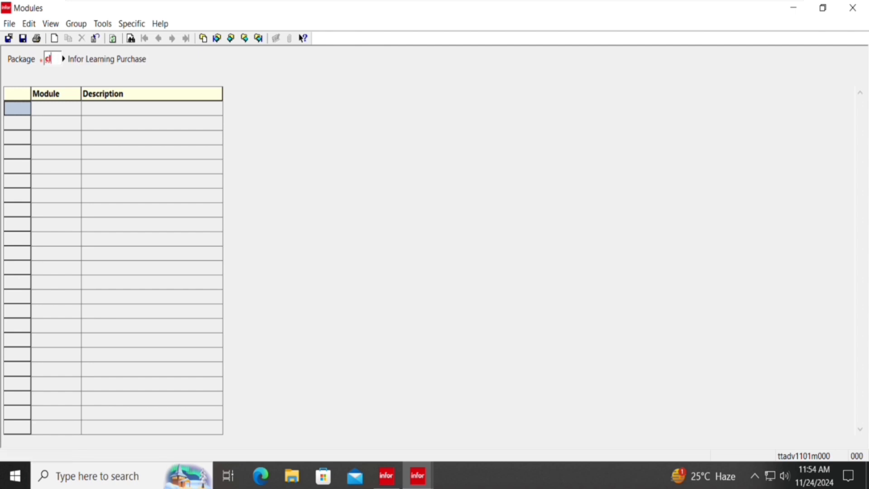
{"action": "key", "text": "Tab"}
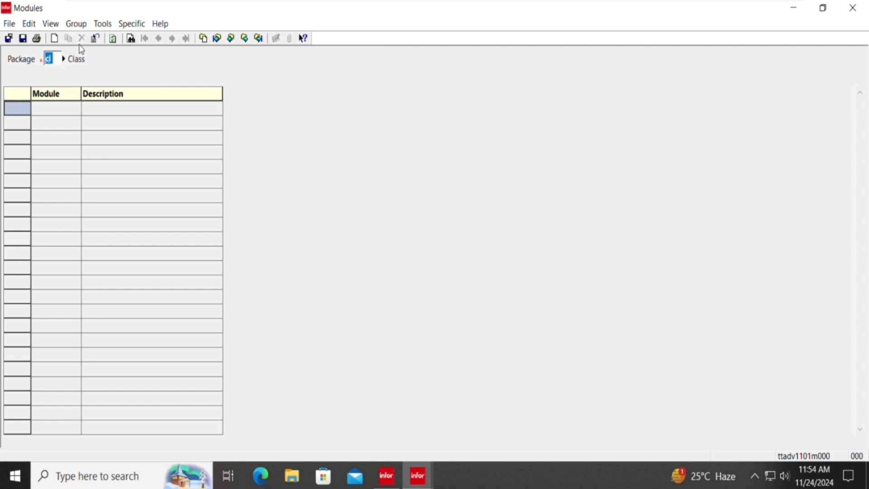
{"action": "type", "text": "po"}
Commit po as the package, loading Purchase Order Entry System with no modules.
{"action": "key", "text": "Tab"}
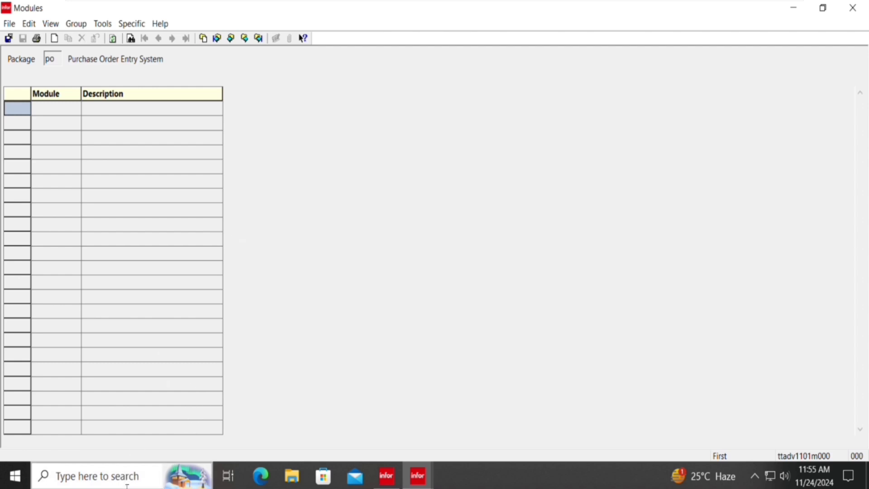
Search Windows for 'notepad' and launch a blank Notepad document.
{"action": "left_click", "coordinate": [121, 483]}
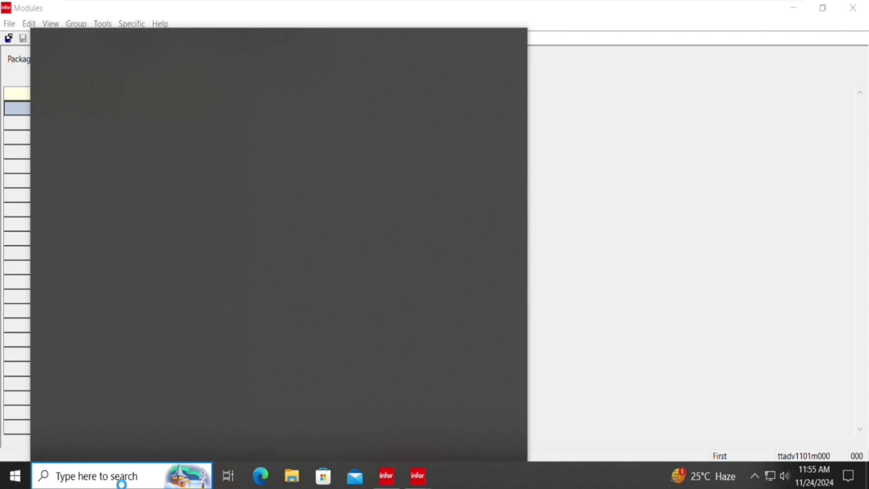
{"action": "type", "text": "notw"}
{"action": "key", "text": "BackSpace"}
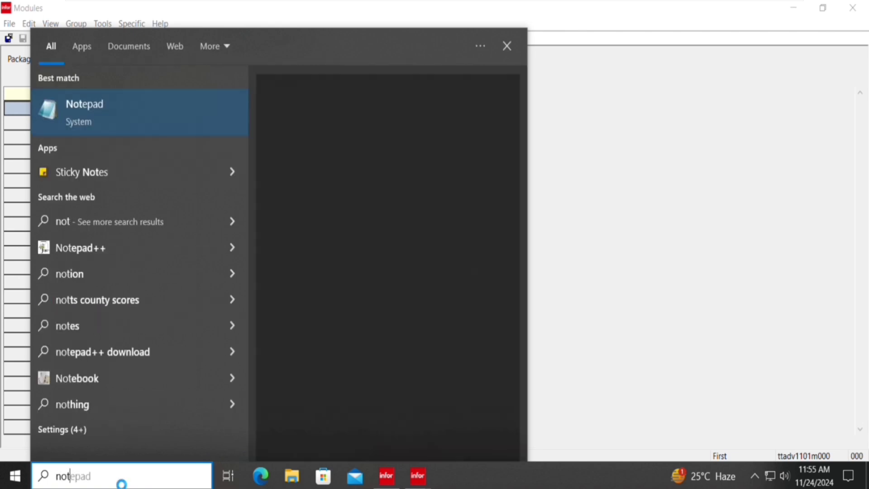
{"action": "left_click", "coordinate": [140, 109]}
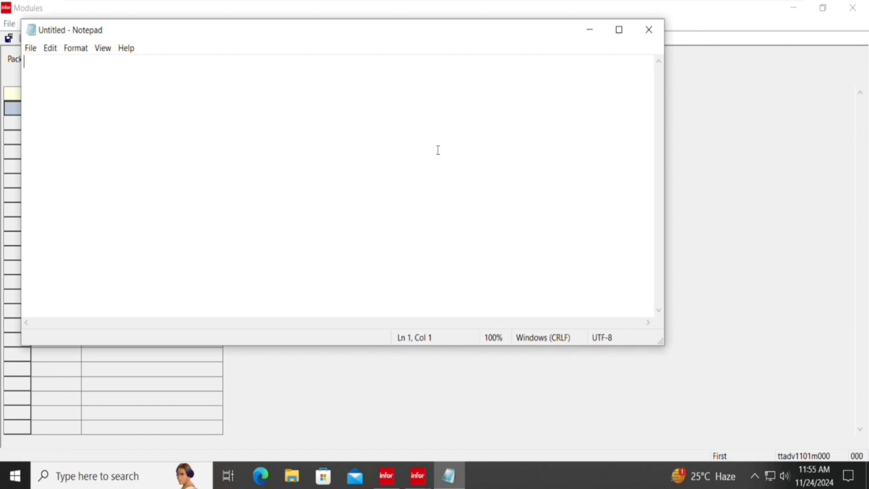
Type three note lines: 'Master master data', 'Master data' and 'Transactional Data'.
{"action": "type", "text": "D"}
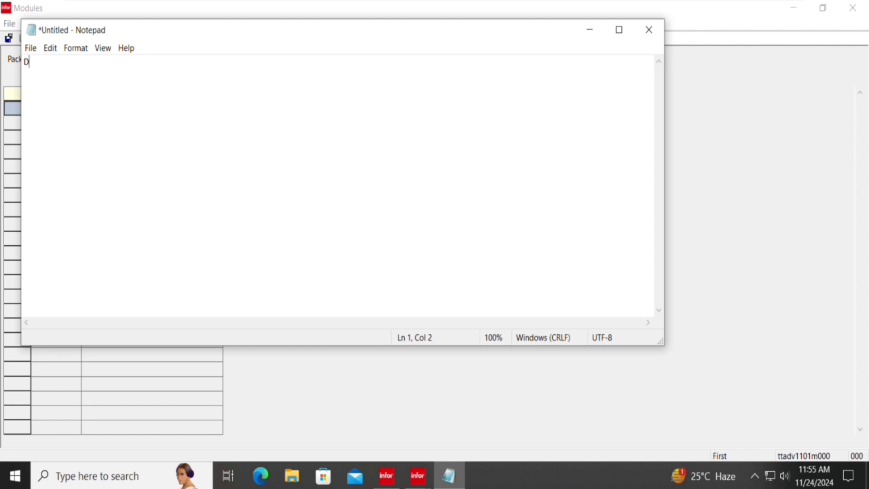
{"action": "key", "text": "BackSpace"}
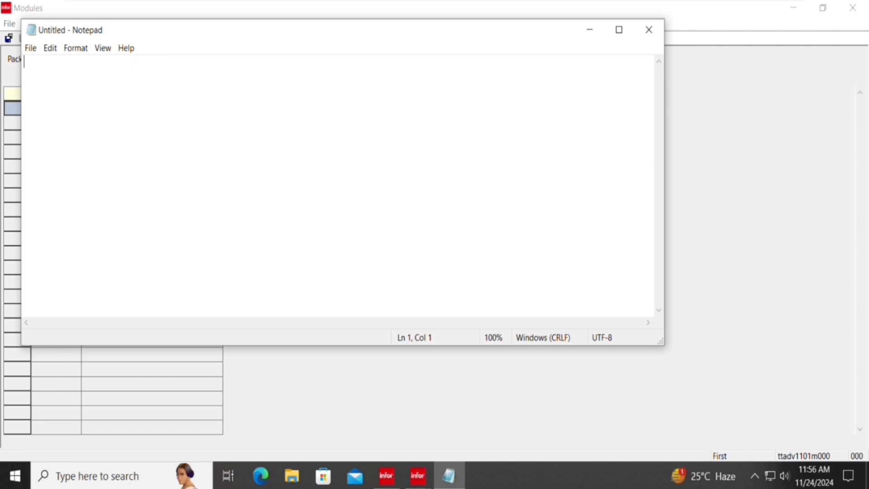
{"action": "type", "text": "Master "}
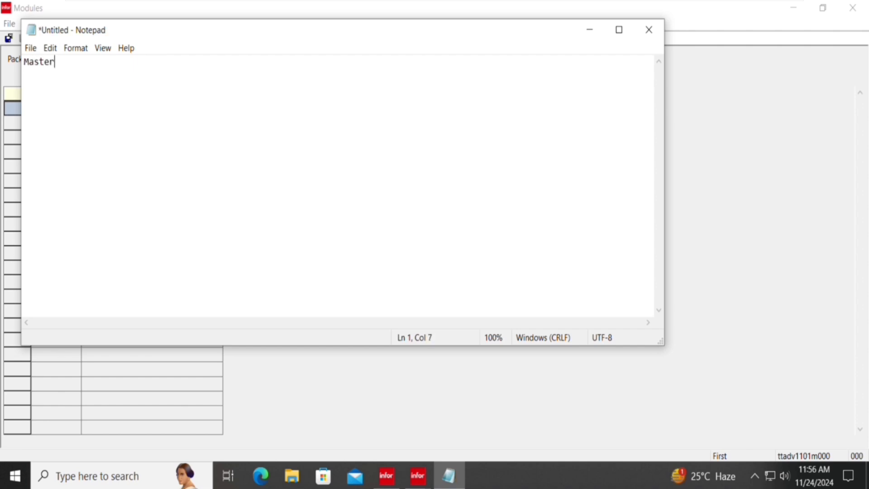
{"action": "type", "text": "master data"}
{"action": "key", "text": "Return"}
{"action": "type", "text": "M"}
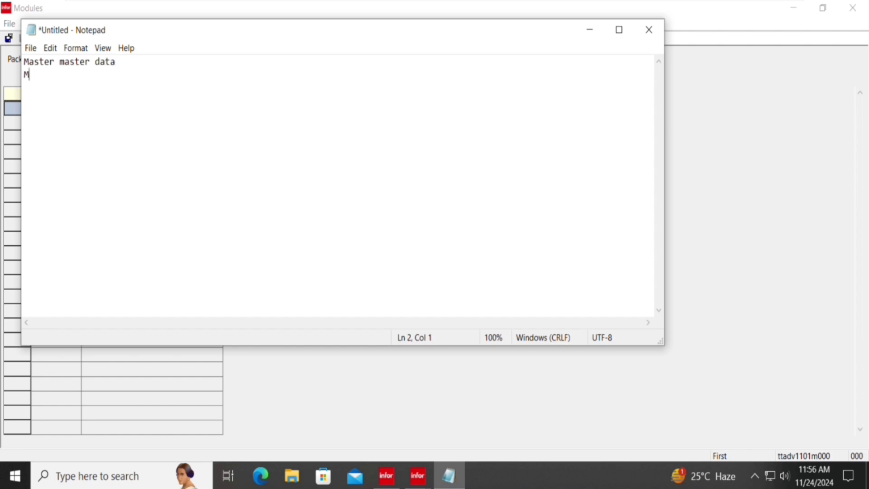
{"action": "type", "text": "aster dat"}
{"action": "key", "text": "BackSpace"}
{"action": "type", "text": "a"}
{"action": "key", "text": "Return"}
{"action": "type", "text": "Tr"}
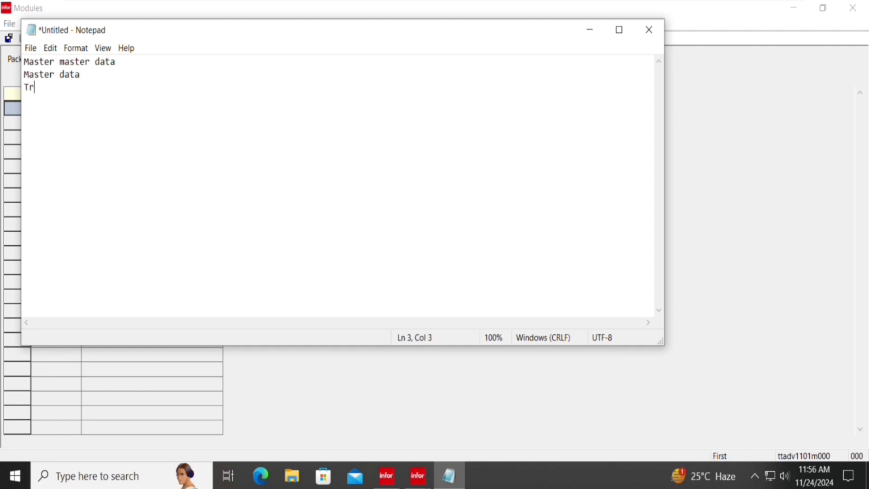
{"action": "type", "text": "ansactional"}
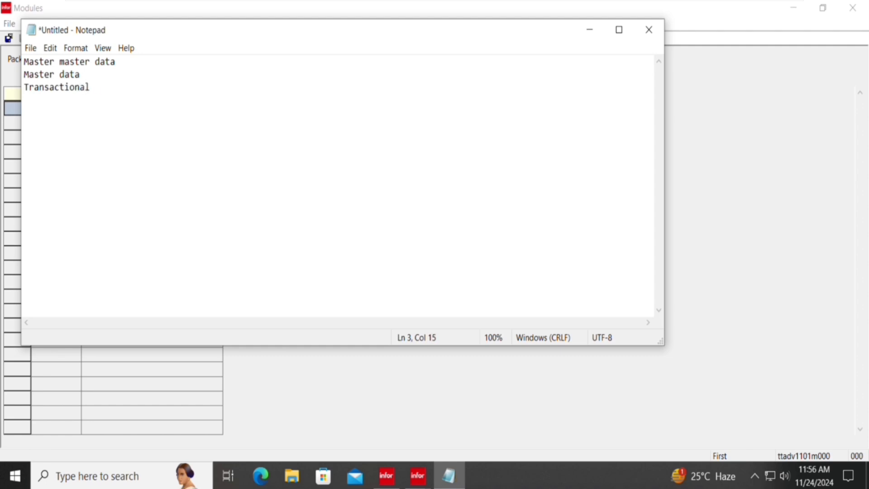
{"action": "type", "text": " Data"}
Select the note lines one at a time, then all three, and clear the selection.
{"action": "left_click", "coordinate": [153, 70]}
{"action": "left_click_drag", "start_coordinate": [257, 68], "coordinate": [16, 49]}
{"action": "left_click_drag", "start_coordinate": [95, 77], "coordinate": [25, 76]}
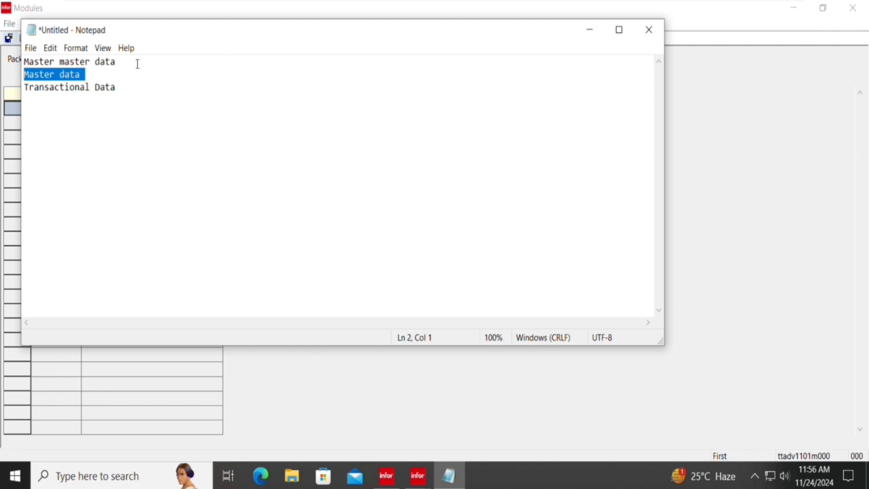
{"action": "left_click_drag", "start_coordinate": [135, 91], "coordinate": [6, 88]}
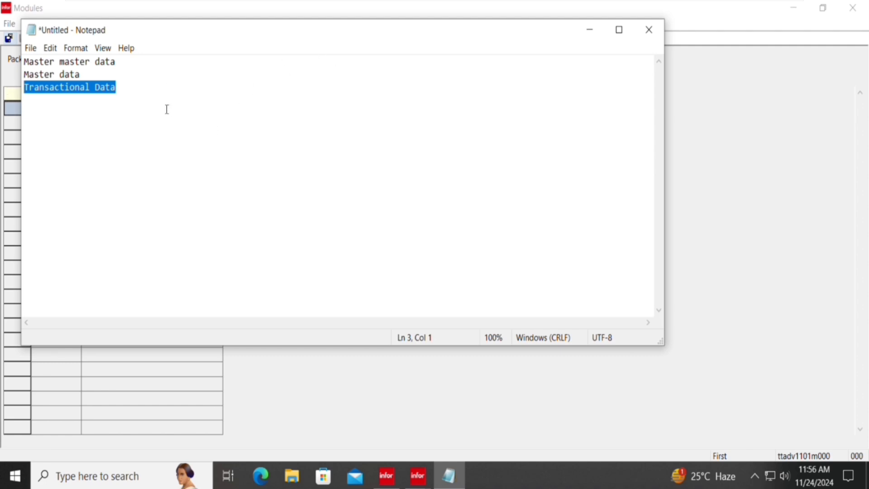
{"action": "left_click", "coordinate": [102, 70]}
{"action": "left_click_drag", "start_coordinate": [103, 70], "coordinate": [16, 62]}
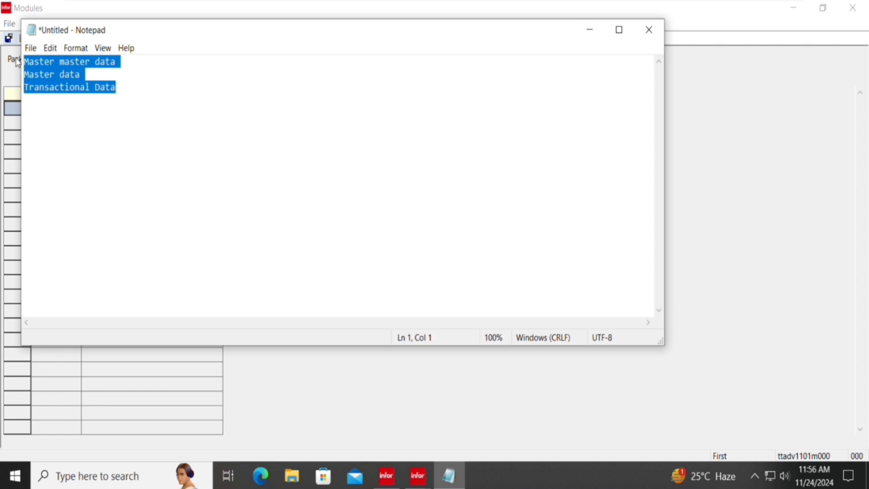
{"action": "left_click", "coordinate": [224, 80]}
Append '- common', '- inventory' and '- purchase' to the three lines, then minimize Notepad.
{"action": "left_click", "coordinate": [162, 69]}
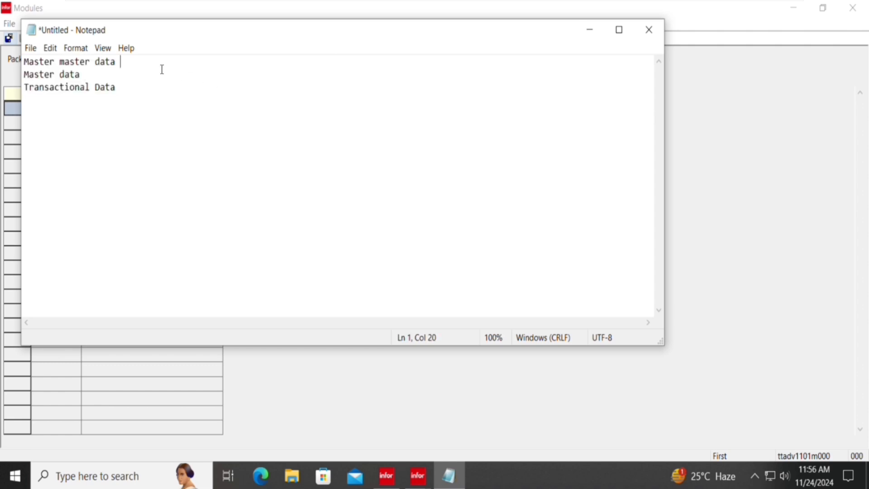
{"action": "type", "text": "- common"}
{"action": "left_click", "coordinate": [162, 69]}
{"action": "type", "text": "- invebtory"}
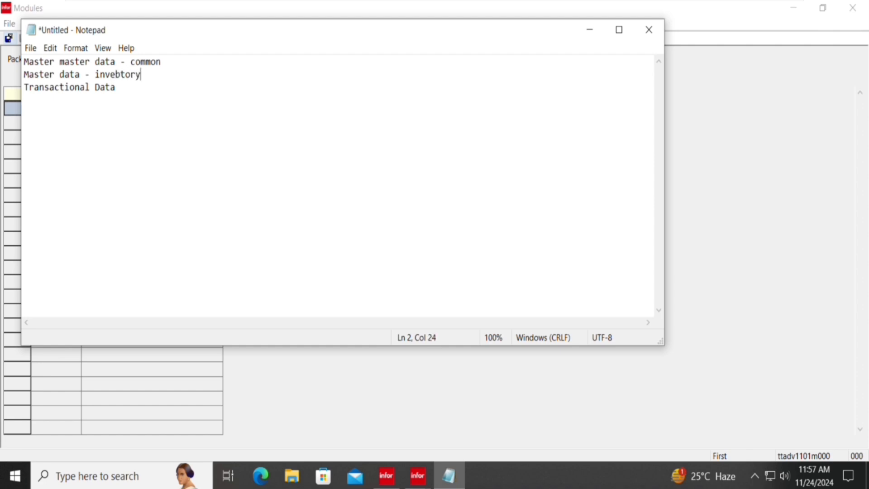
{"action": "key", "text": "BackSpace"}
{"action": "key", "text": "BackSpace"}
{"action": "key", "text": "BackSpace"}
{"action": "key", "text": "BackSpace"}
{"action": "key", "text": "BackSpace"}
{"action": "type", "text": "ntory"}
{"action": "key", "text": "Down"}
{"action": "key", "text": "Tab"}
{"action": "type", "text": "- "}
{"action": "type", "text": "-"}
{"action": "key", "text": "BackSpace"}
{"action": "key", "text": "BackSpace"}
{"action": "key", "text": "BackSpace"}
{"action": "type", "text": "purchase"}
{"action": "left_click", "coordinate": [588, 36]}
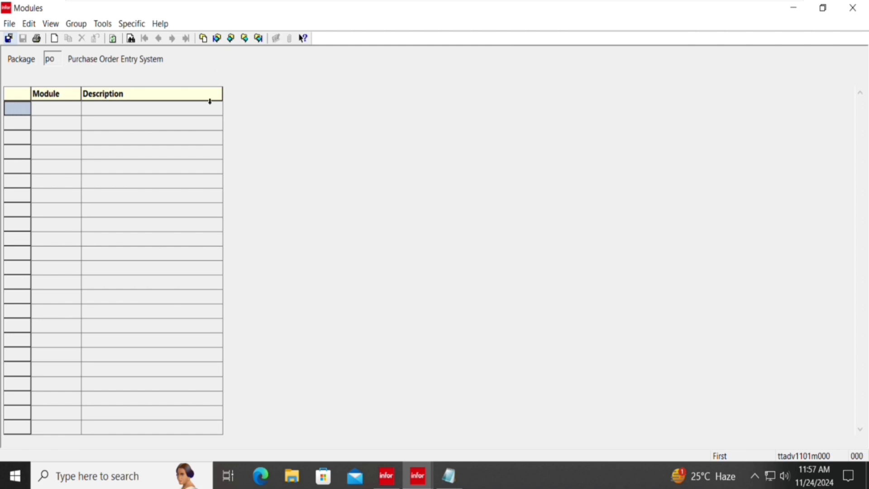
Add modules com (Common) and inv (Inventory) to package po.
{"action": "key", "text": "ctrl+n"}
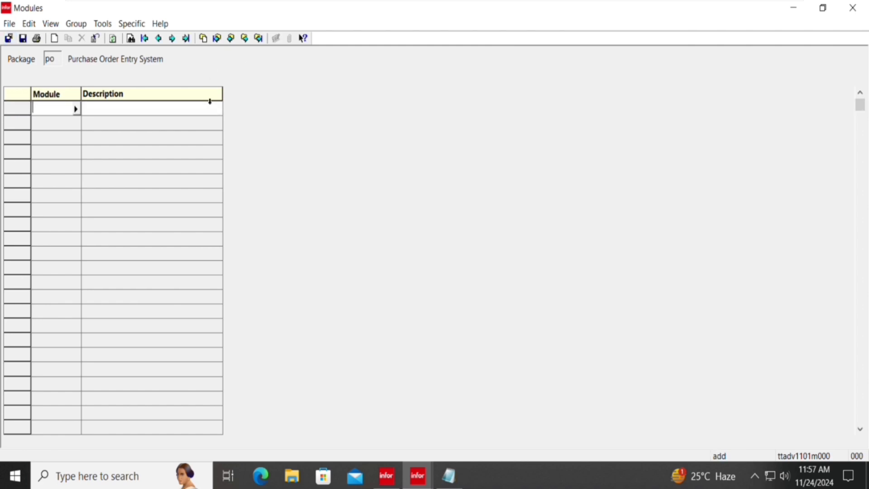
{"action": "type", "text": "com"}
{"action": "key", "text": "Tab"}
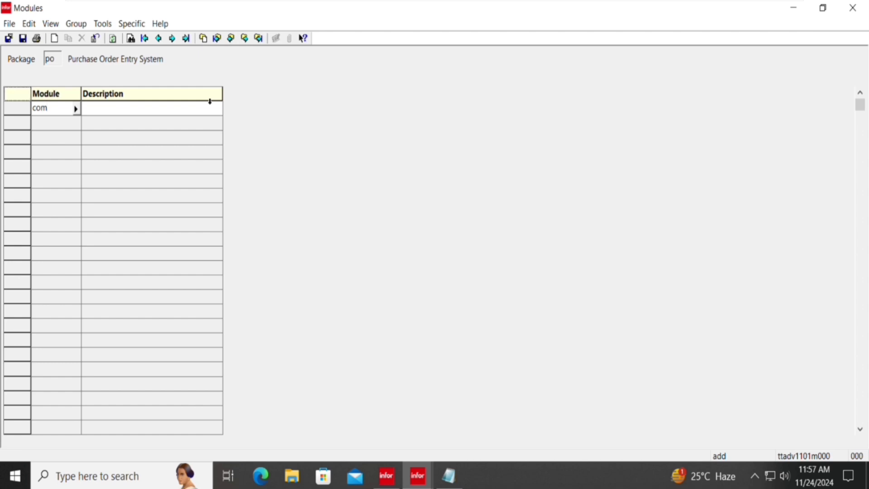
{"action": "type", "text": "Common"}
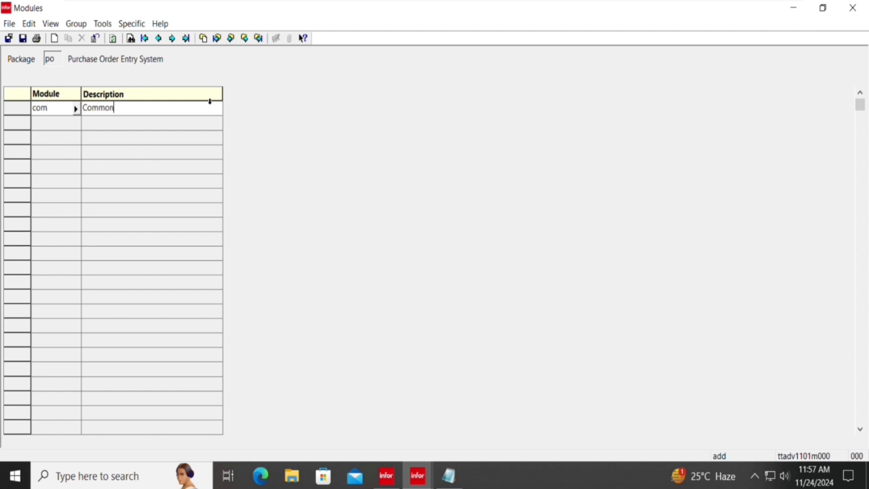
{"action": "key", "text": "Tab"}
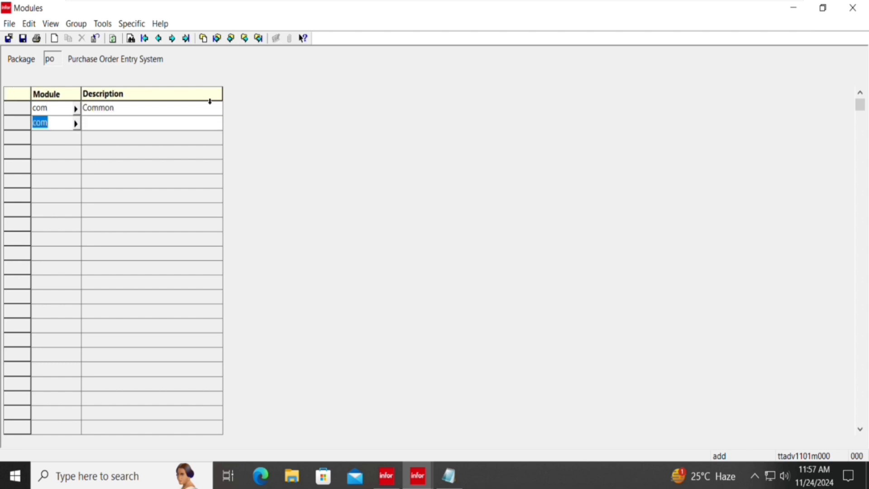
{"action": "type", "text": "inv"}
{"action": "key", "text": "Tab"}
{"action": "type", "text": "Inve"}
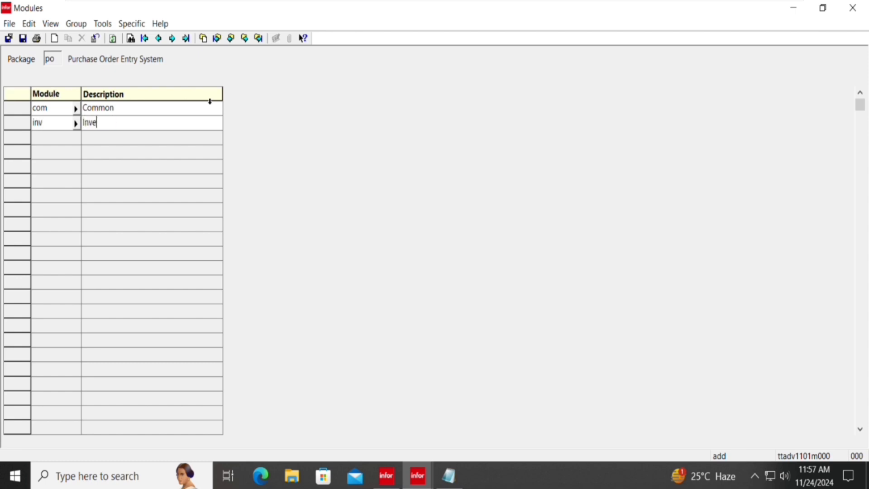
{"action": "type", "text": "ntory"}
{"action": "key", "text": "Tab"}
Add module pur (Purchase), save the rows, and start a new module group.
{"action": "type", "text": "pur"}
{"action": "key", "text": "Tab"}
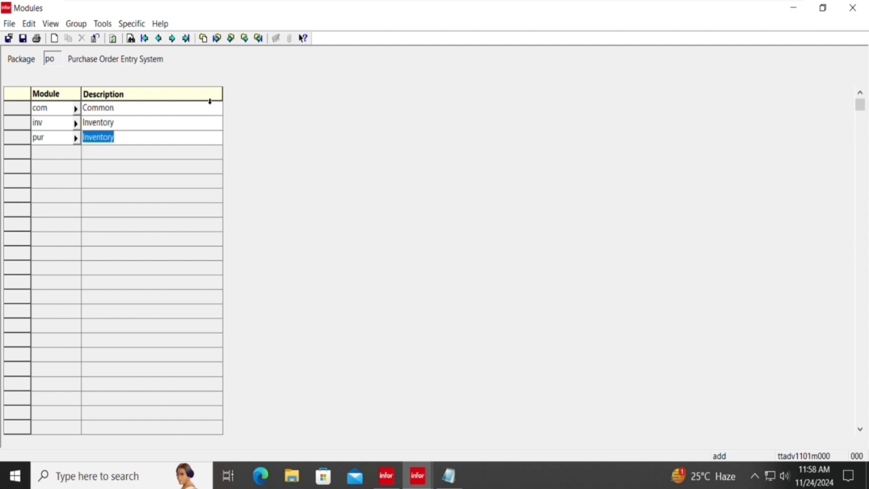
{"action": "type", "text": "Pu"}
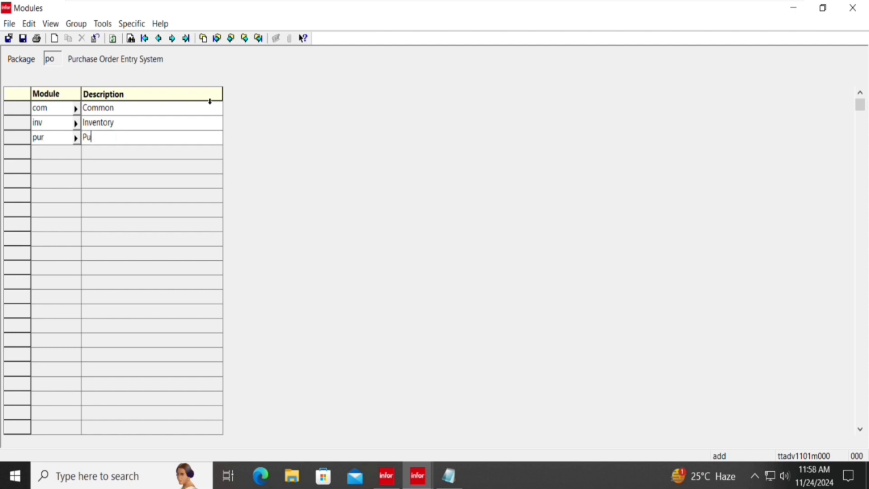
{"action": "type", "text": "rchase"}
{"action": "key", "text": "ctrl+s"}
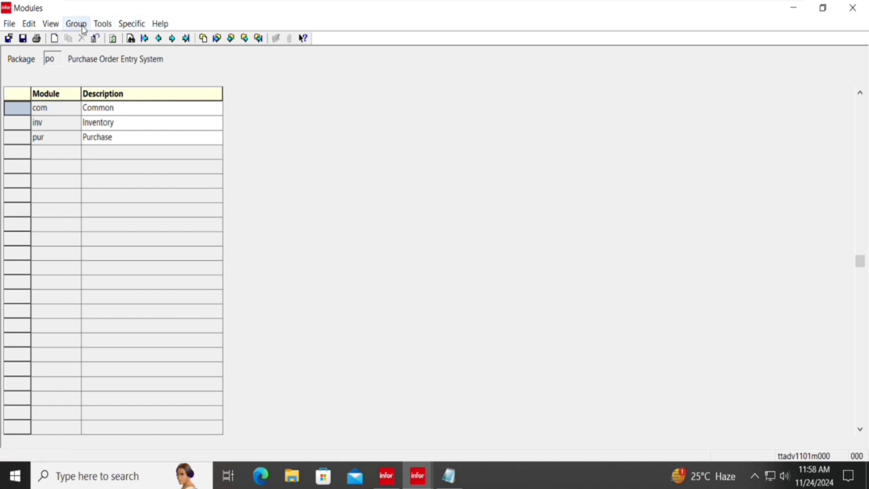
{"action": "left_click", "coordinate": [83, 31]}
{"action": "left_click", "coordinate": [92, 40]}
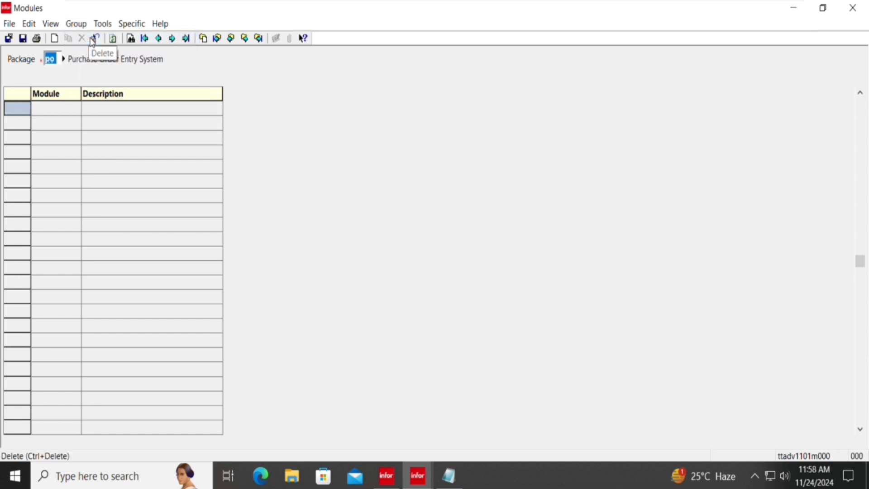
Set the package to cl and add module phy (Physics).
{"action": "type", "text": "d"}
{"action": "key", "text": "Tab"}
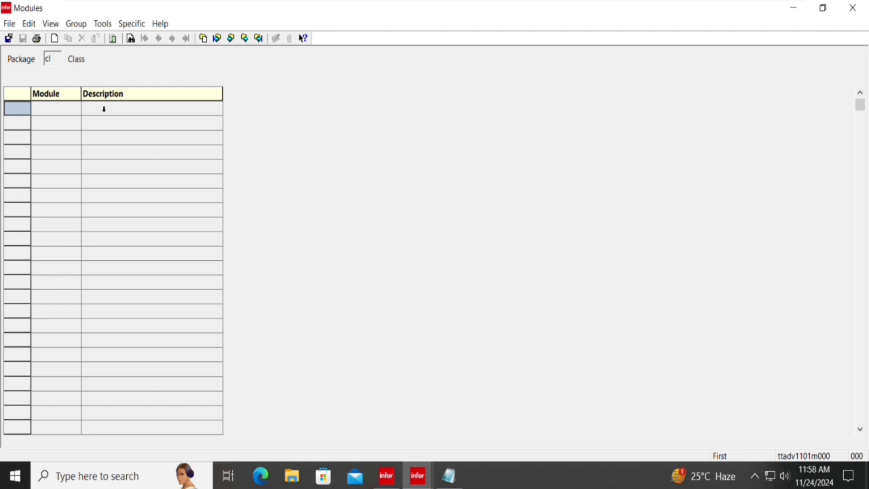
{"action": "left_click", "coordinate": [104, 109]}
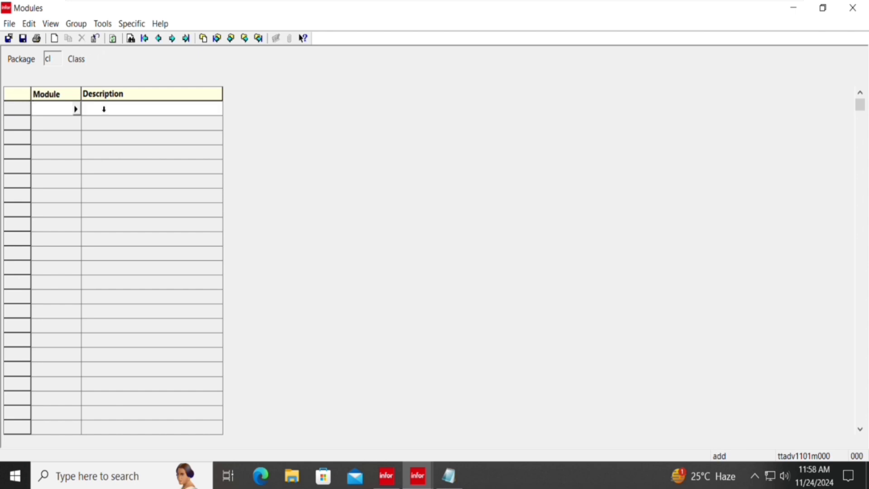
{"action": "type", "text": "phy"}
{"action": "key", "text": "Tab"}
{"action": "type", "text": "Phy"}
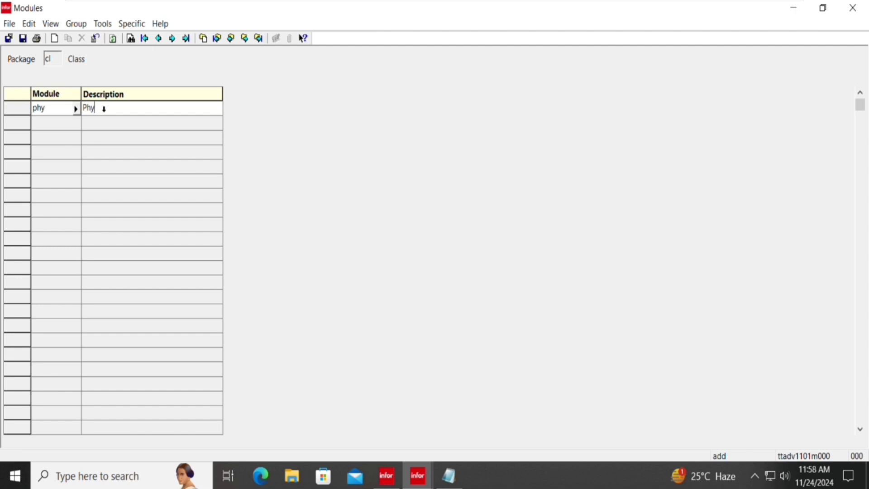
{"action": "type", "text": "sic"}
{"action": "key", "text": "Tab"}
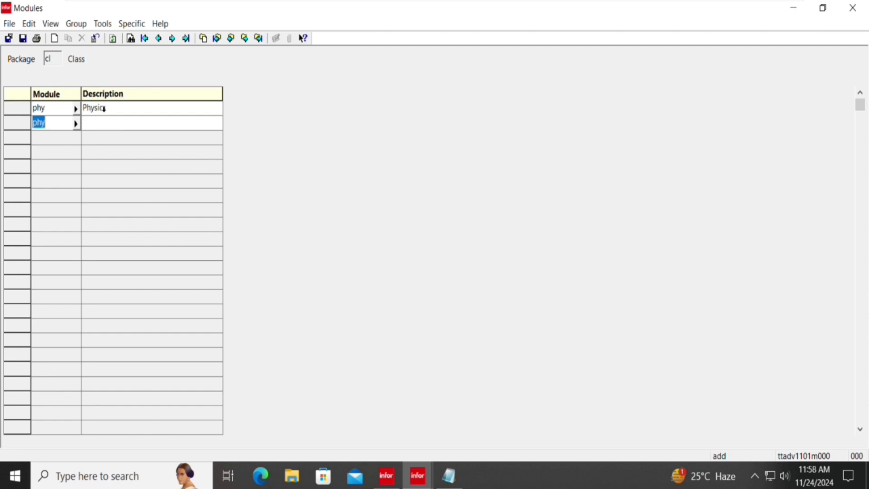
Add modules eng (English) and mat (Maths), save, and close the Modules session.
{"action": "type", "text": "enf"}
{"action": "key", "text": "BackSpace"}
{"action": "type", "text": "g"}
{"action": "key", "text": "Tab"}
{"action": "type", "text": "Enf"}
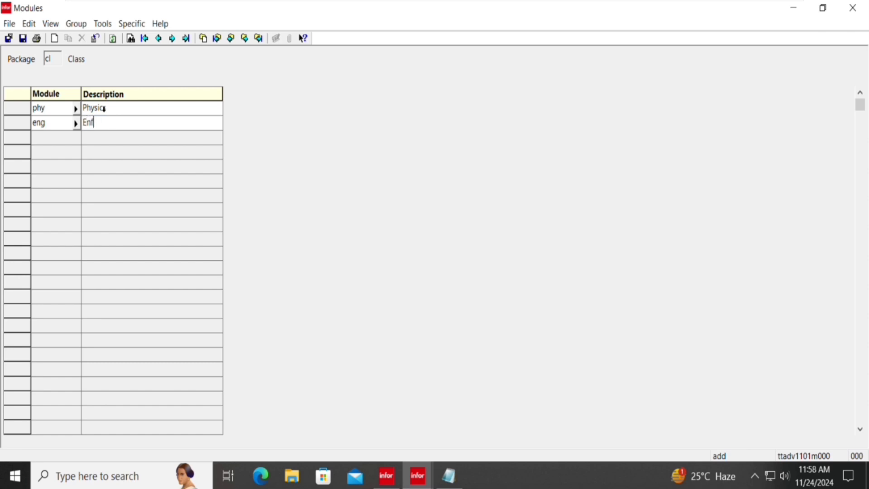
{"action": "key", "text": "BackSpace"}
{"action": "type", "text": "glish"}
{"action": "key", "text": "Tab"}
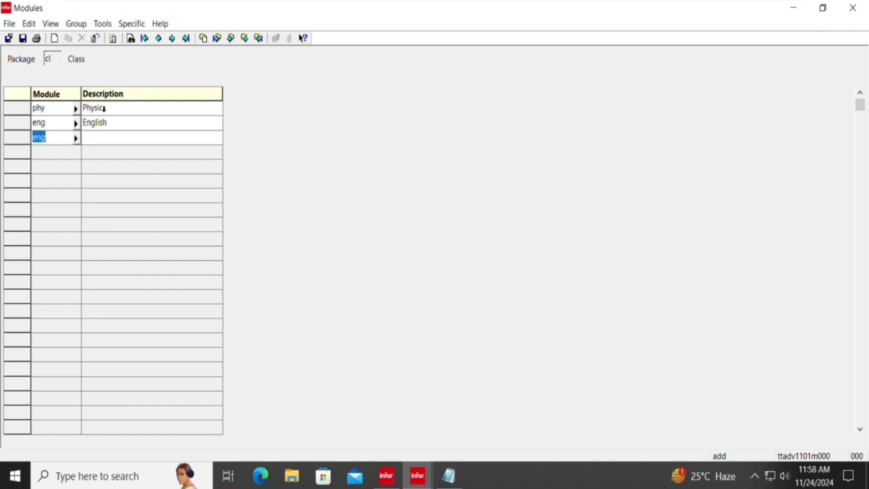
{"action": "type", "text": "mat"}
{"action": "key", "text": "Tab"}
{"action": "type", "text": "Maths"}
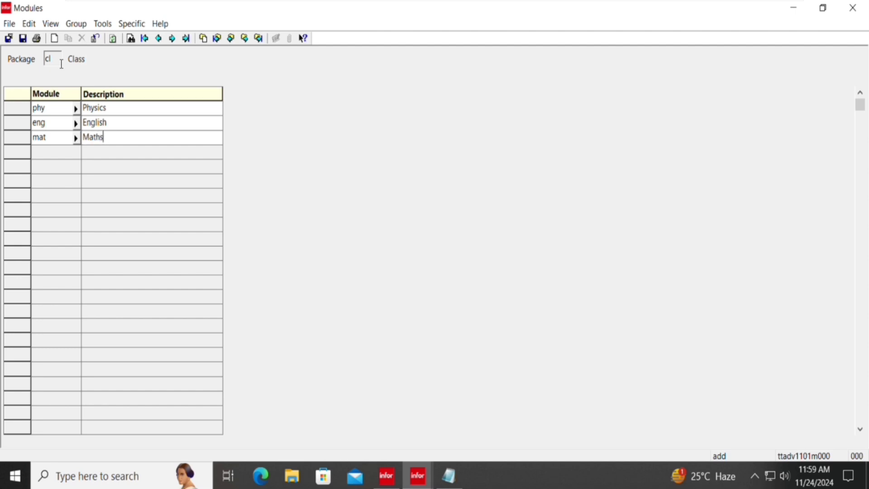
{"action": "key", "text": "ctrl+s"}
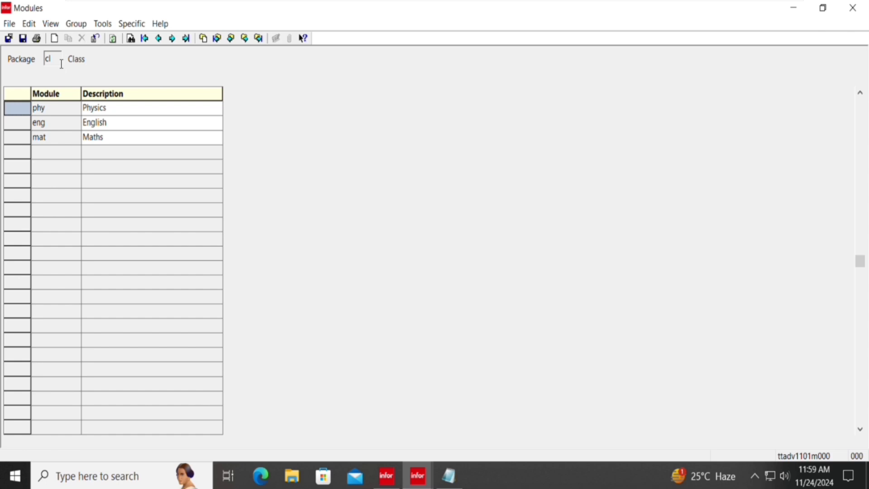
{"action": "key", "text": "alt+F4"}
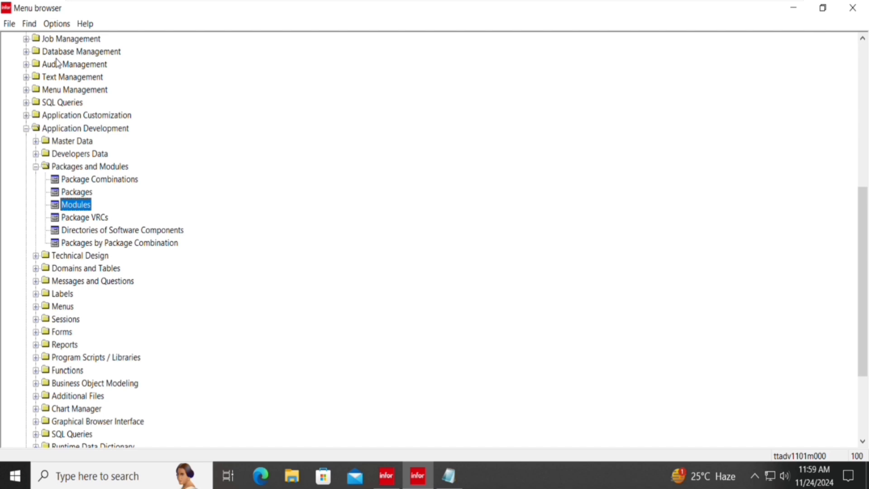
{"action": "key", "text": "Down"}
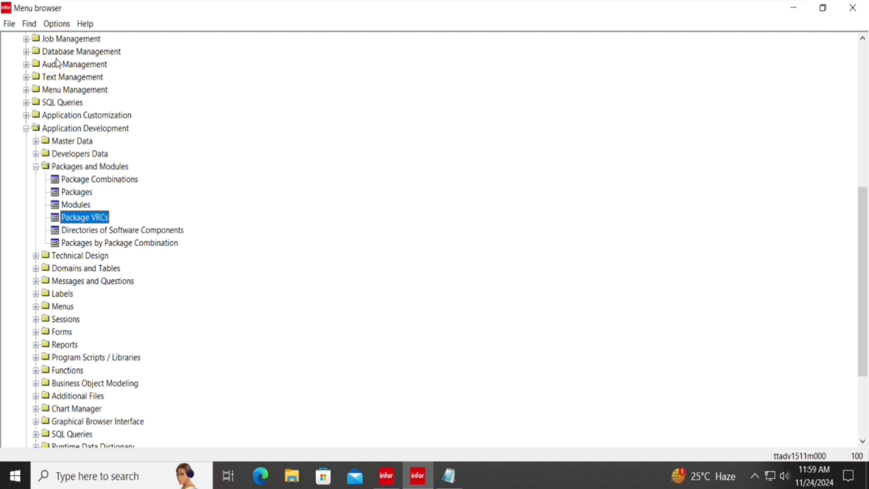
{"action": "key", "text": "Up"}
{"action": "key", "text": "Down"}
{"action": "key", "text": "Return"}
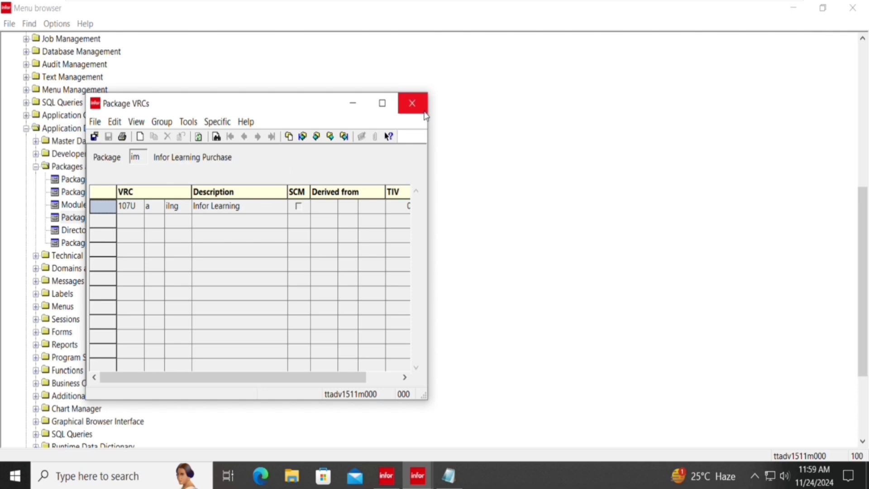
{"action": "left_click", "coordinate": [411, 103]}
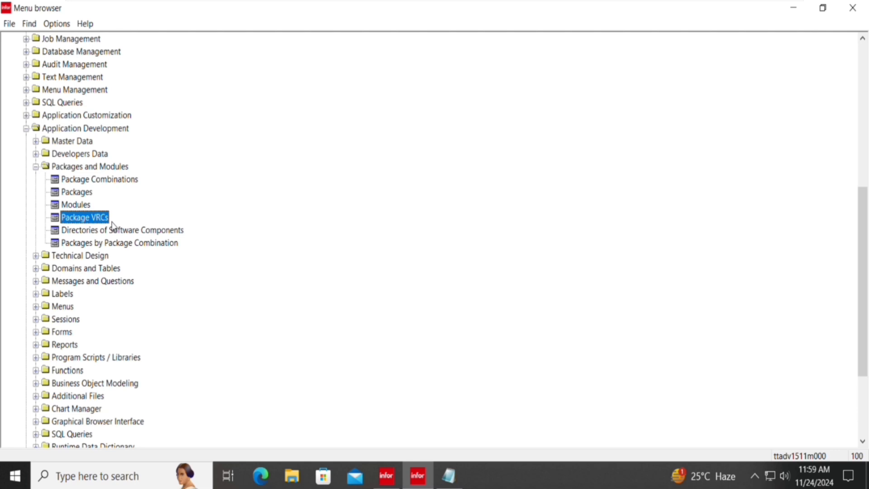
Open Package VRCs and switch to a new group for package po.
{"action": "double_click", "coordinate": [111, 221]}
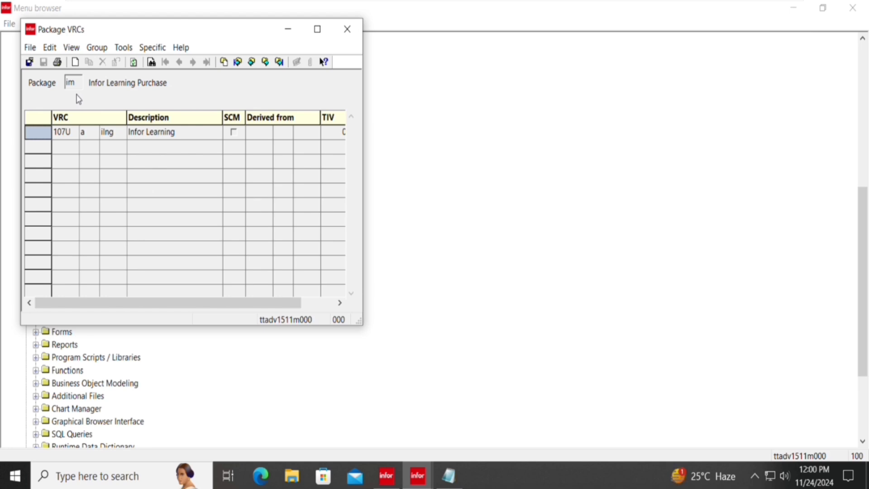
{"action": "left_click", "coordinate": [96, 48]}
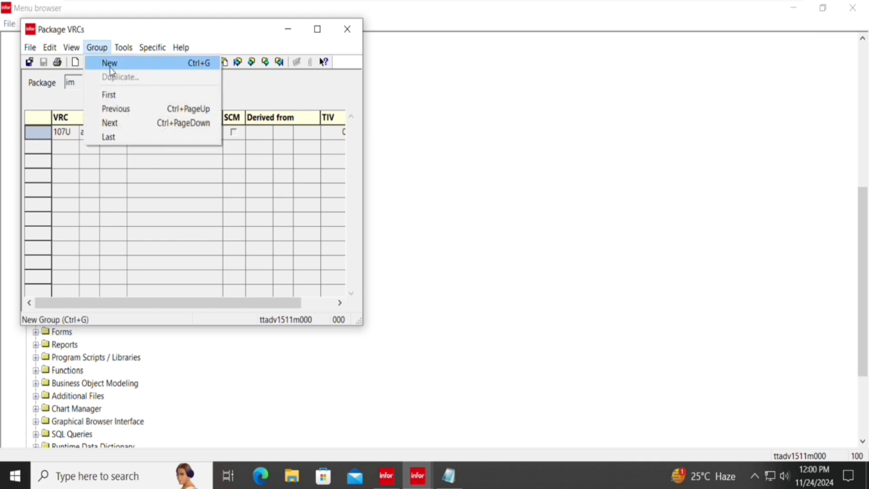
{"action": "left_click", "coordinate": [110, 67]}
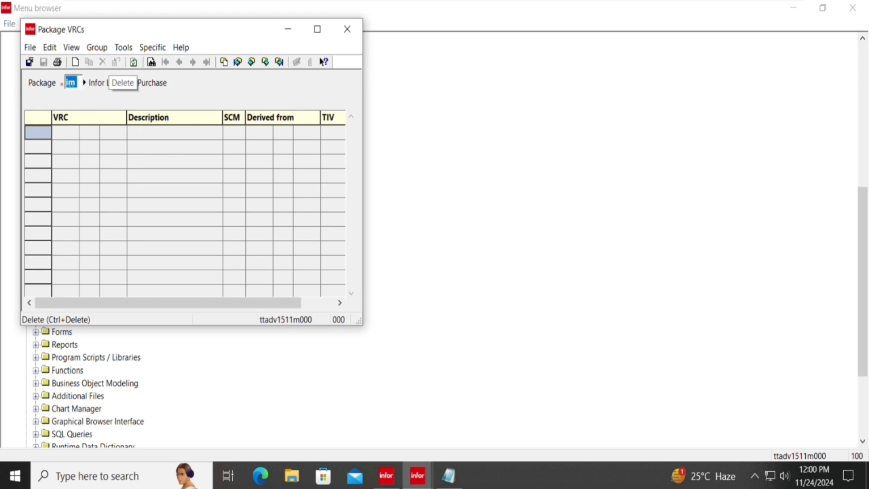
{"action": "type", "text": "po"}
{"action": "key", "text": "Tab"}
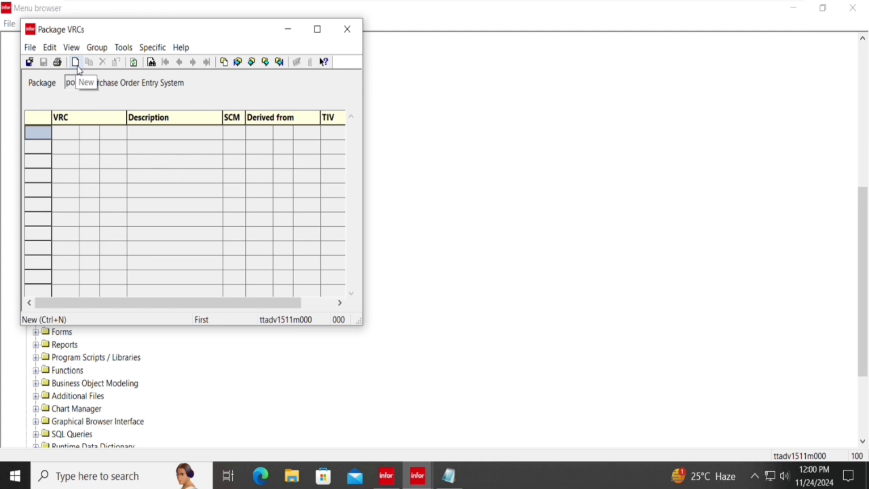
Enter a new po VRC with version 107P, release 0, and acknowledge the no-authorization warning.
{"action": "left_click", "coordinate": [77, 65]}
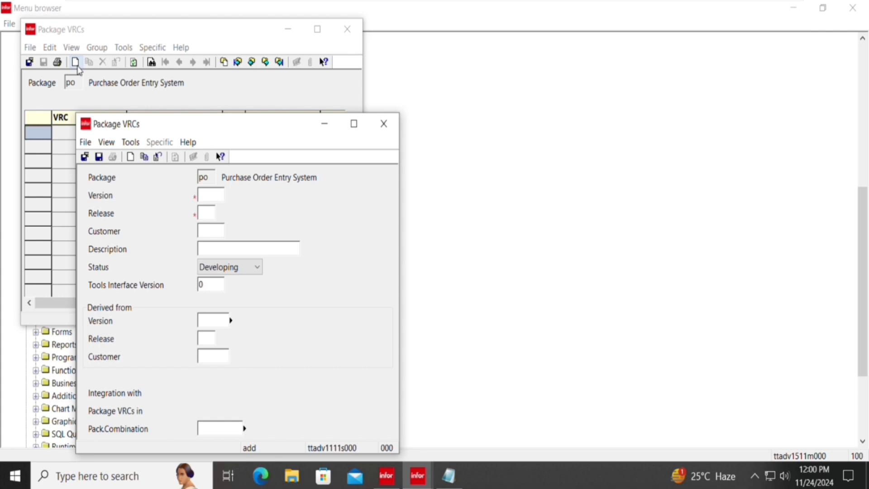
{"action": "type", "text": "107P0"}
{"action": "type", "text": "xy_c"}
{"action": "key", "text": "BackSpace"}
{"action": "key", "text": "BackSpace"}
{"action": "key", "text": "BackSpace"}
{"action": "key", "text": "BackSpace"}
{"action": "left_click", "coordinate": [219, 198]}
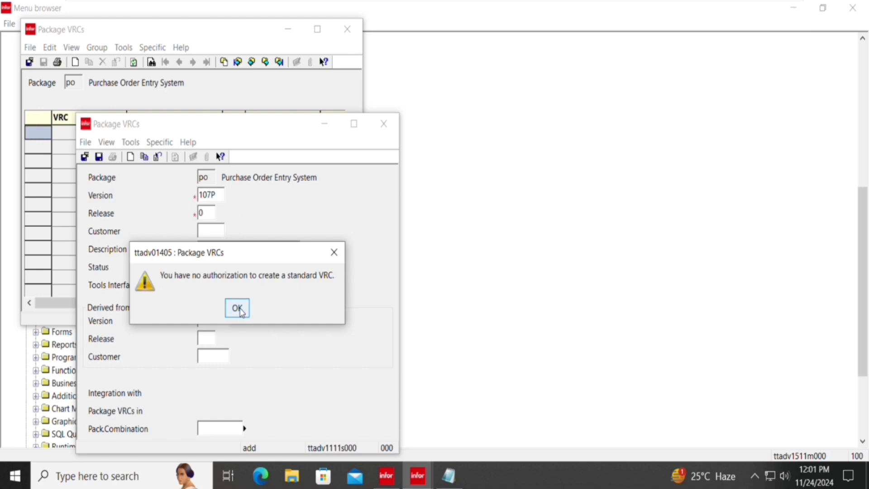
{"action": "left_click", "coordinate": [238, 309]}
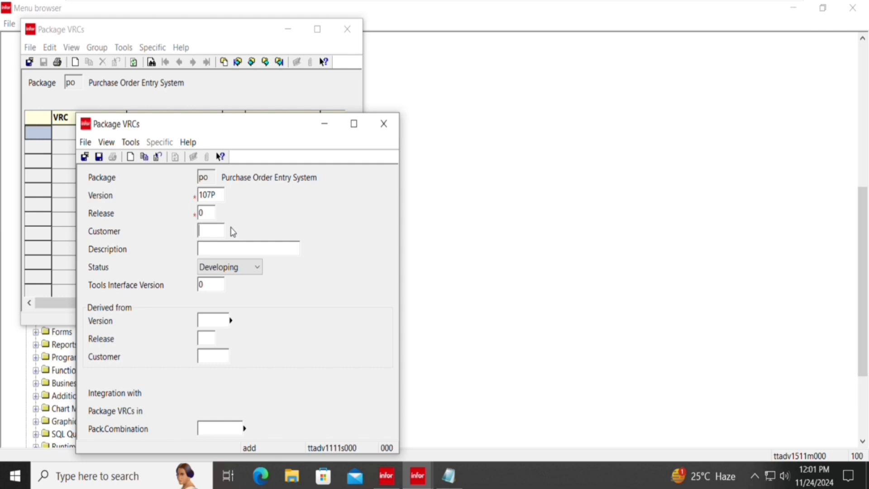
Try a customer extension code, dismiss the rejection warning, and close the form without saving.
{"action": "type", "text": "1000"}
{"action": "key", "text": "BackSpace"}
{"action": "key", "text": "BackSpace"}
{"action": "key", "text": "BackSpace"}
{"action": "key", "text": "BackSpace"}
{"action": "type", "text": "xy_C"}
{"action": "key", "text": "Tab"}
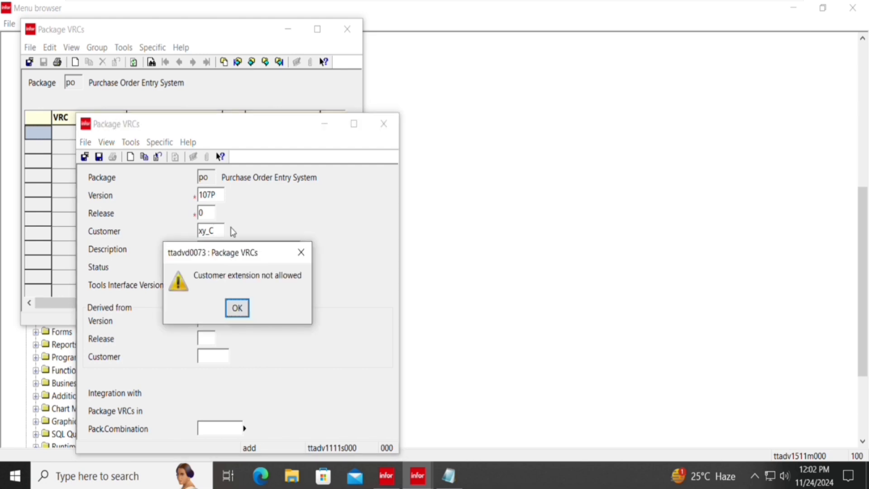
{"action": "key", "text": "Return"}
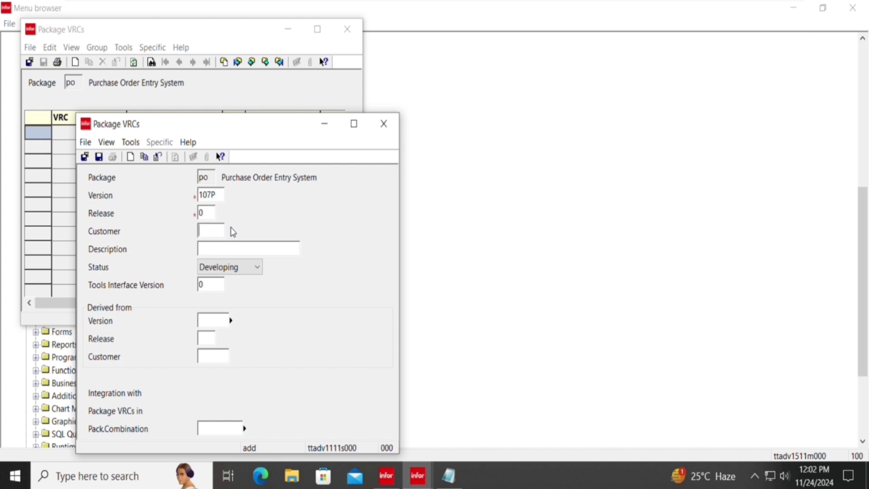
{"action": "left_click", "coordinate": [380, 129]}
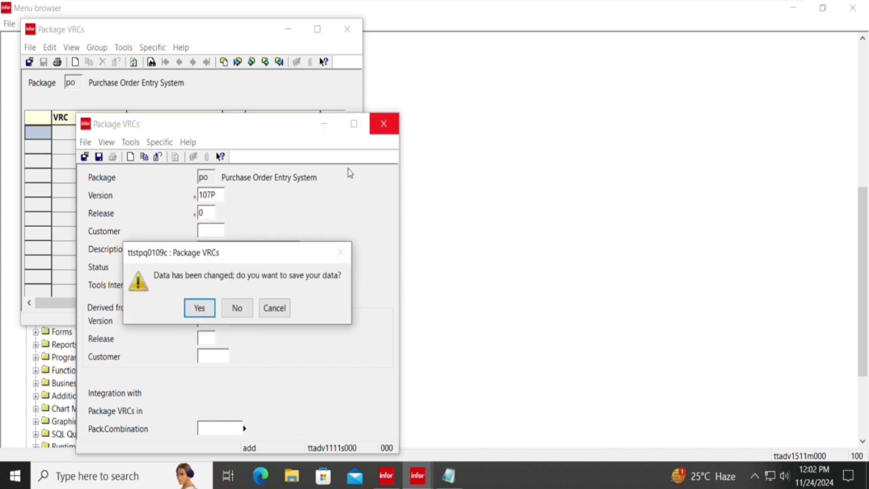
{"action": "key", "text": "Tab"}
{"action": "key", "text": "Return"}
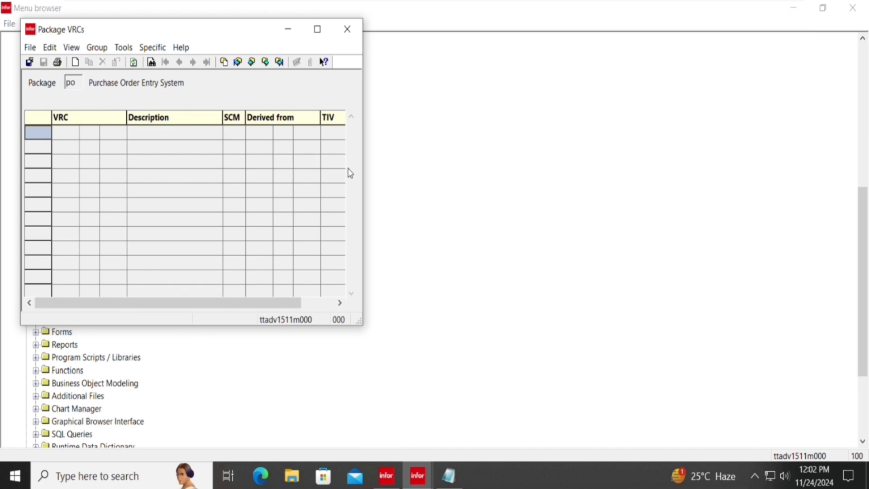
Fill a new po VRC with version 107U, release 0 and customer 0000.
{"action": "key", "text": "ctrl+n"}
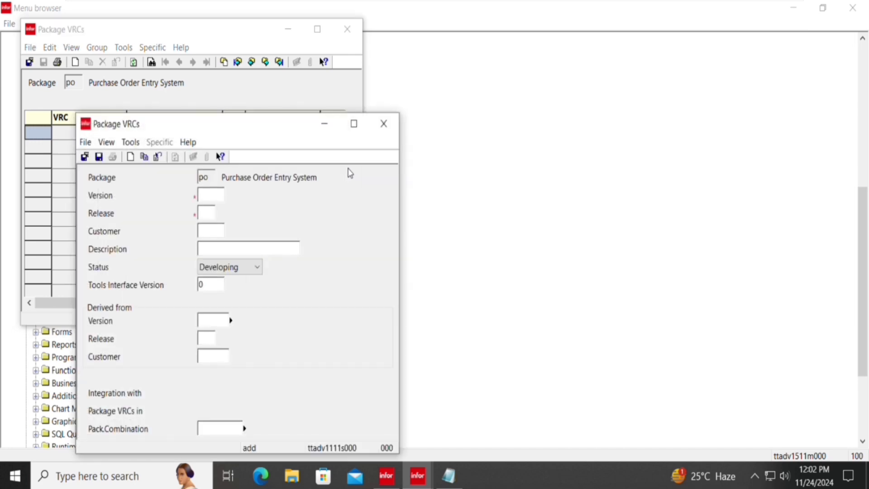
{"action": "type", "text": "107"}
{"action": "key", "text": "Tab"}
{"action": "type", "text": "u"}
{"action": "key", "text": "BackSpace"}
{"action": "key", "text": "Tab"}
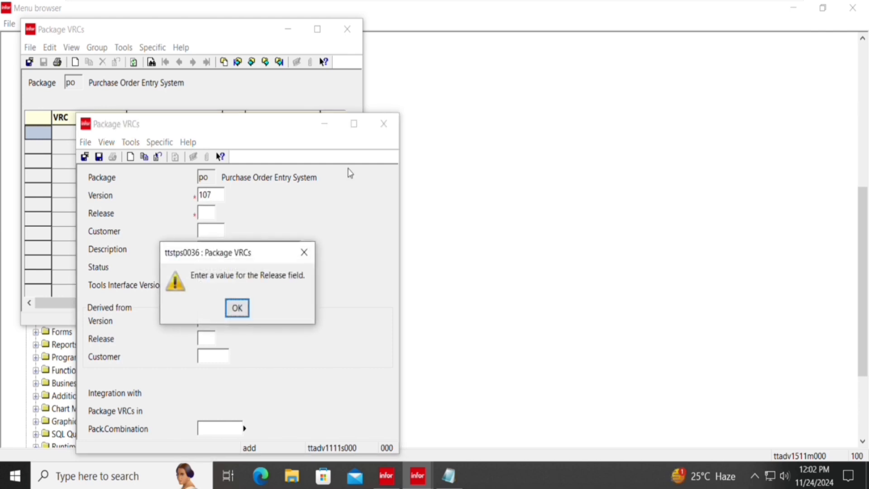
{"action": "key", "text": "Return"}
{"action": "type", "text": "u"}
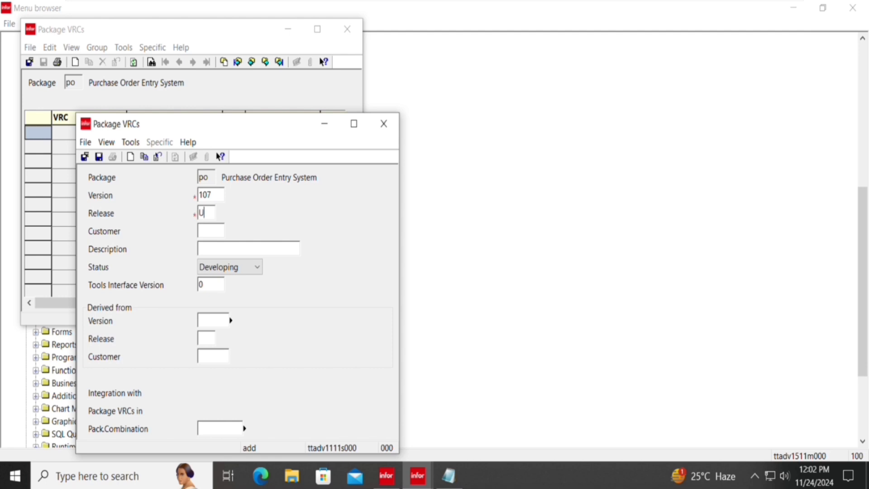
{"action": "key", "text": "Tab"}
{"action": "key", "text": "Return"}
{"action": "left_click", "coordinate": [226, 198]}
{"action": "type", "text": "U"}
{"action": "key", "text": "Tab"}
{"action": "type", "text": "0"}
{"action": "key", "text": "Tab"}
{"action": "type", "text": "0000"}
Describe the VRC as XY_Company, save it, and close the detail form.
{"action": "type", "text": "Ad"}
{"action": "key", "text": "BackSpace"}
{"action": "key", "text": "BackSpace"}
{"action": "type", "text": "XY_Company"}
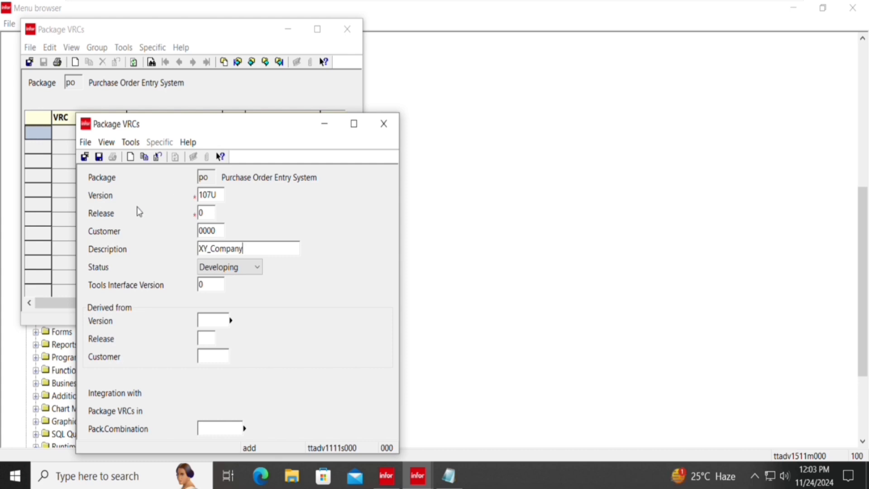
{"action": "left_click", "coordinate": [99, 158]}
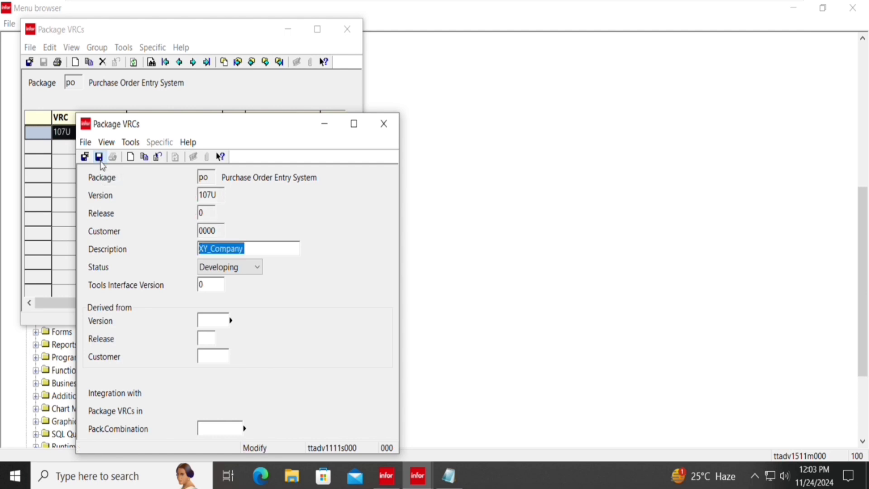
{"action": "left_click", "coordinate": [86, 157]}
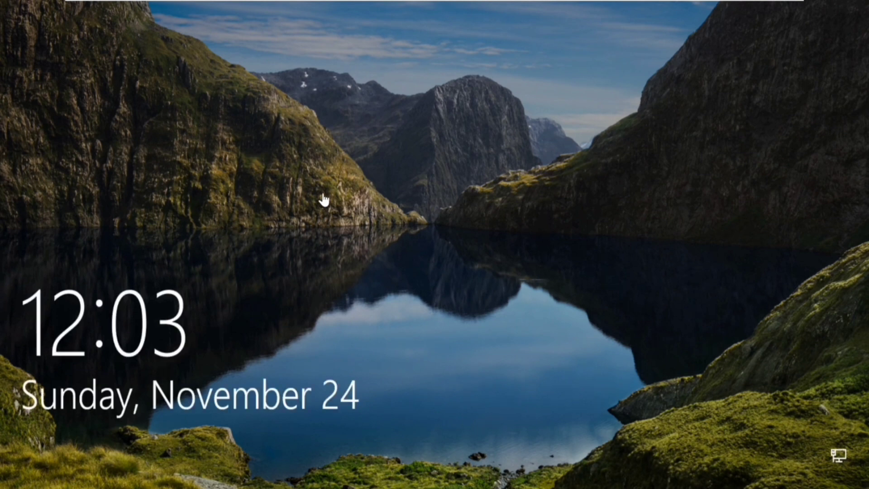
Unlock Windows and sign back in as Admin, re-entering the password after a failed attempt.
{"action": "left_click", "coordinate": [425, 313]}
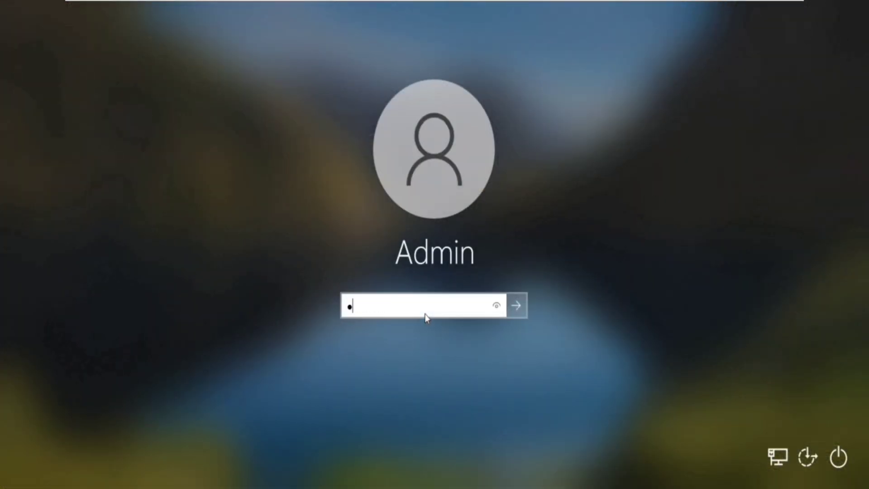
{"action": "key", "text": "Return"}
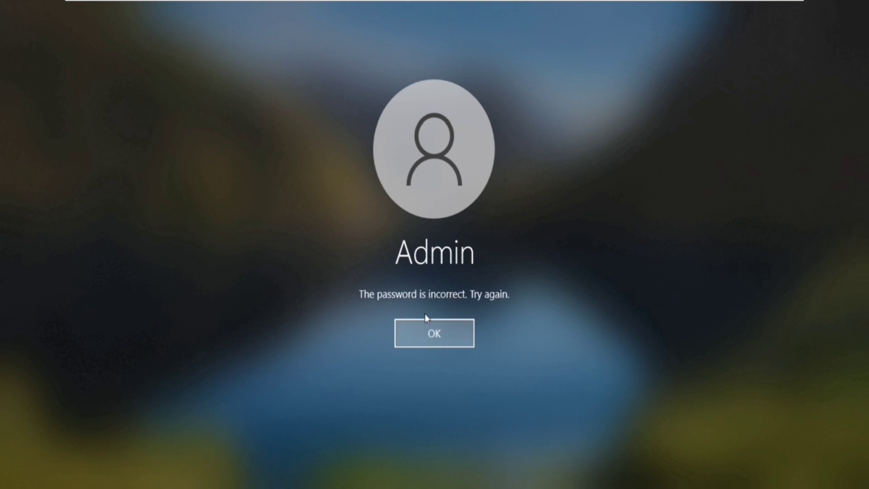
{"action": "key", "text": "Return"}
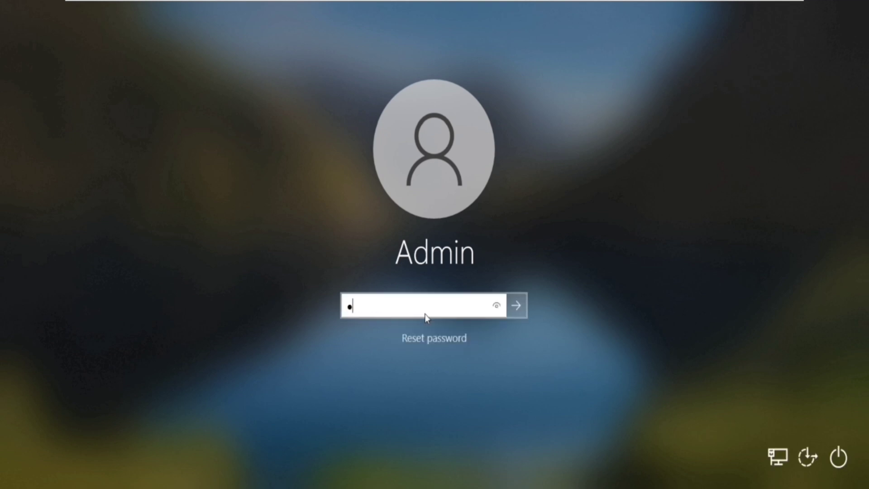
{"action": "key", "text": "Return"}
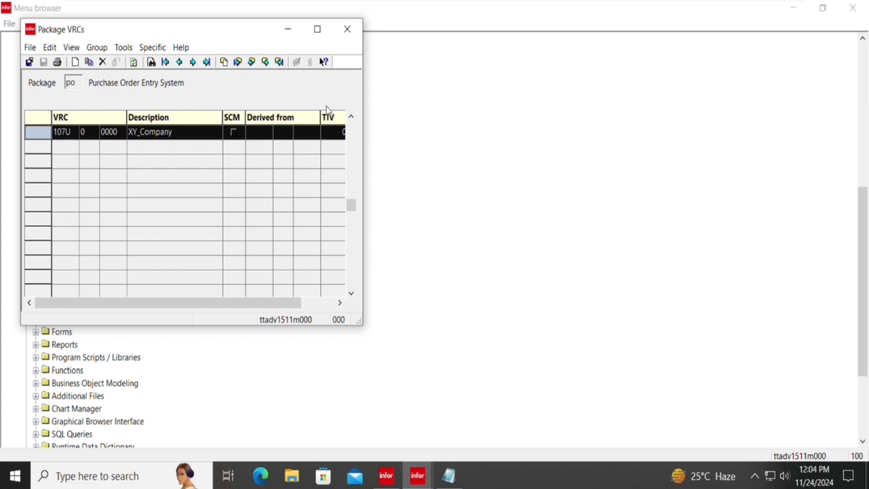
Bring the Menu browser forward and pick Directories of Software Components under Packages and Modules.
{"action": "key", "text": "super"}
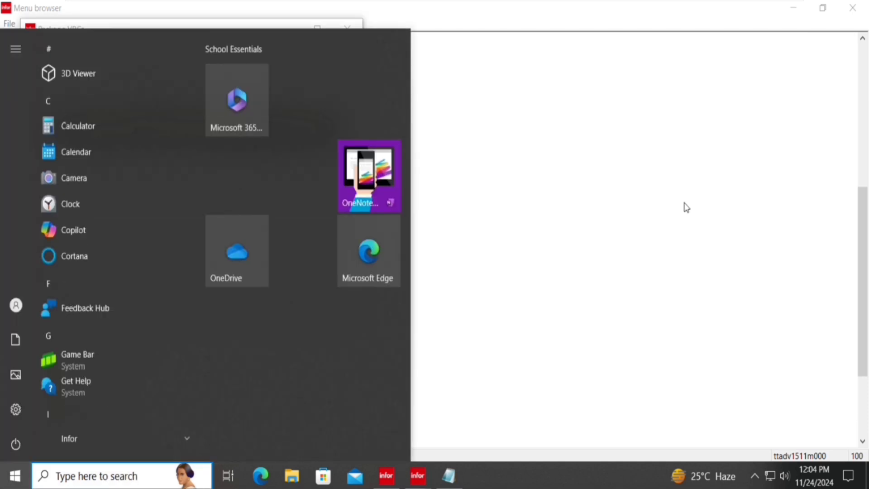
{"action": "left_click", "coordinate": [682, 208]}
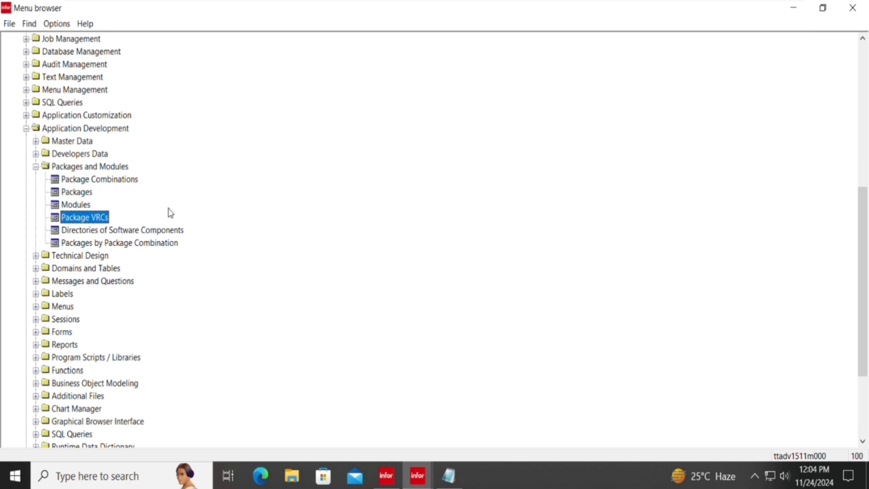
{"action": "left_click", "coordinate": [142, 231]}
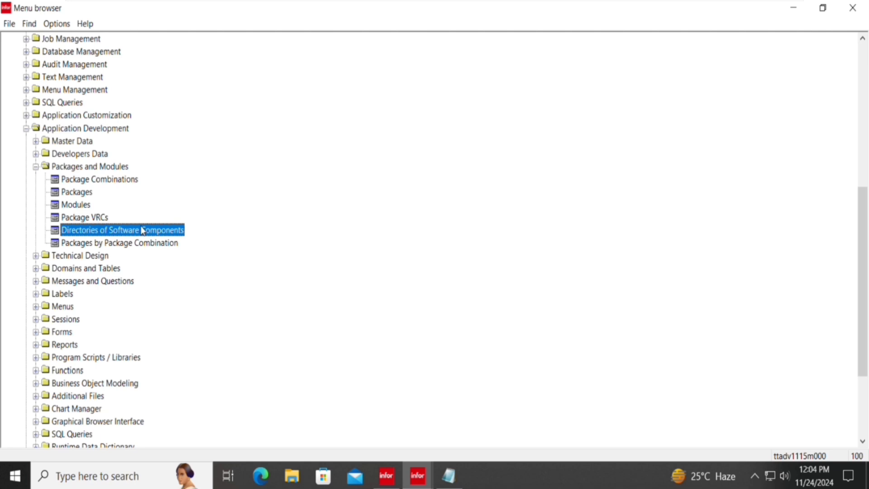
{"action": "double_click", "coordinate": [142, 230]}
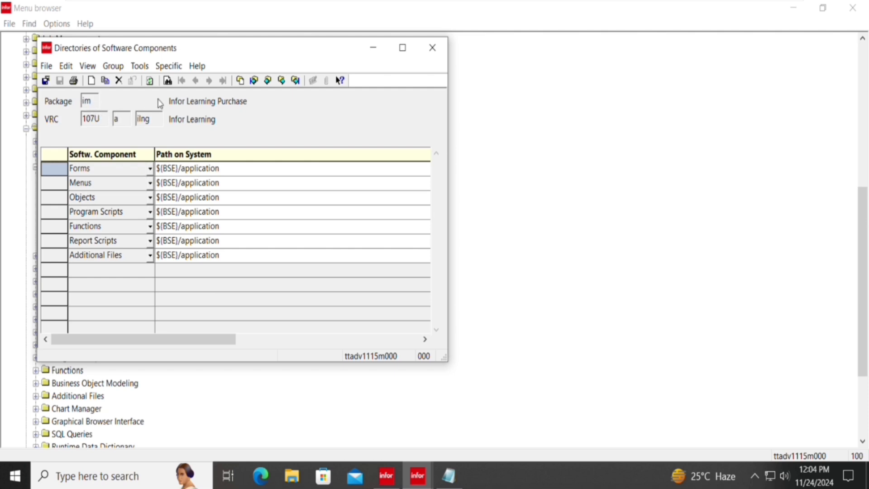
{"action": "left_click", "coordinate": [113, 66]}
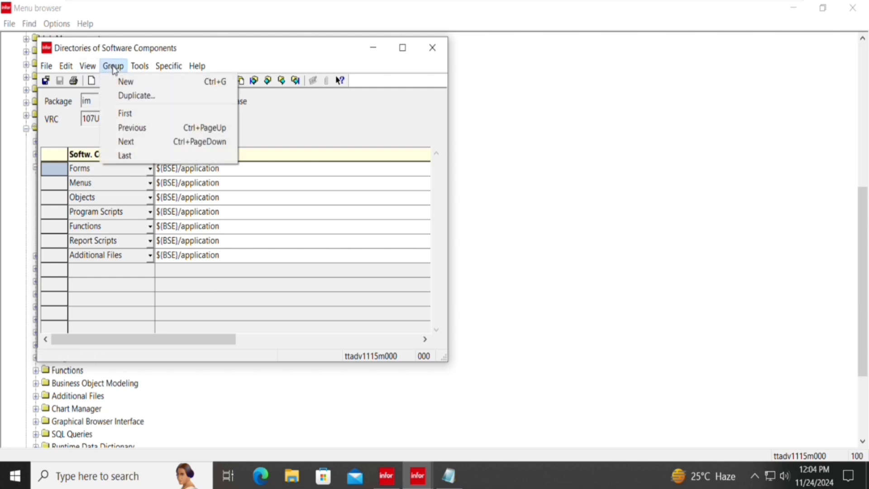
{"action": "left_click", "coordinate": [127, 80]}
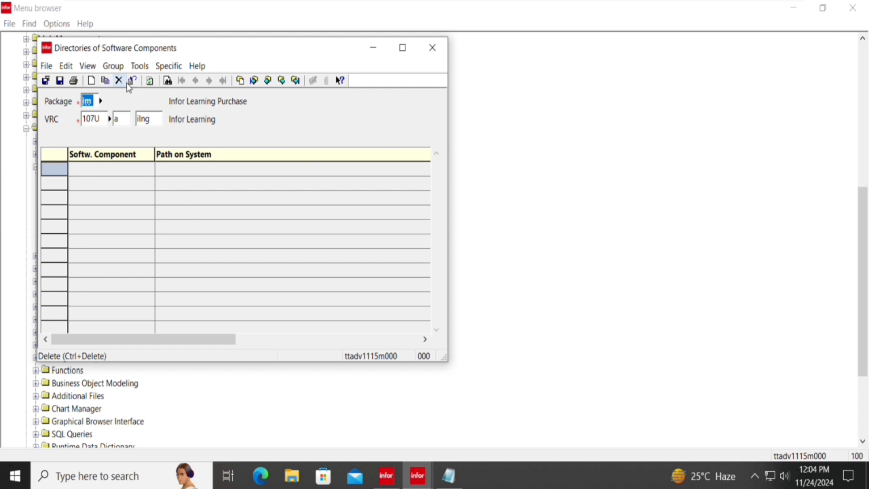
{"action": "type", "text": "lp"}
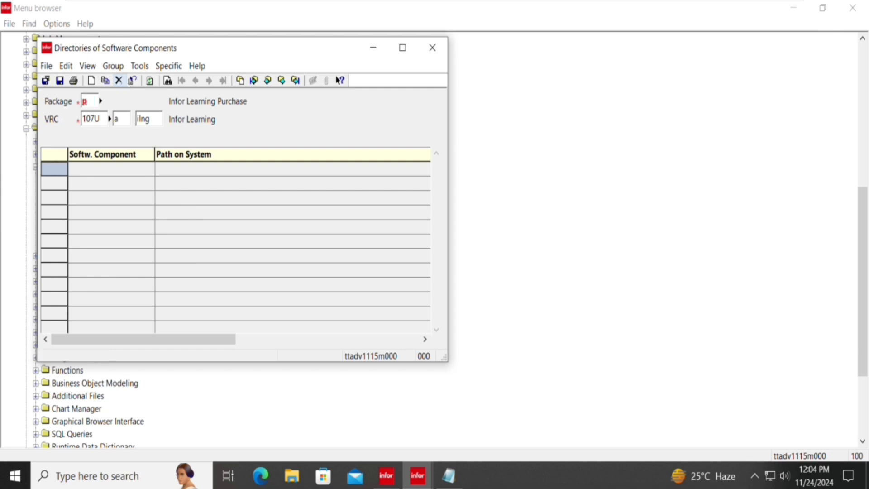
{"action": "key", "text": "BackSpace"}
{"action": "type", "text": "cl"}
{"action": "key", "text": "Escape"}
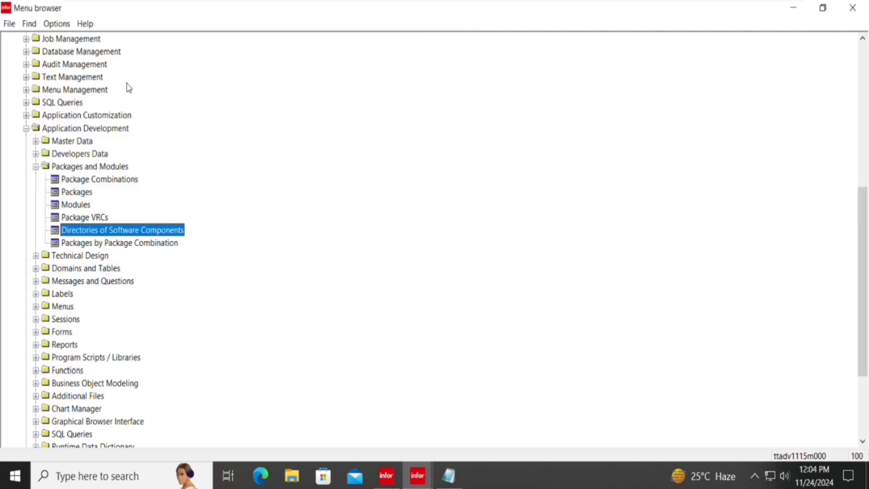
Open the Package VRCs session and switch it to package cl.
{"action": "key", "text": "Up"}
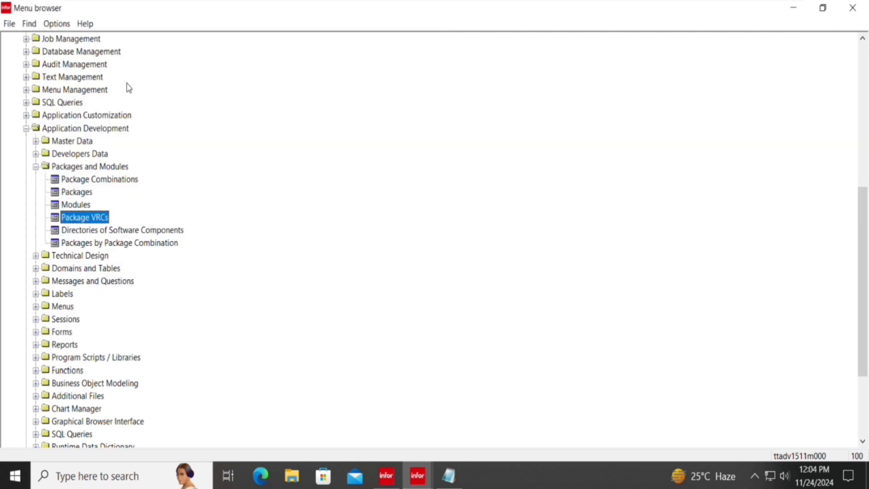
{"action": "key", "text": "Return"}
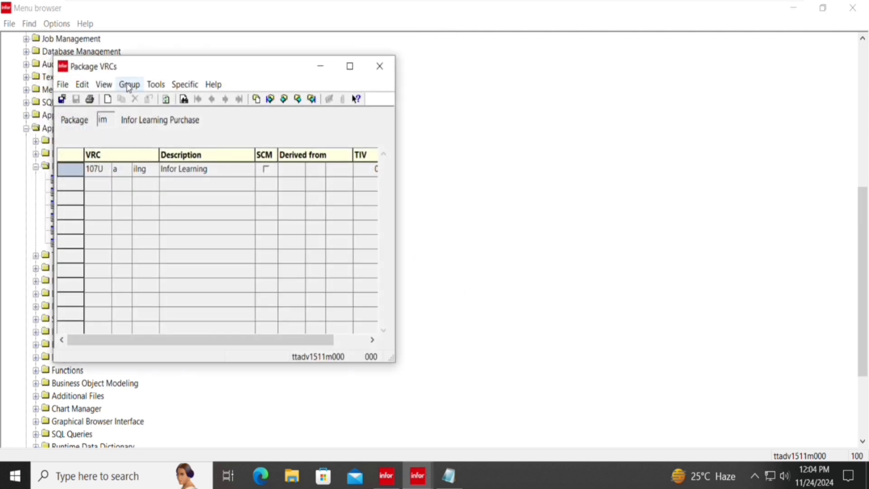
{"action": "key", "text": "ctrl+g"}
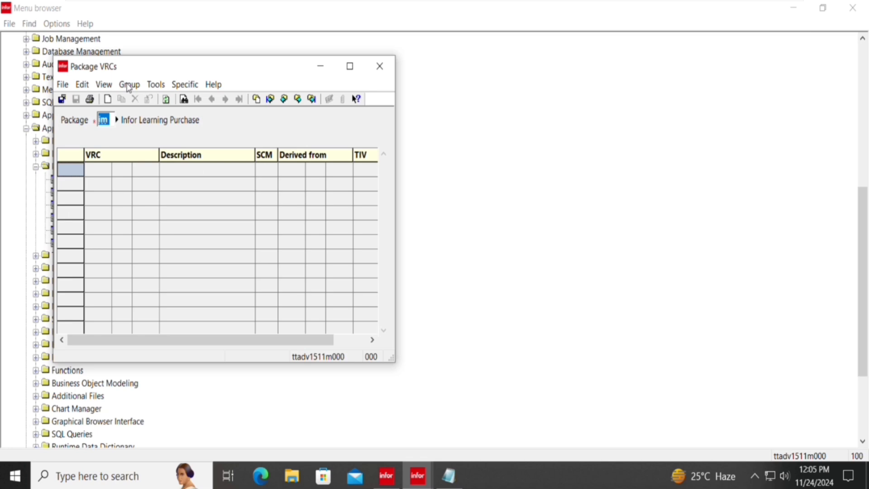
{"action": "type", "text": "cl"}
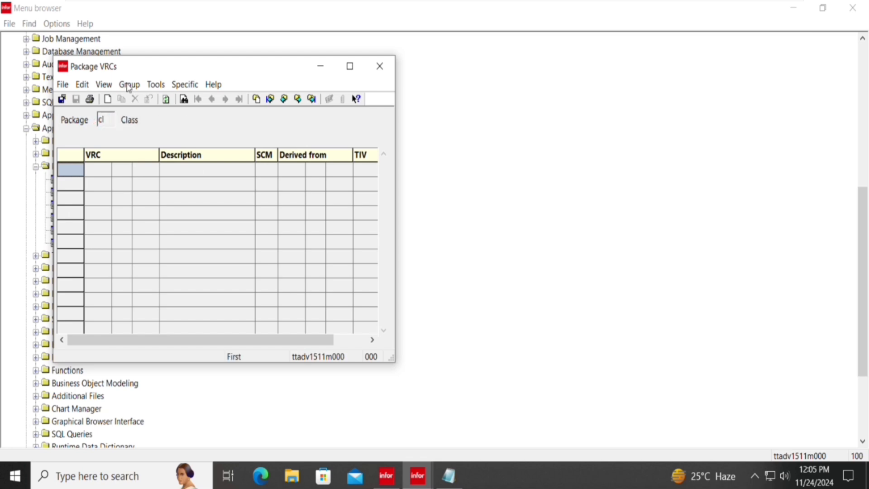
Add VRC 107U 0 0000 described Sample_VRC's to cl, save it and close the session.
{"action": "key", "text": "ctrl+n"}
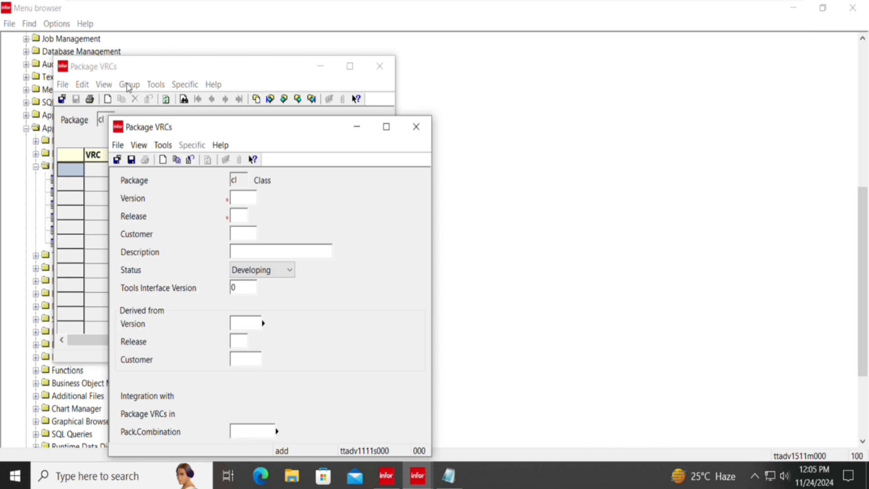
{"action": "type", "text": "107"}
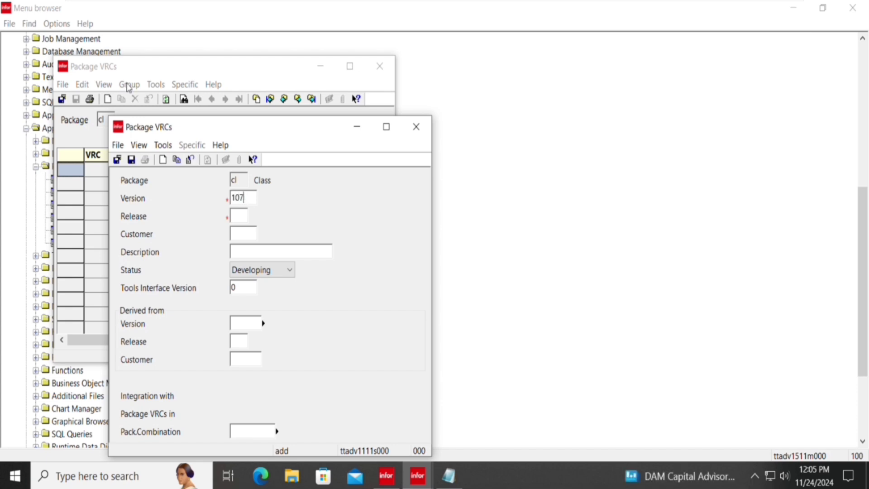
{"action": "type", "text": "U"}
{"action": "type", "text": "o"}
{"action": "type", "text": "oooo"}
{"action": "type", "text": "Sam"}
{"action": "type", "text": "ple_"}
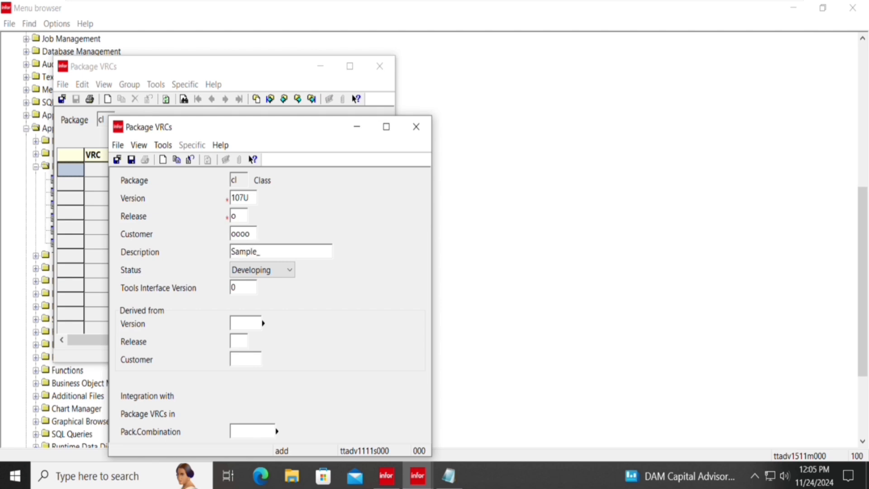
{"action": "type", "text": "VRC's"}
{"action": "key", "text": "ctrl+s"}
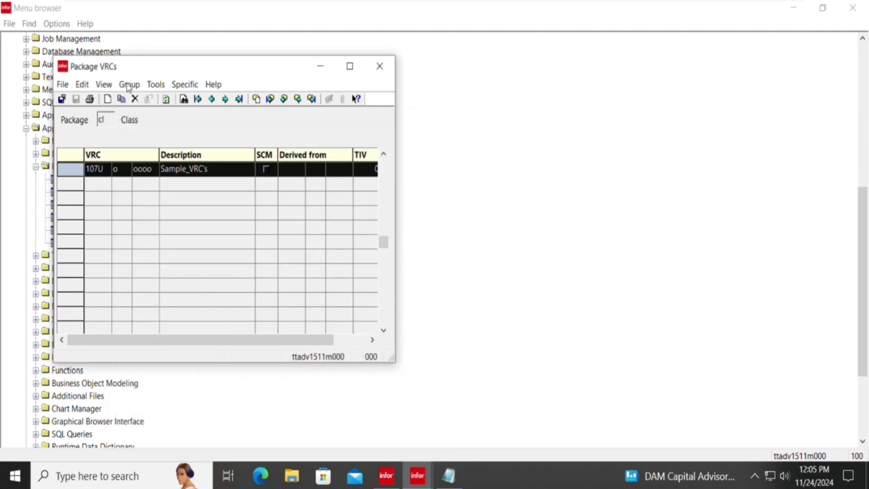
{"action": "key", "text": "Escape"}
Open Directories of Software Components and begin a new group for package po (Purchase Order Entry System).
{"action": "key", "text": "Down"}
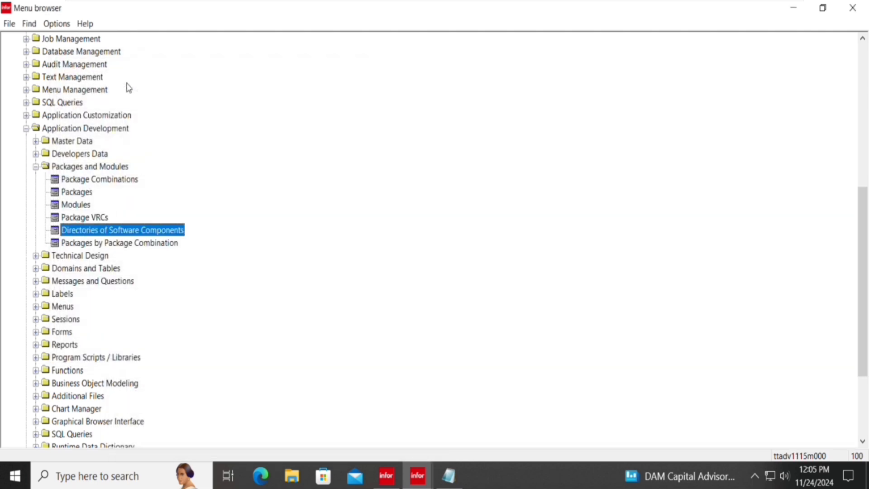
{"action": "key", "text": "Return"}
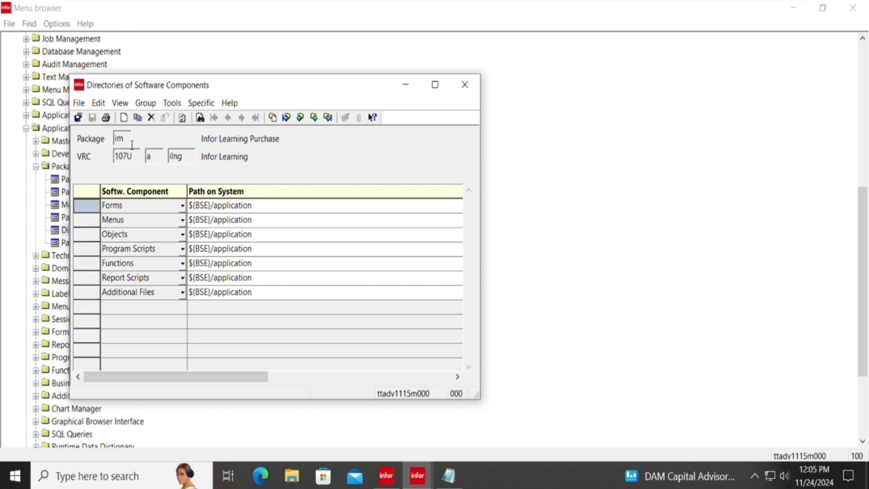
{"action": "left_click_drag", "start_coordinate": [129, 141], "coordinate": [107, 138]}
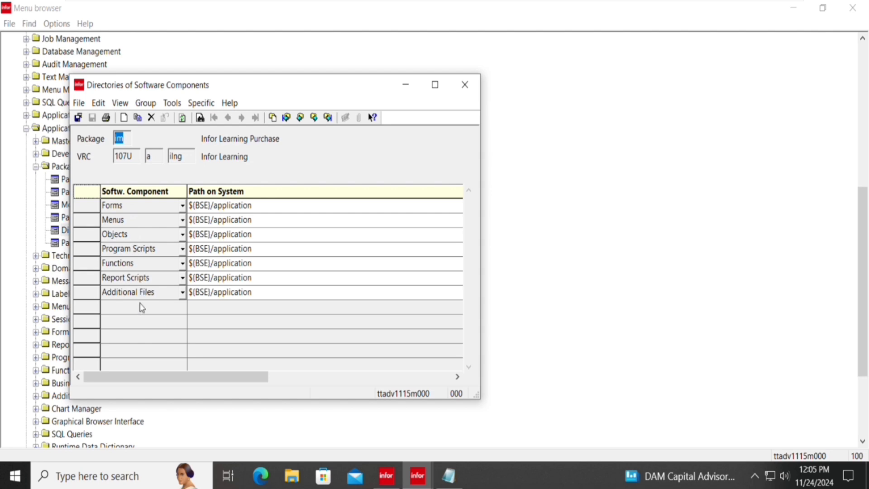
{"action": "left_click", "coordinate": [150, 104]}
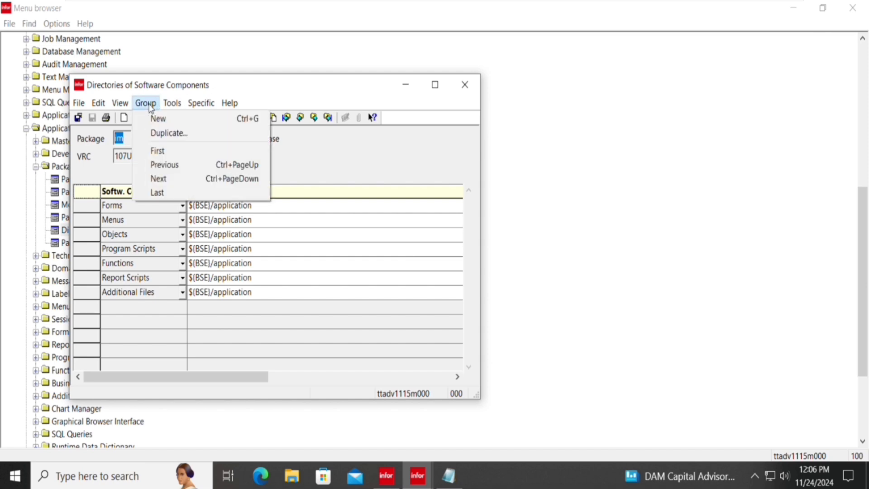
{"action": "left_click", "coordinate": [159, 119]}
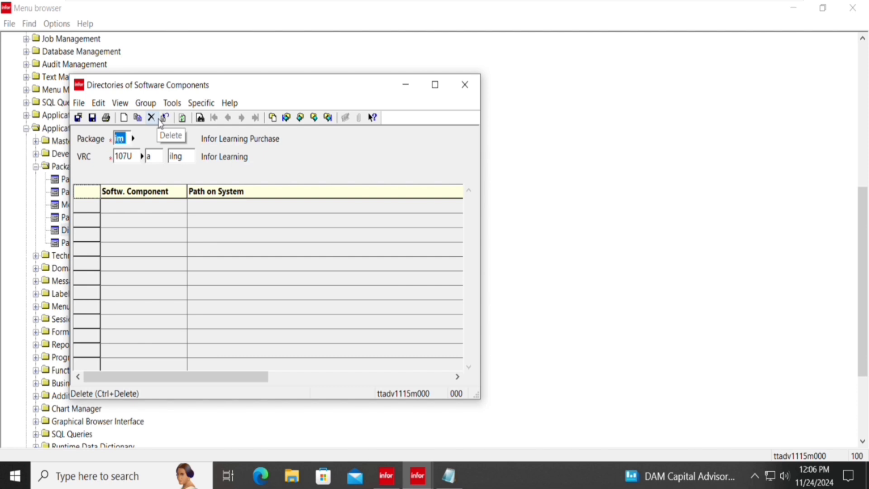
{"action": "type", "text": "po"}
{"action": "key", "text": "Tab"}
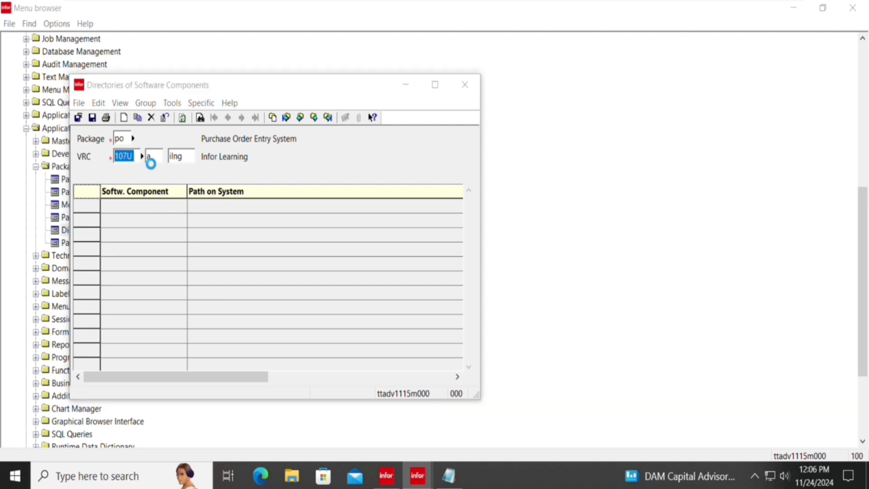
Choose VRC 107U 0 0000 (XY_Company) from the lookup for package po's directories.
{"action": "left_click", "coordinate": [143, 156]}
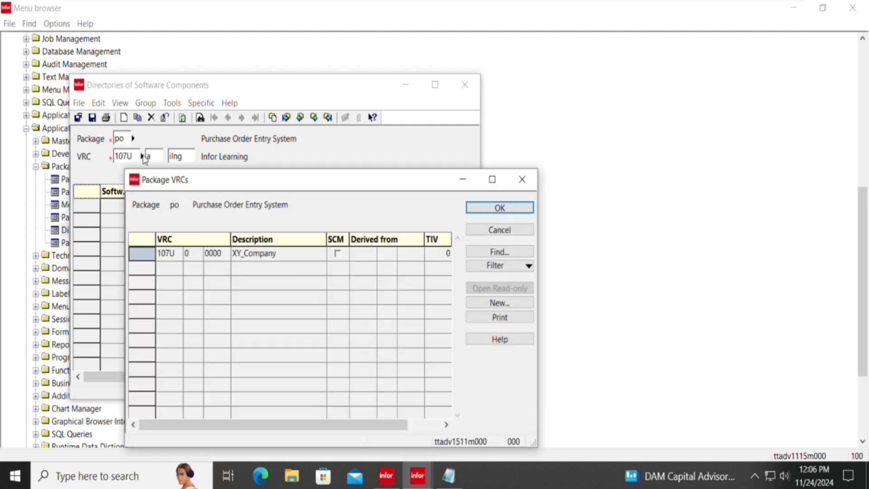
{"action": "left_click", "coordinate": [159, 258]}
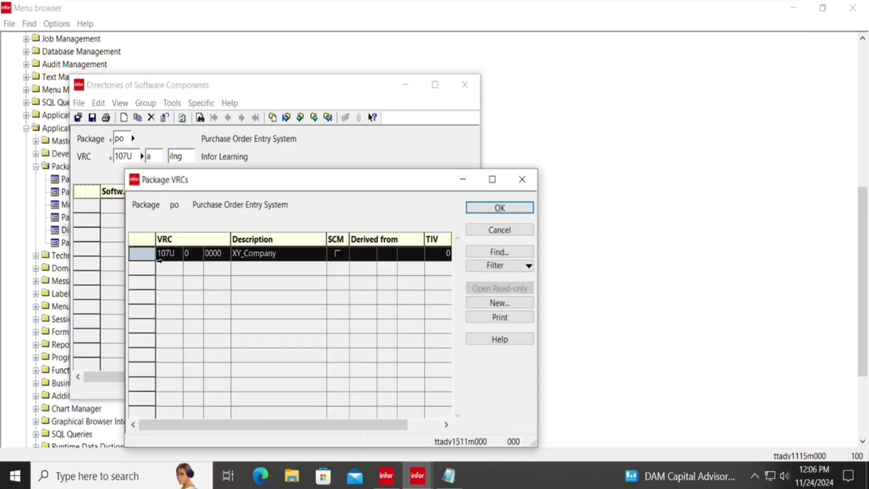
{"action": "double_click", "coordinate": [160, 259]}
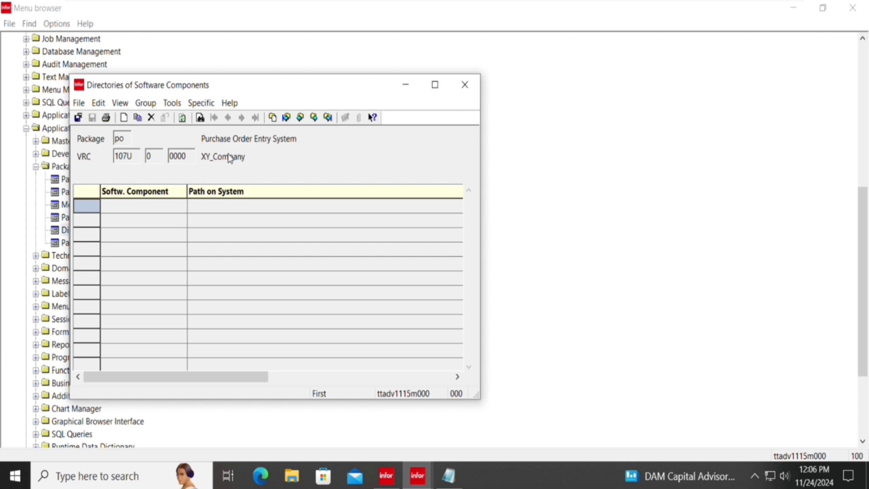
Start a new directory record with component Forms and the default path $(BSE)/application.
{"action": "key", "text": "ctrl+n"}
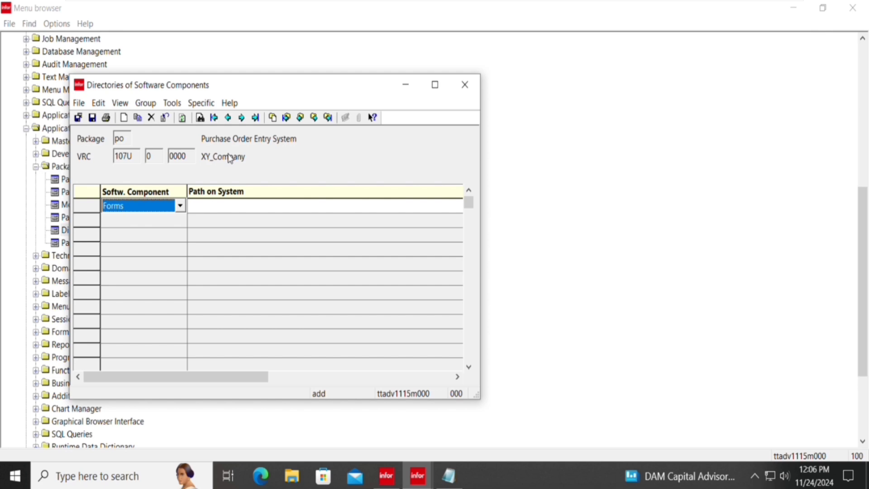
{"action": "key", "text": "Tab"}
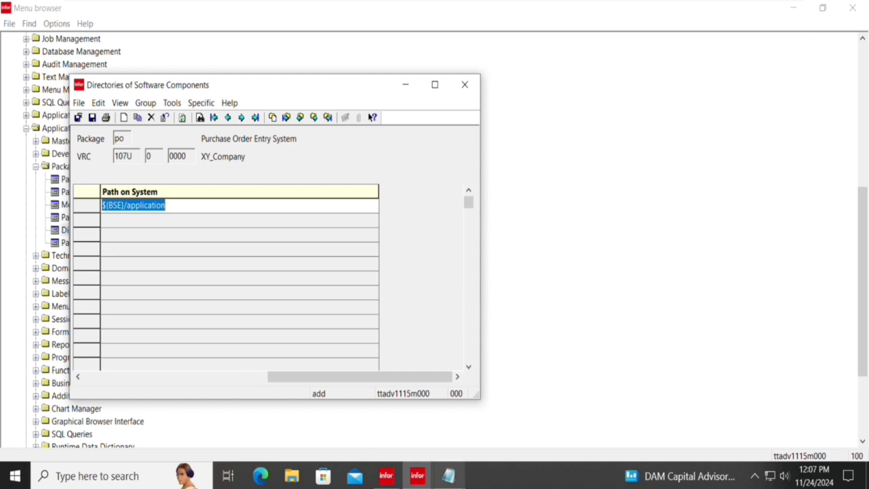
{"action": "mouse_move", "coordinate": [448, 475]}
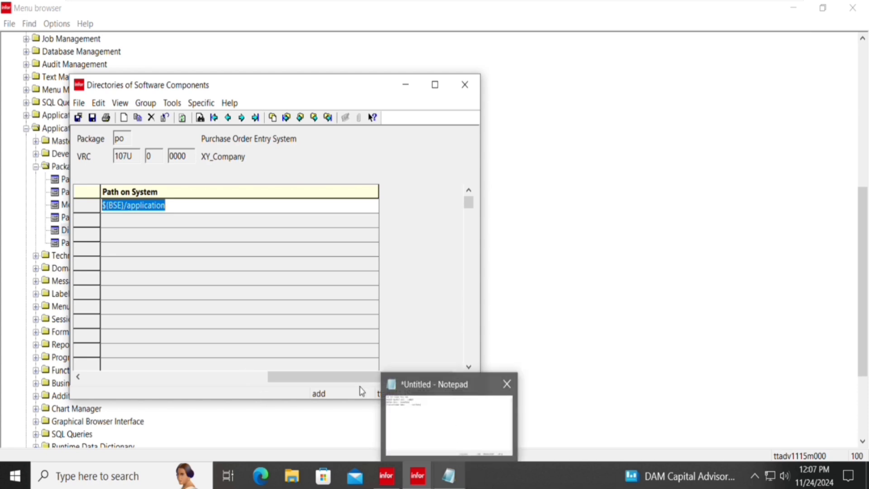
In Notepad, add the lines $, B, S and E below the existing notes.
{"action": "left_click", "coordinate": [460, 398]}
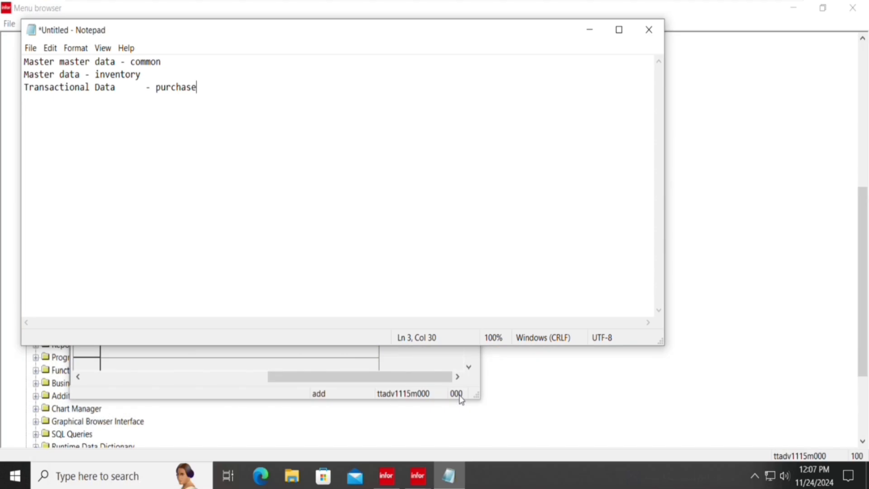
{"action": "type", "text": "$"}
{"action": "key", "text": "BackSpace"}
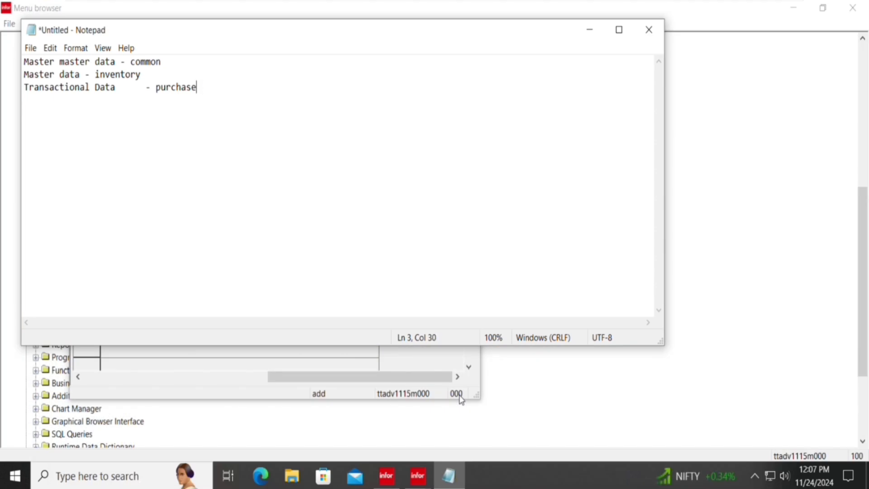
{"action": "key", "text": "Return"}
{"action": "type", "text": "$"}
{"action": "key", "text": "Return"}
{"action": "type", "text": "B"}
{"action": "key", "text": "Return"}
{"action": "type", "text": "S"}
{"action": "key", "text": "Return"}
{"action": "type", "text": "E"}
Return to the directories window and save the Forms entry, confirming creation of the po107U_0_0000 directory.
{"action": "left_click", "coordinate": [653, 428]}
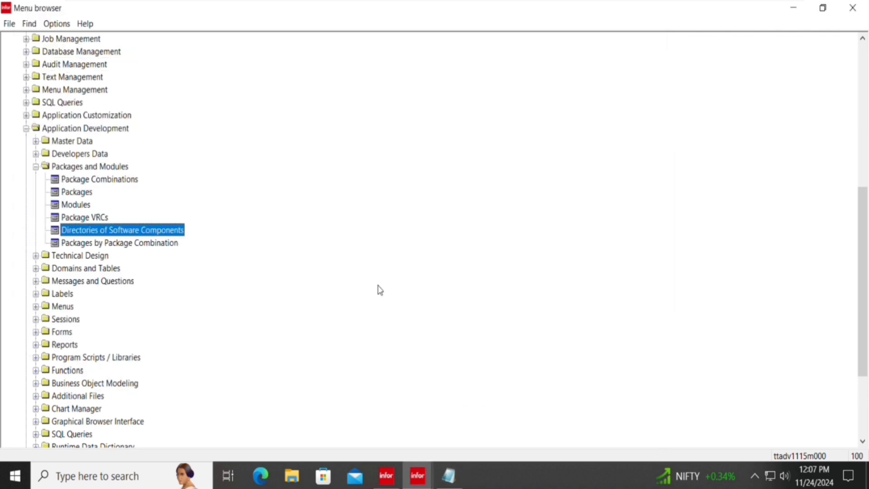
{"action": "left_click", "coordinate": [427, 473]}
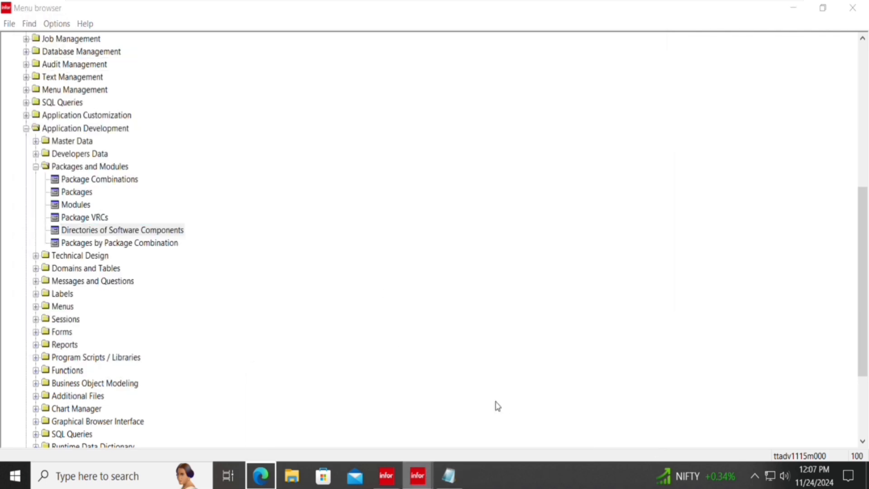
{"action": "right_click", "coordinate": [427, 479]}
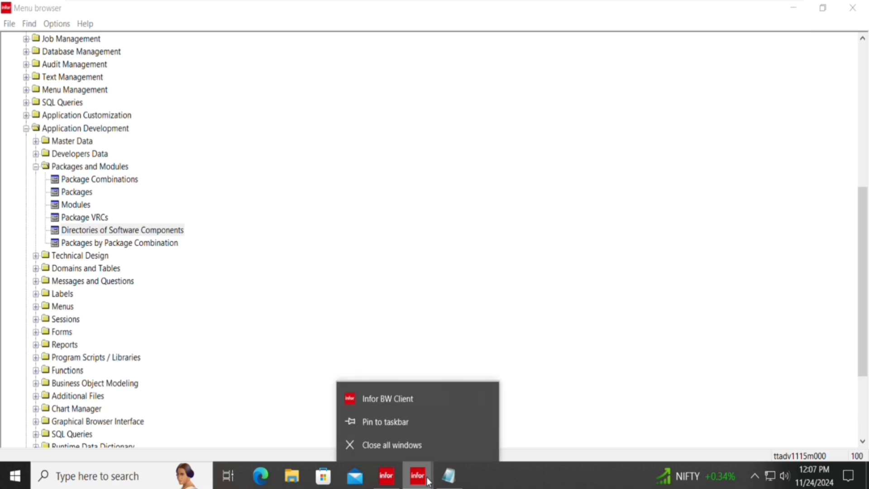
{"action": "left_click", "coordinate": [427, 478]}
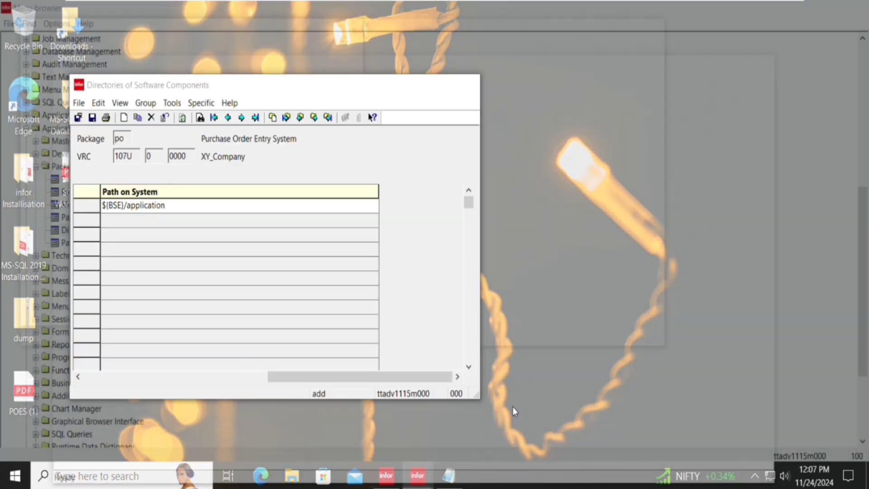
{"action": "left_click", "coordinate": [512, 407]}
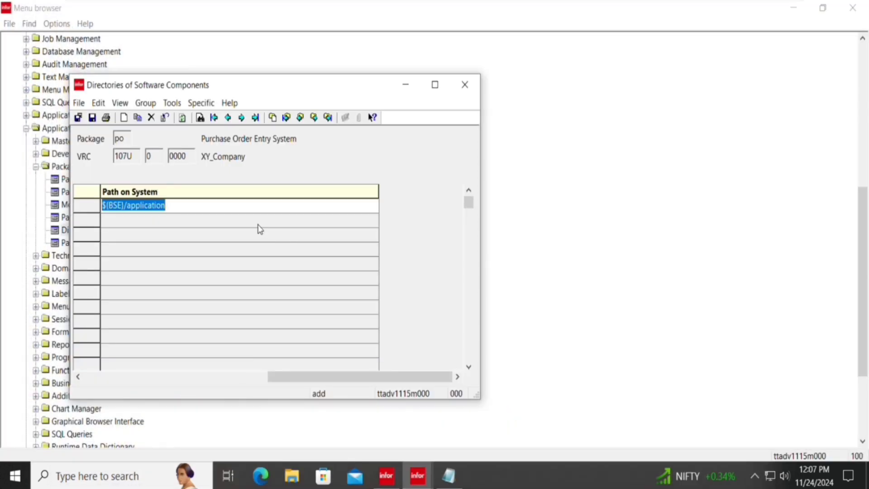
{"action": "key", "text": "Tab"}
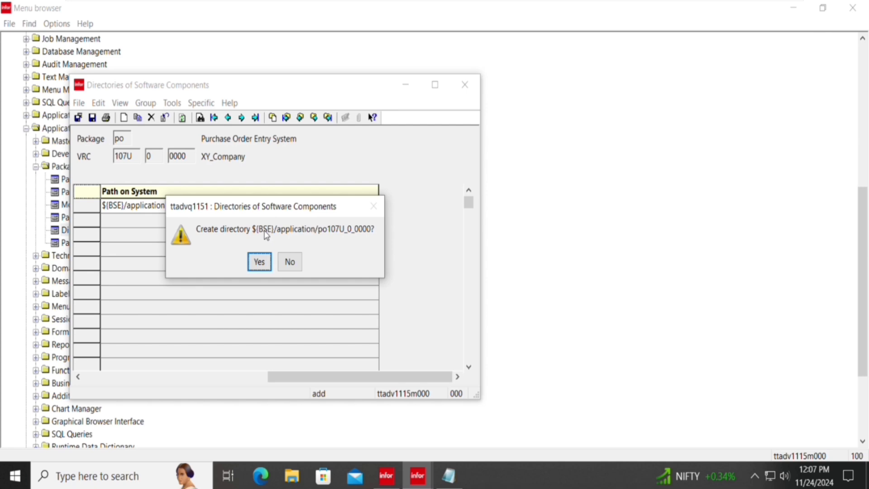
{"action": "key", "text": "Return"}
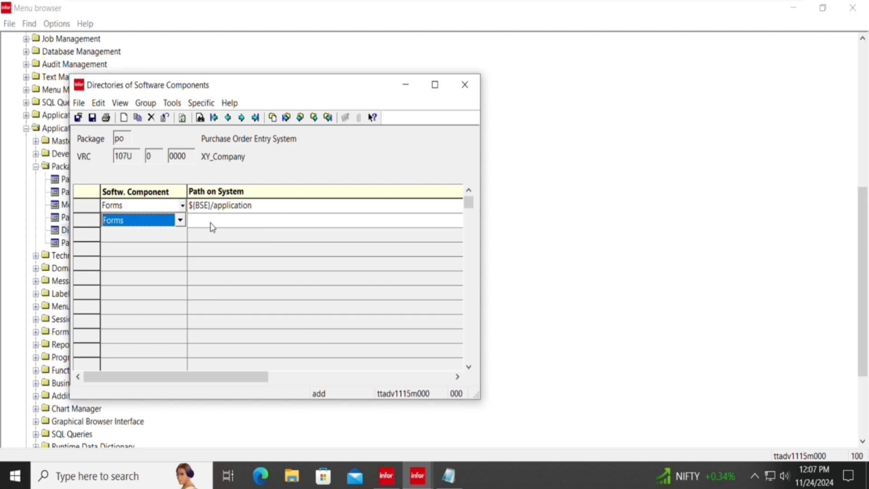
Expand the first notes into '$ - LINUX' and 'B bAAN'.
{"action": "left_click", "coordinate": [456, 475]}
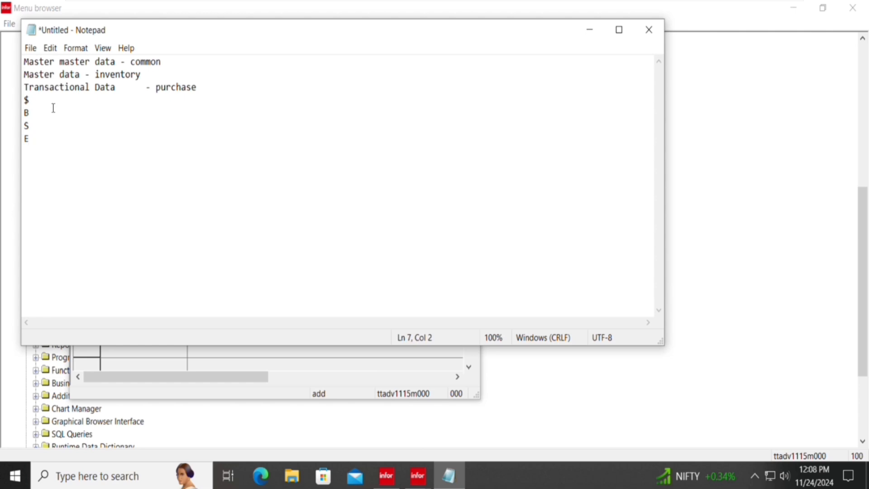
{"action": "key", "text": "Up"}
{"action": "key", "text": "Up"}
{"action": "key", "text": "Up"}
{"action": "type", "text": "- LINUX"}
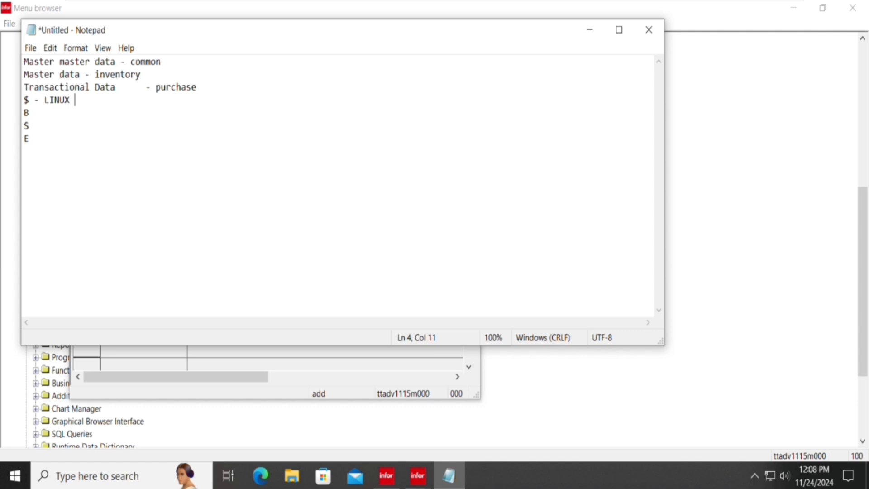
{"action": "left_click", "coordinate": [30, 112]}
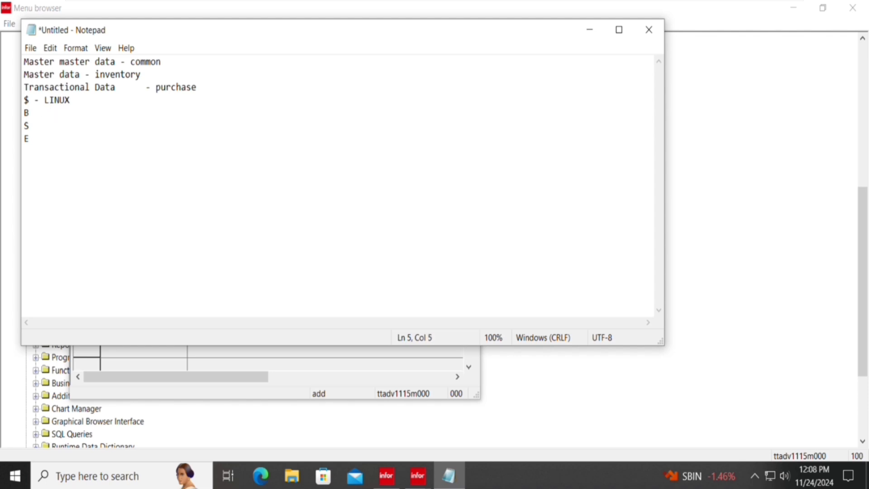
{"action": "type", "text": "bAA"}
{"action": "key", "text": "BackSpace"}
{"action": "type", "text": "AN"}
{"action": "key", "text": "Tab"}
{"action": "key", "text": "Return"}
{"action": "key", "text": "BackSpace"}
Complete 'S sHELL' and 'E Environment', then select the four explanation lines.
{"action": "key", "text": "BackSpace"}
{"action": "key", "text": "Down"}
{"action": "key", "text": "Tab"}
{"action": "type", "text": "sHELL"}
{"action": "key", "text": "Return"}
{"action": "key", "text": "BackSpace"}
{"action": "key", "text": "Down"}
{"action": "key", "text": "Tab"}
{"action": "type", "text": "E"}
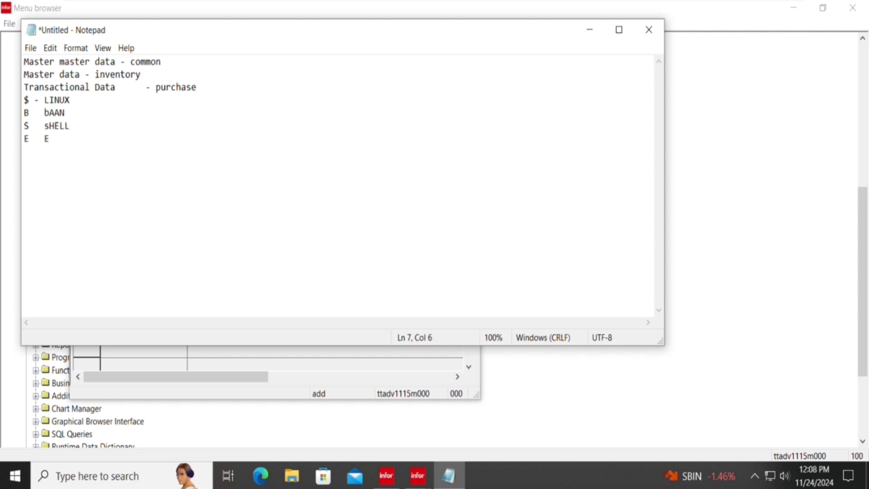
{"action": "type", "text": "nvio"}
{"action": "key", "text": "BackSpace"}
{"action": "type", "text": "ronment"}
{"action": "left_click_drag", "start_coordinate": [142, 152], "coordinate": [27, 100]}
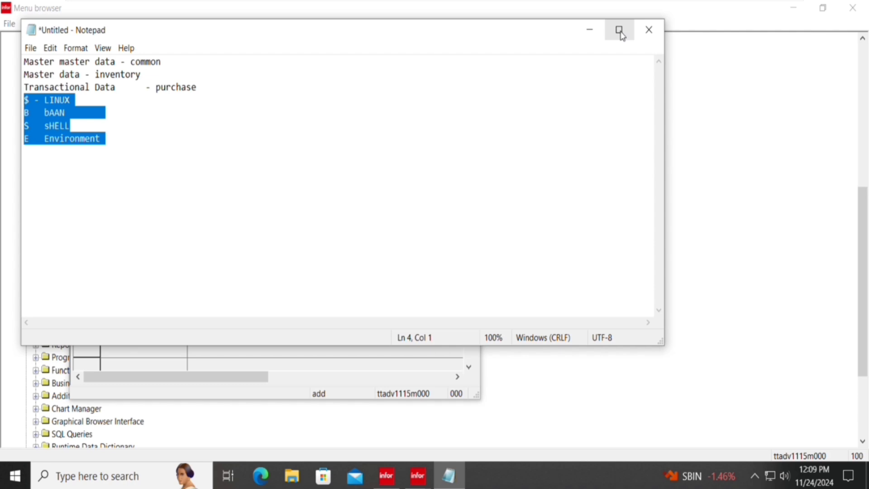
Add Menus, Objects and Program Scripts rows at the default path $(BSE)/application.
{"action": "left_click", "coordinate": [597, 34]}
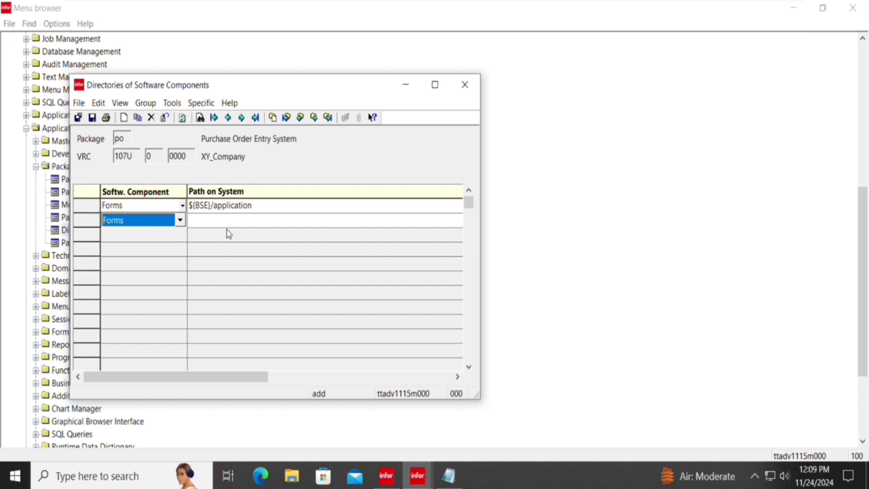
{"action": "key", "text": "Down"}
{"action": "key", "text": "Tab"}
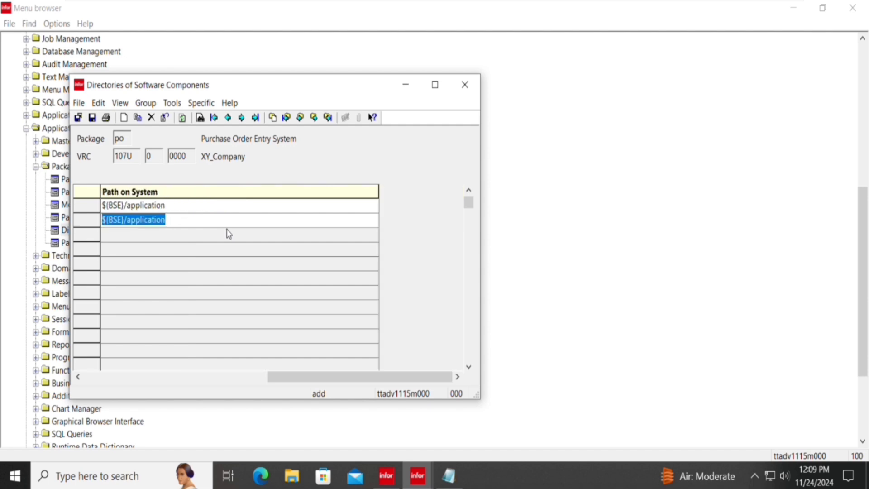
{"action": "key", "text": "Tab"}
{"action": "key", "text": "Down"}
{"action": "key", "text": "Down"}
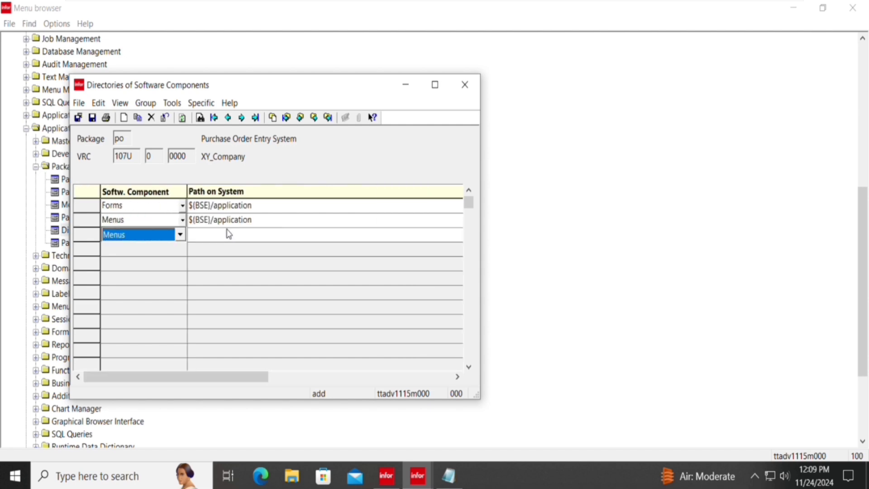
{"action": "key", "text": "Tab"}
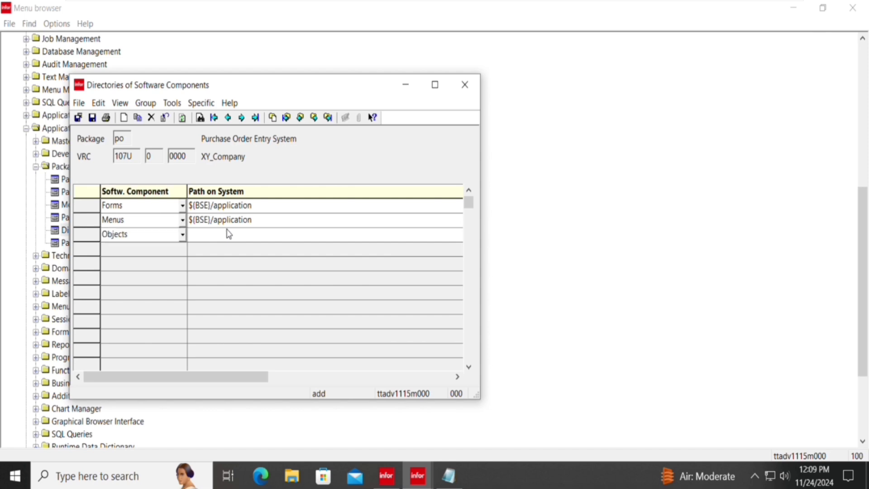
{"action": "key", "text": "Tab"}
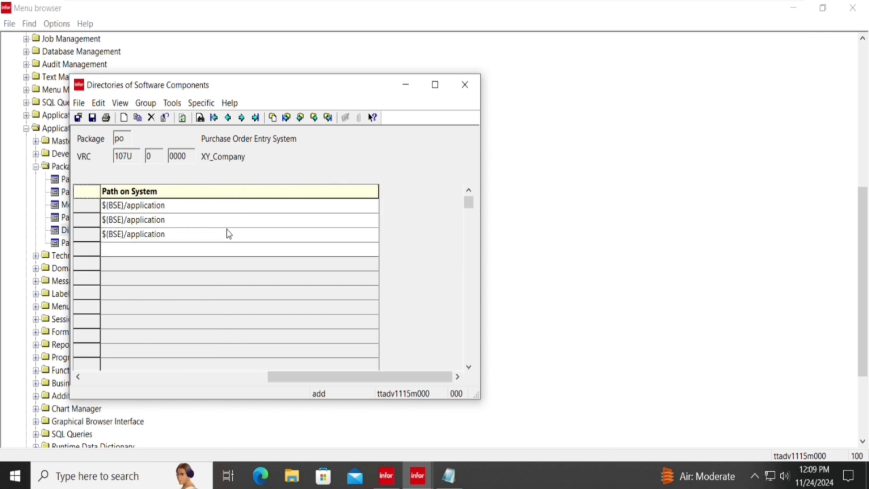
{"action": "key", "text": "Down"}
{"action": "key", "text": "Down"}
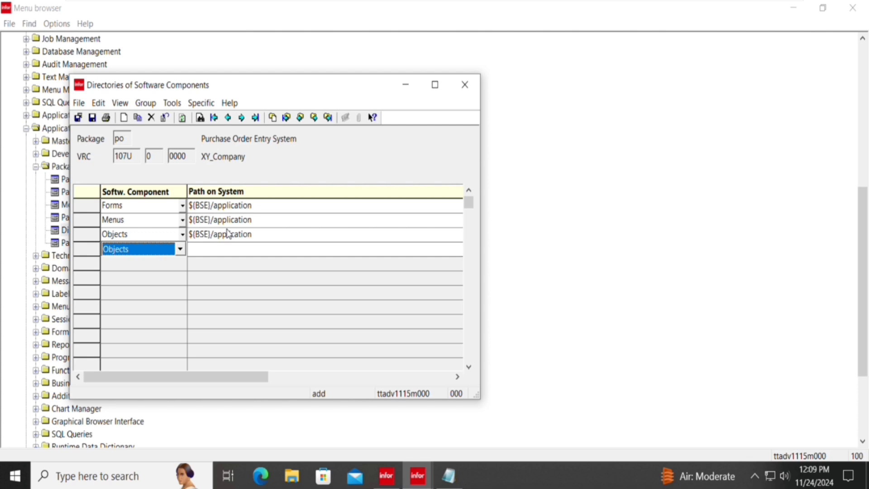
{"action": "key", "text": "Down"}
{"action": "key", "text": "Tab"}
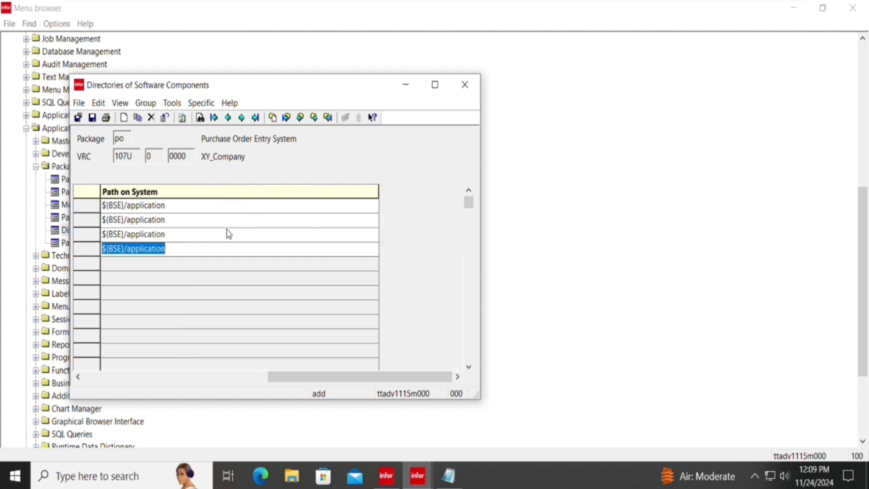
Add Functions, Report Scripts and Additional Files rows at $(BSE)/application, then begin another row.
{"action": "key", "text": "Tab"}
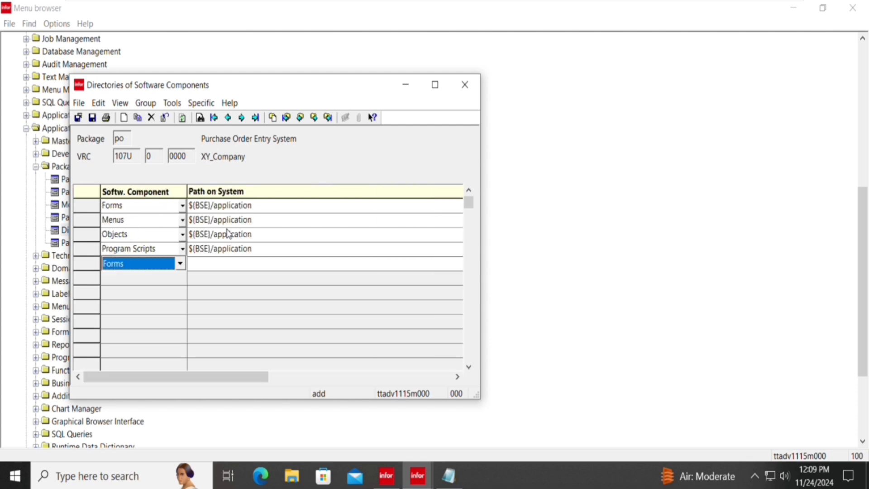
{"action": "key", "text": "Down"}
{"action": "key", "text": "Down"}
{"action": "key", "text": "Down"}
{"action": "key", "text": "Down"}
{"action": "key", "text": "Tab"}
{"action": "key", "text": "Tab"}
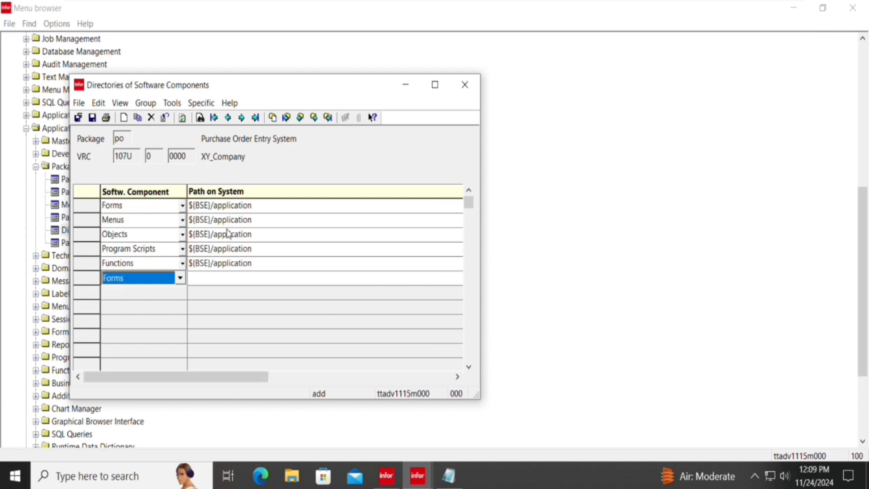
{"action": "key", "text": "Down"}
{"action": "key", "text": "Down"}
{"action": "key", "text": "Down"}
{"action": "key", "text": "Down"}
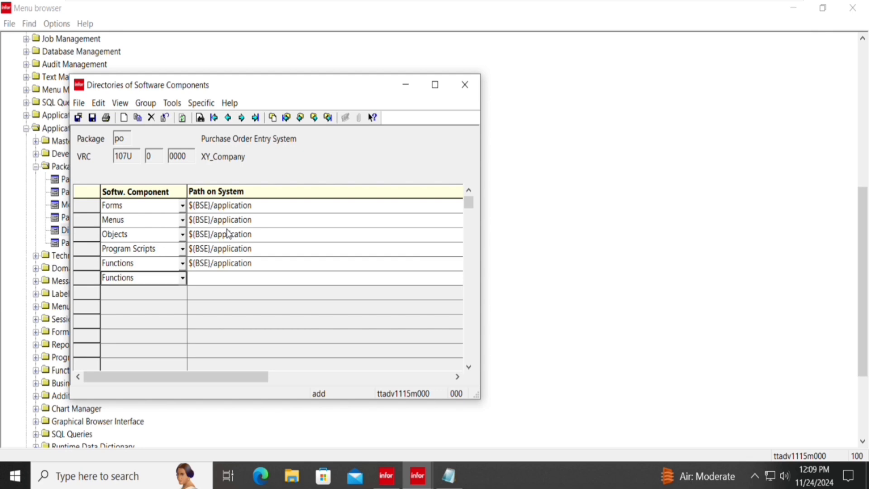
{"action": "key", "text": "Down"}
{"action": "key", "text": "Tab"}
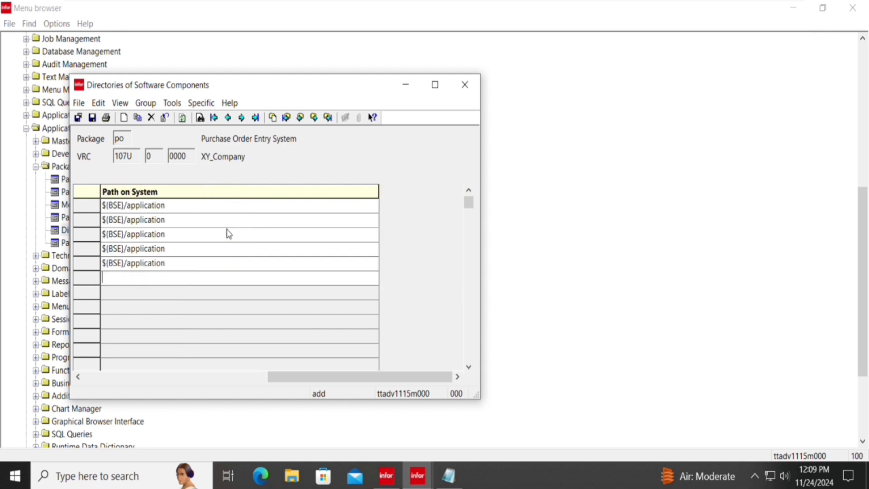
{"action": "key", "text": "Tab"}
{"action": "key", "text": "Down"}
{"action": "key", "text": "Down"}
{"action": "key", "text": "Down"}
{"action": "key", "text": "Down"}
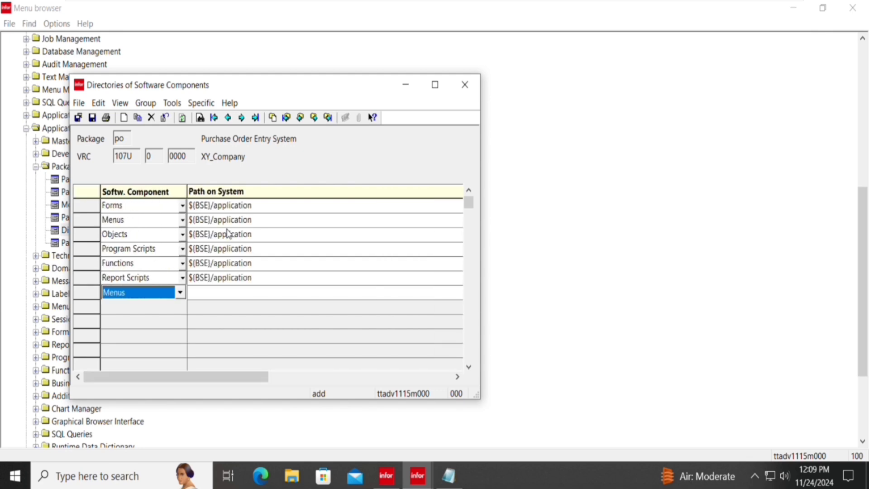
{"action": "key", "text": "Down"}
{"action": "key", "text": "Down"}
{"action": "key", "text": "Tab"}
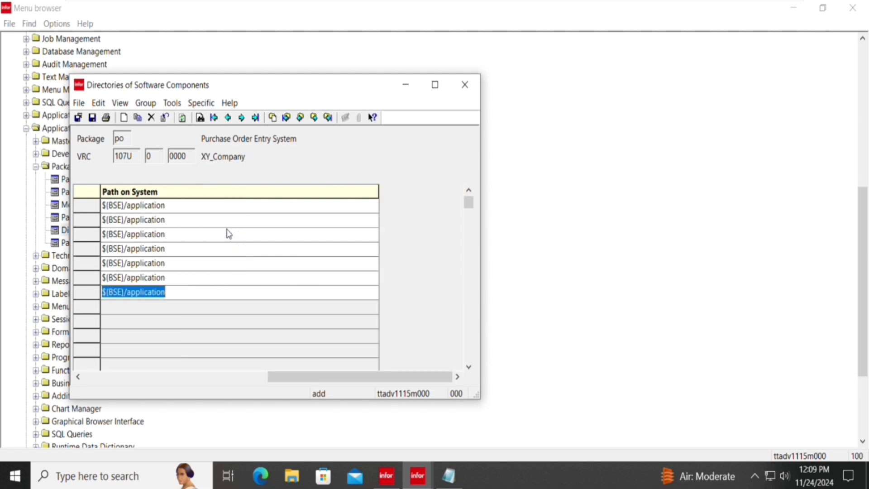
{"action": "key", "text": "Tab"}
{"action": "key", "text": "Down"}
{"action": "key", "text": "Down"}
{"action": "key", "text": "Down"}
{"action": "key", "text": "Down"}
{"action": "key", "text": "Down"}
{"action": "key", "text": "Down"}
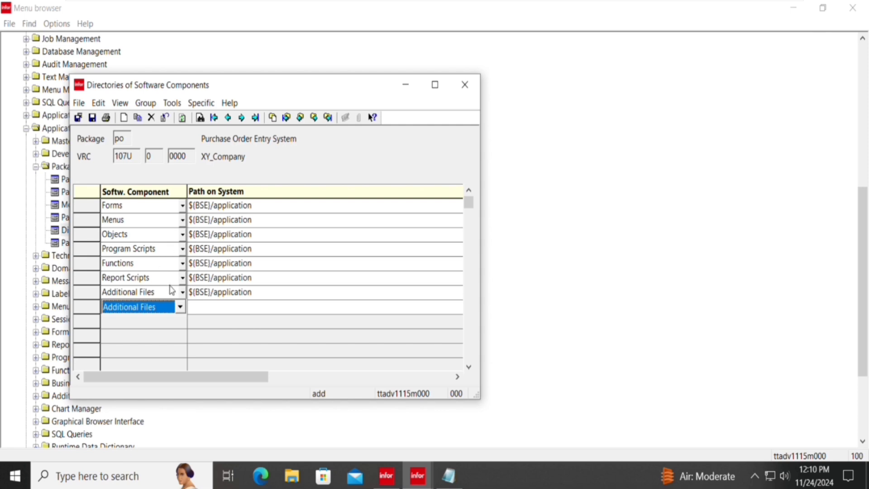
Abandon the incomplete extra Forms row after the 'Record already exists' and missing-path warnings.
{"action": "left_click", "coordinate": [92, 118]}
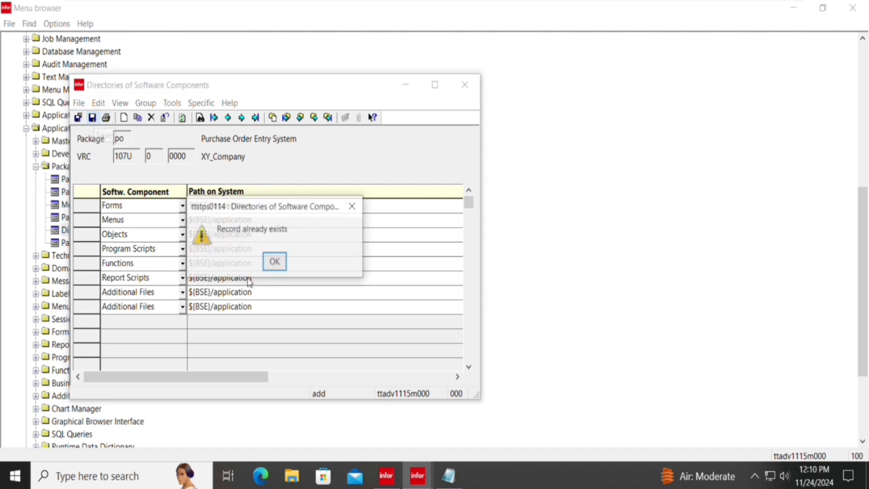
{"action": "left_click", "coordinate": [275, 262]}
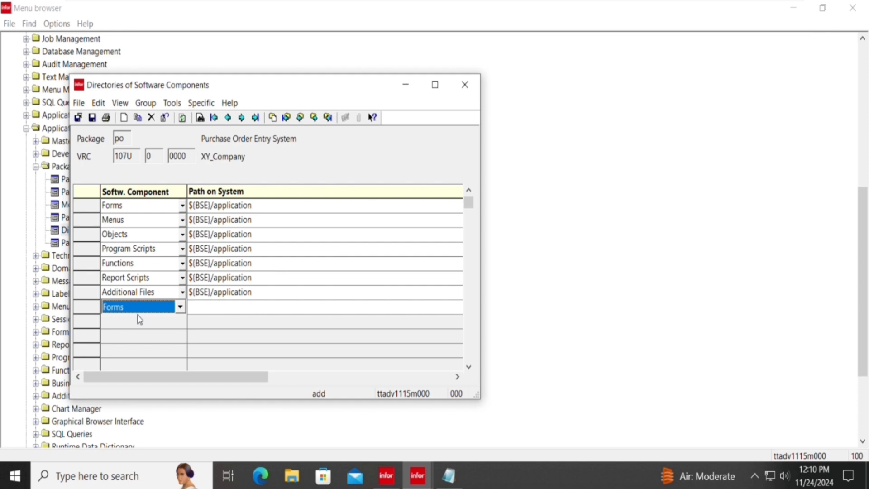
{"action": "key", "text": "Escape"}
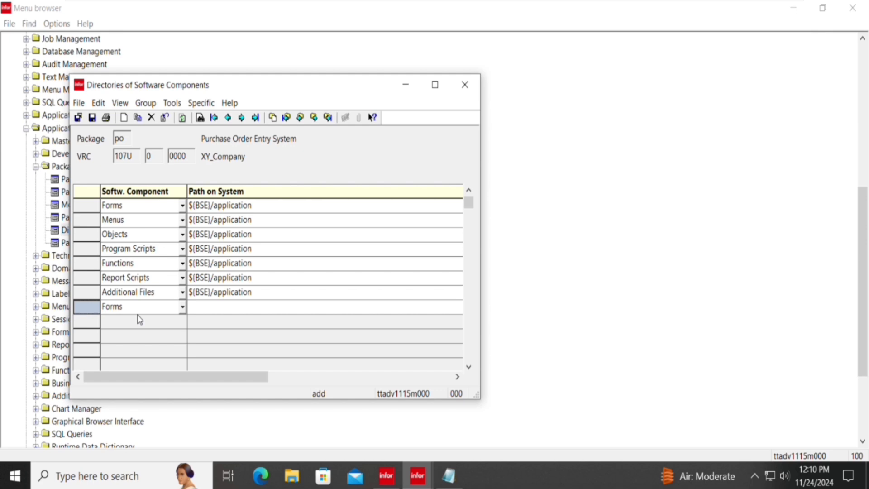
{"action": "left_click", "coordinate": [95, 121]}
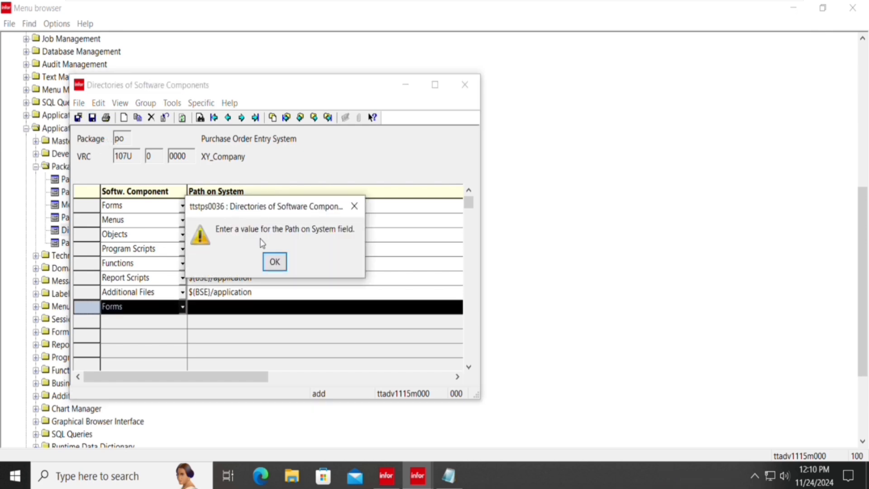
{"action": "key", "text": "Return"}
{"action": "key", "text": "Return"}
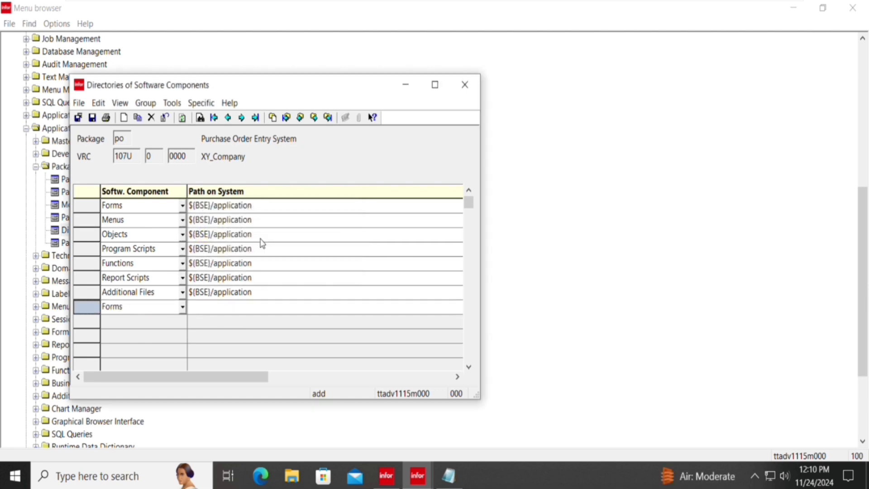
{"action": "left_click", "coordinate": [261, 239]}
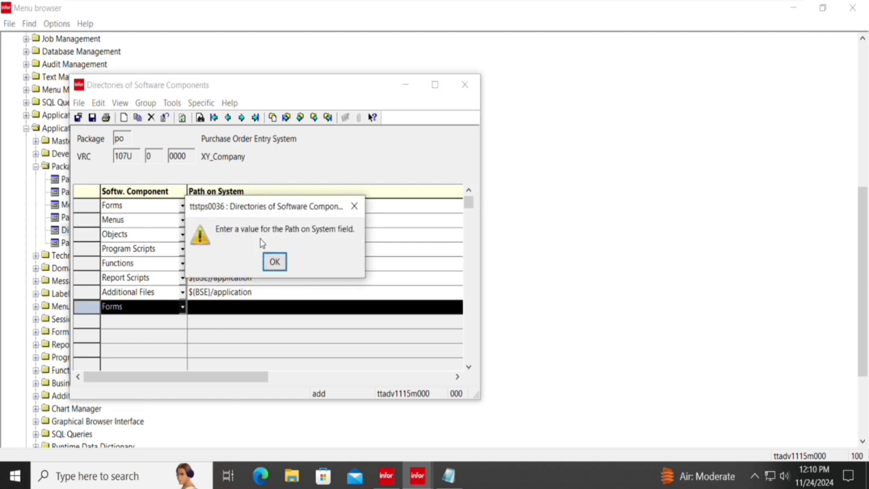
{"action": "key", "text": "Return"}
{"action": "key", "text": "Tab"}
{"action": "key", "text": "Return"}
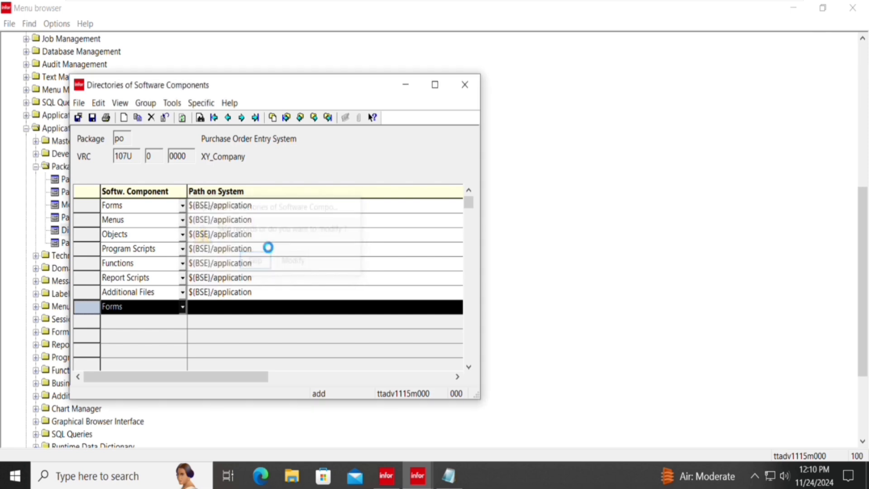
{"action": "key", "text": "Return"}
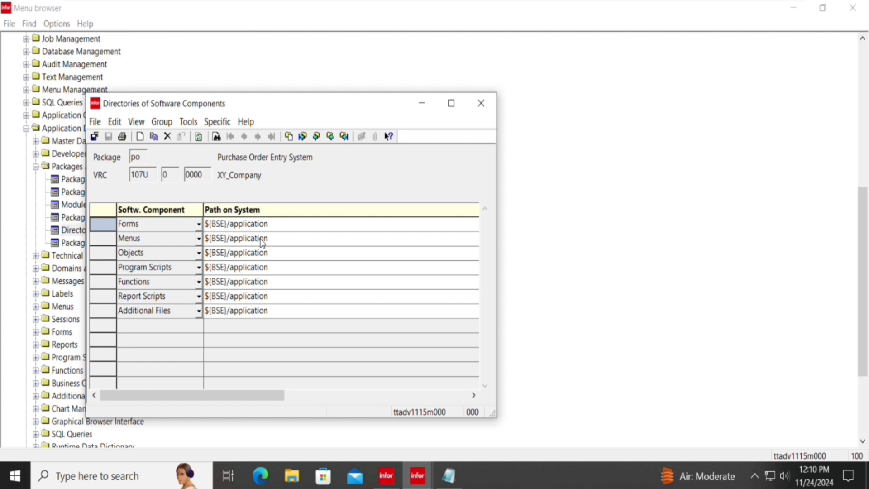
Step through the remaining po 107U records from Menus down to Report Scripts.
{"action": "left_click", "coordinate": [262, 242]}
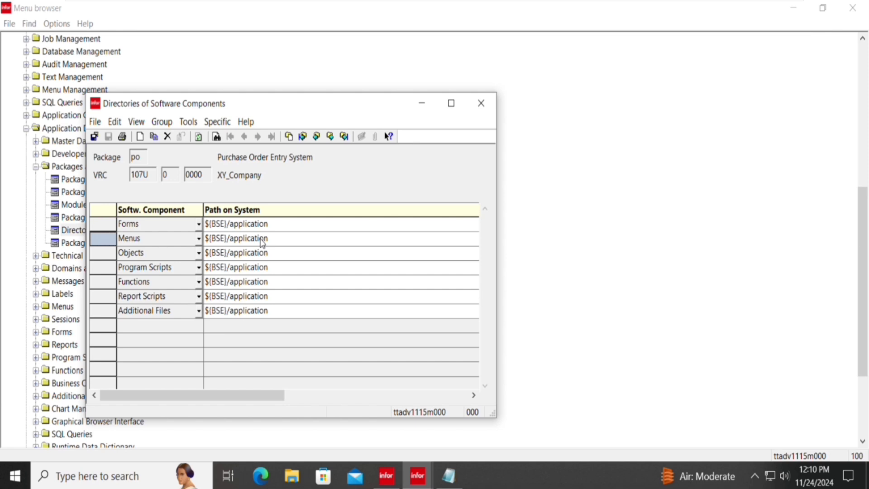
{"action": "key", "text": "Down"}
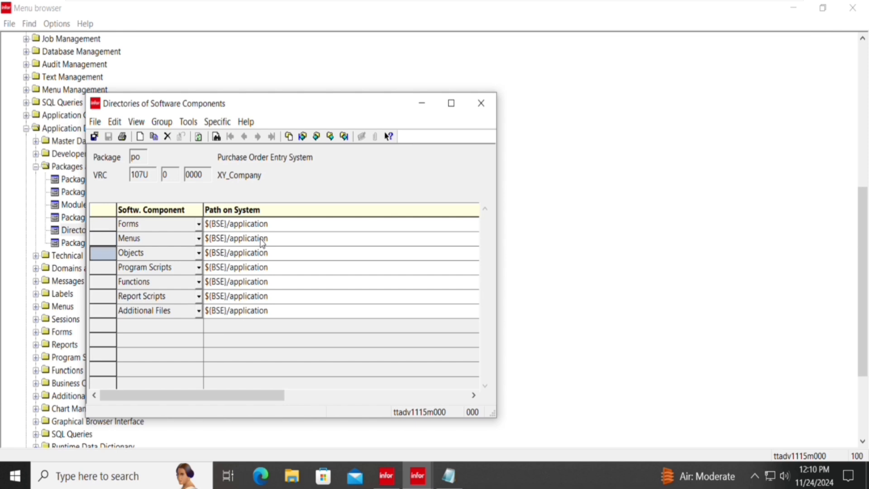
{"action": "key", "text": "Down"}
{"action": "key", "text": "Down"}
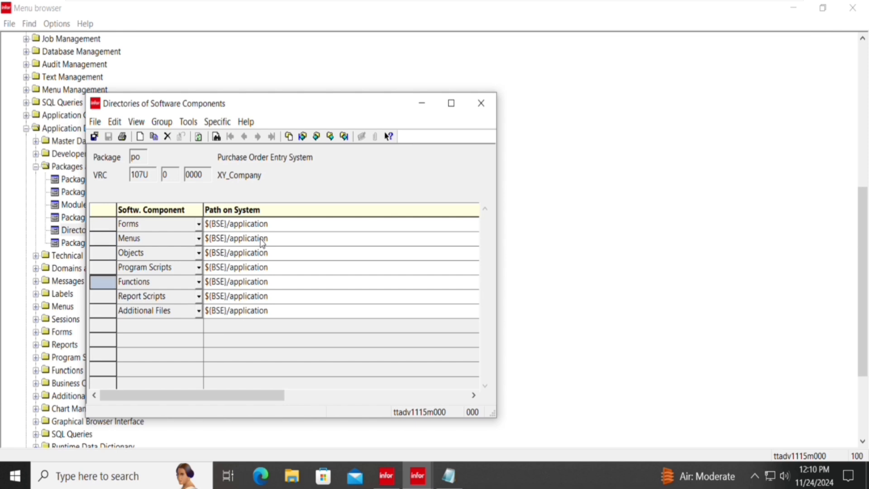
{"action": "key", "text": "Down"}
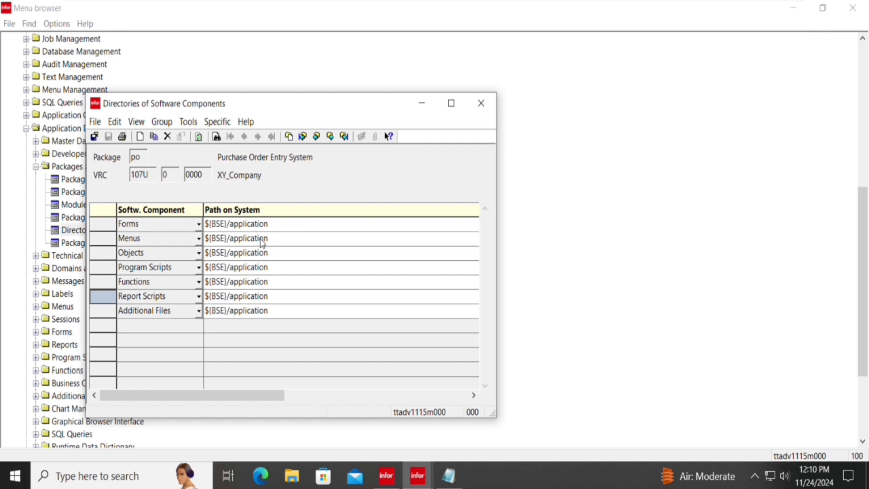
{"action": "key", "text": "Down"}
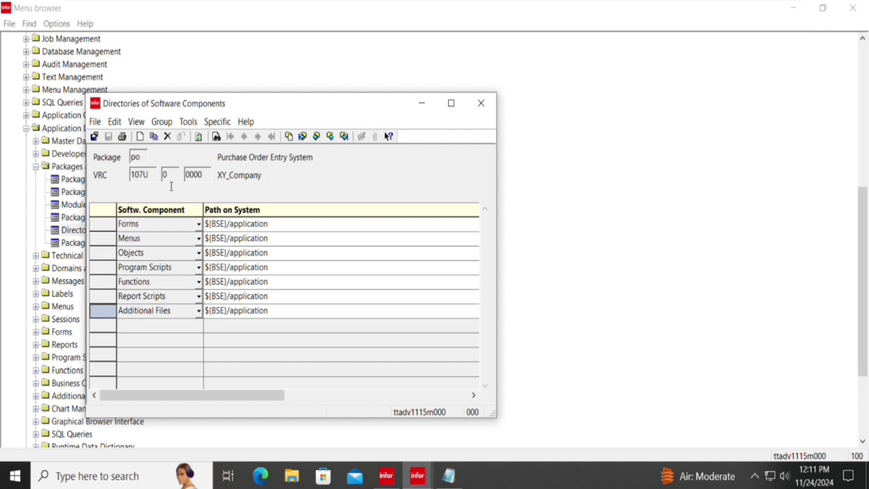
Start Group > Duplicate with Forms as the first and Additional Files as the last record.
{"action": "left_click", "coordinate": [164, 123]}
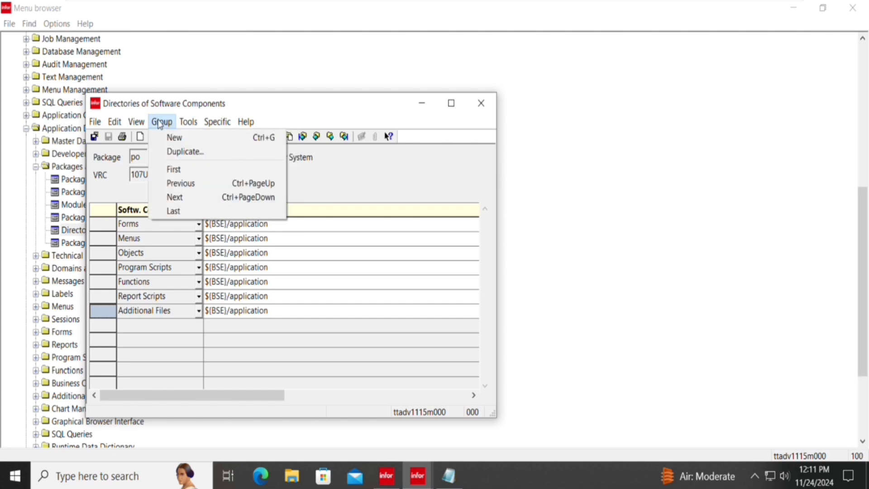
{"action": "left_click", "coordinate": [174, 155]}
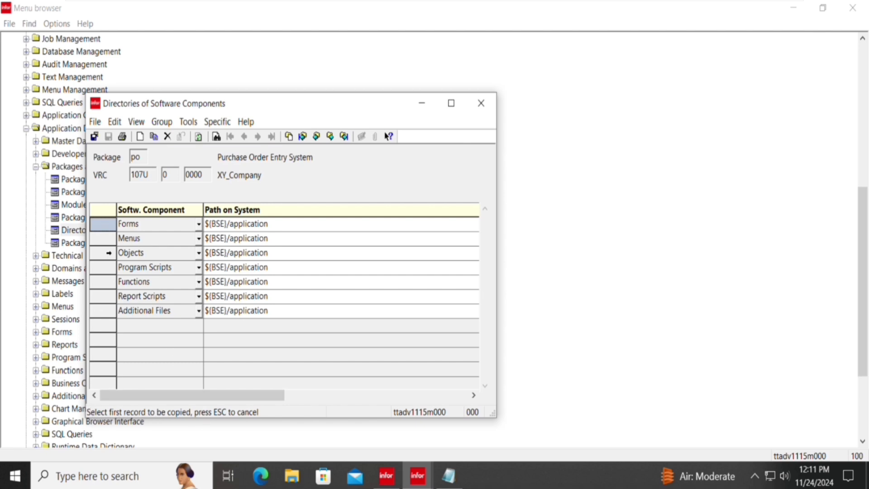
{"action": "left_click", "coordinate": [113, 235]}
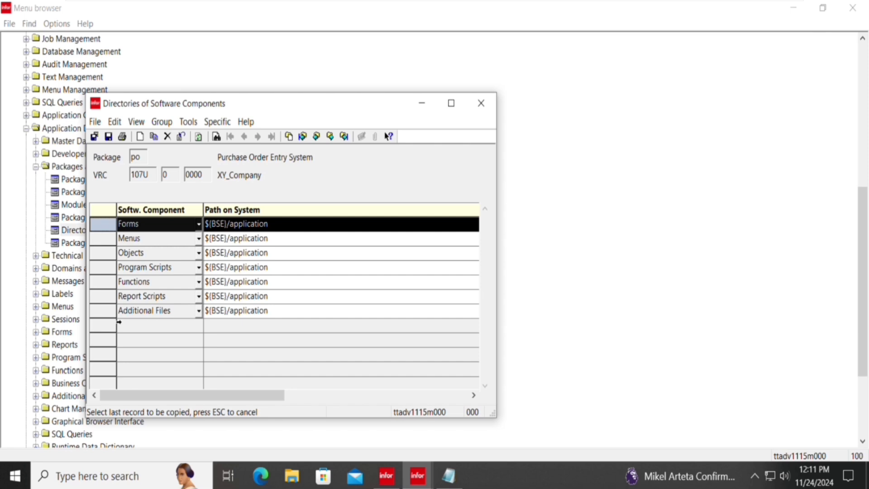
{"action": "left_click", "coordinate": [119, 322]}
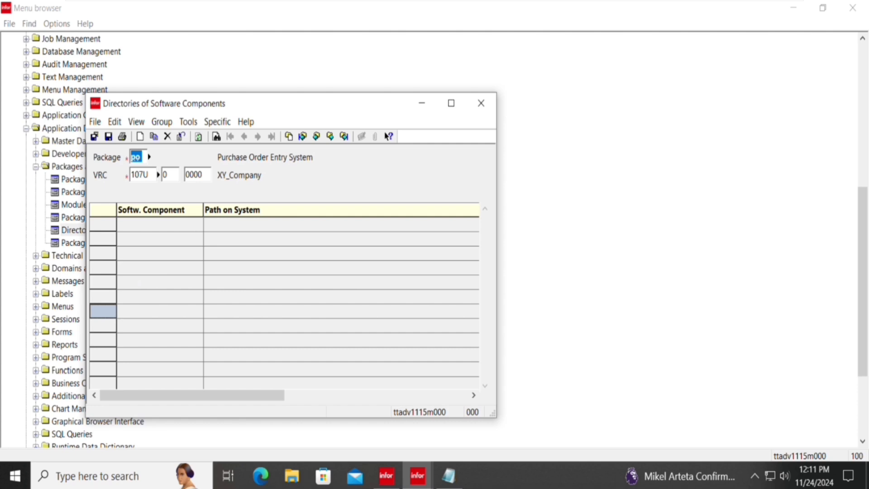
Set the copy target to package cl, VRC 107U, and confirm copying Forms through Additional Files.
{"action": "type", "text": "cl"}
{"action": "key", "text": "Tab"}
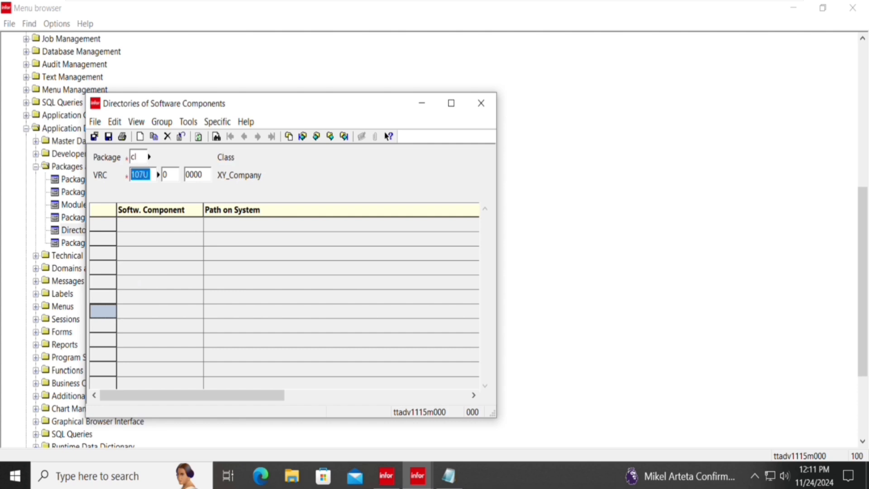
{"action": "key", "text": "ctrl+b"}
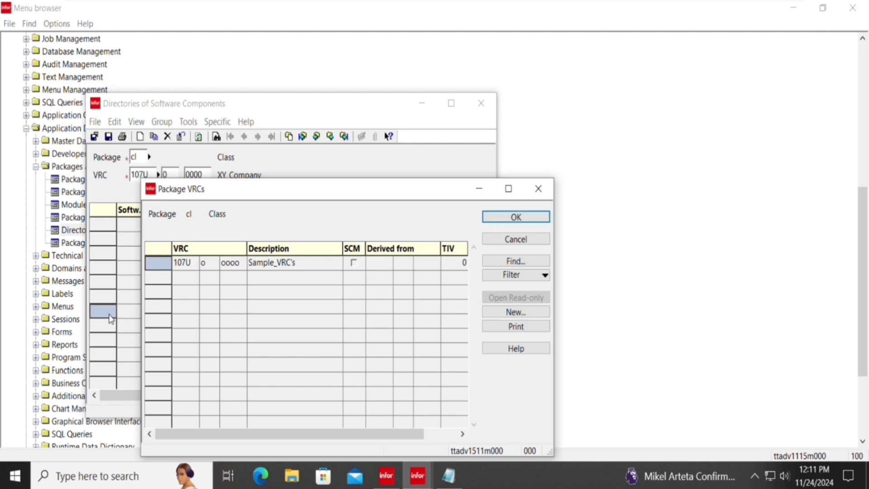
{"action": "key", "text": "Return"}
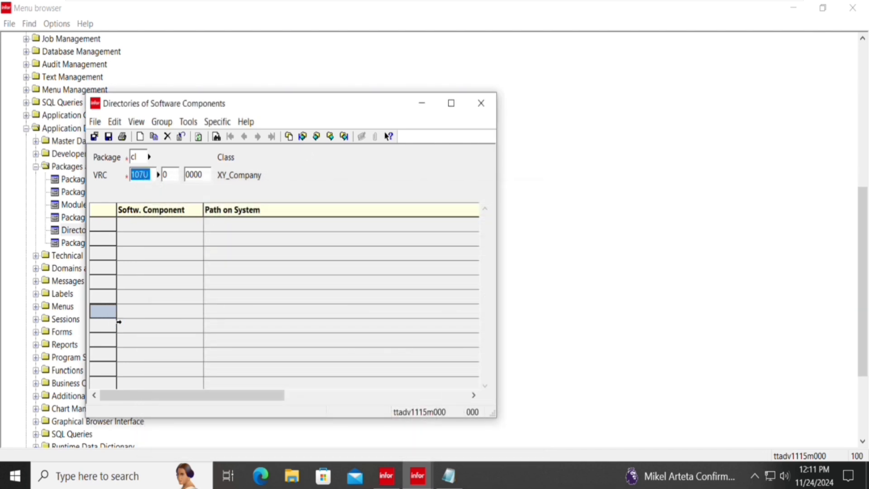
{"action": "key", "text": "Tab"}
{"action": "key", "text": "Tab"}
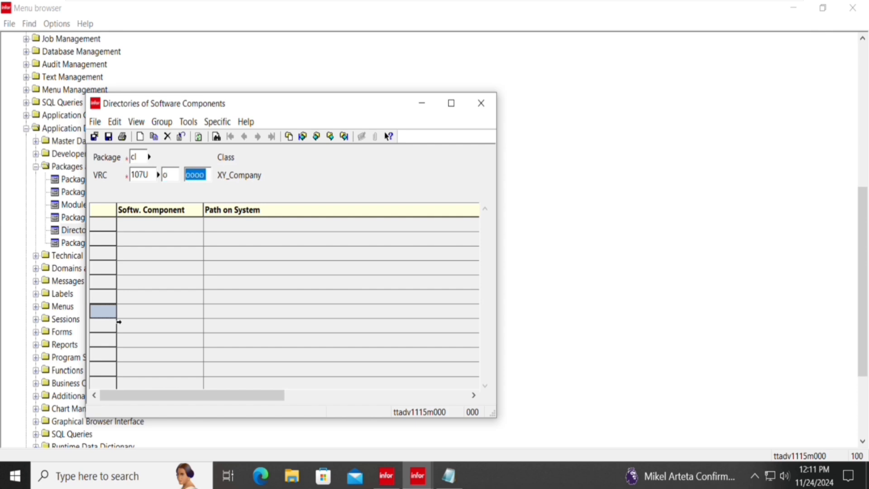
{"action": "key", "text": "Tab"}
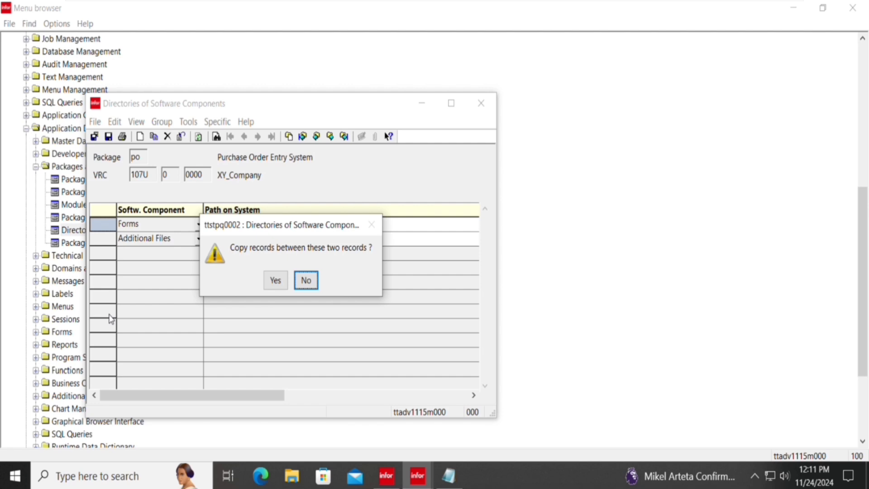
{"action": "key", "text": "Left"}
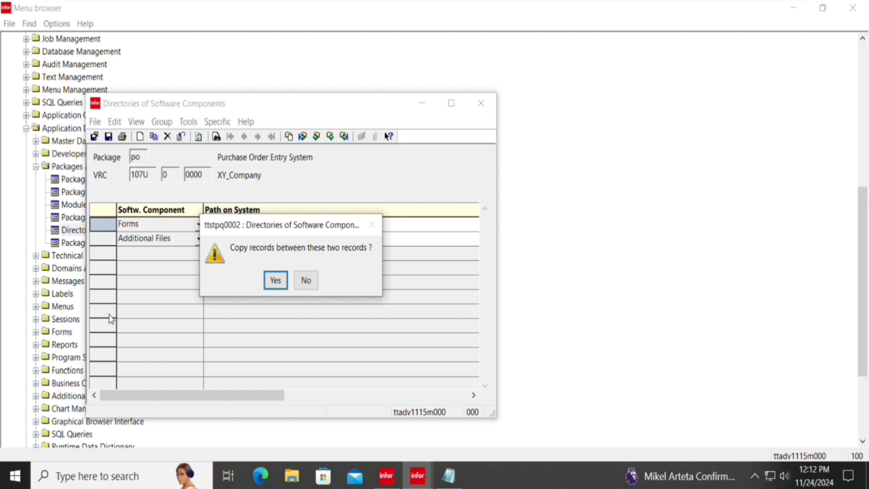
{"action": "key", "text": "Return"}
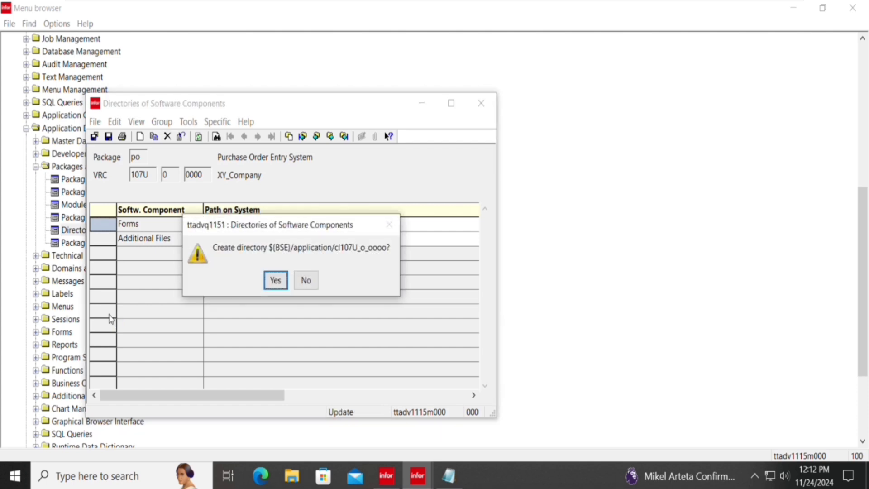
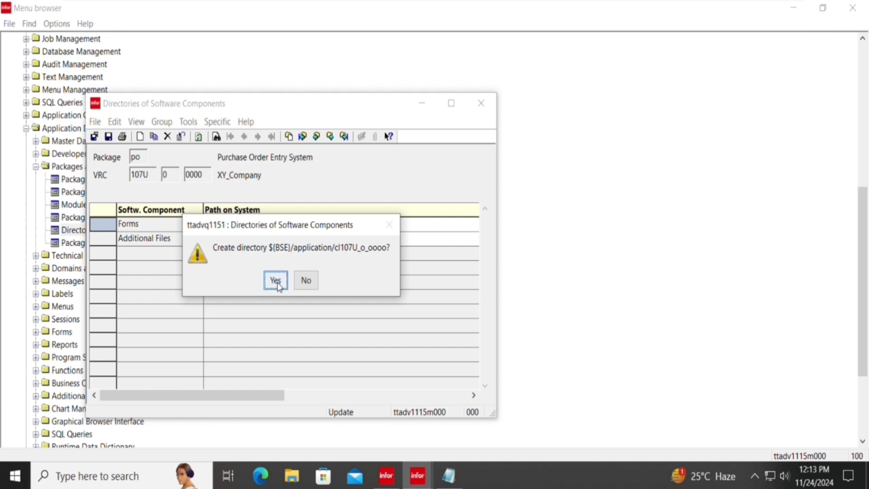
Confirm creating the seven cl 107U directory records and close the Directories of Software Components window.
{"action": "left_click", "coordinate": [275, 279]}
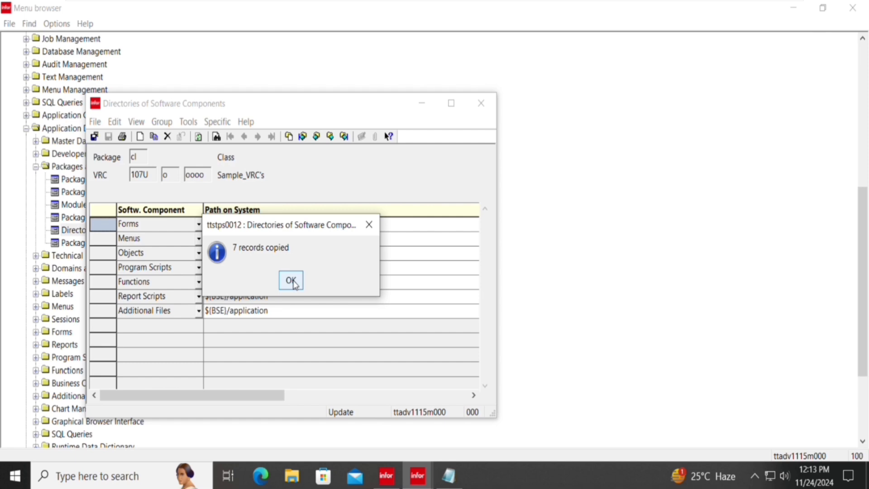
{"action": "left_click", "coordinate": [291, 282]}
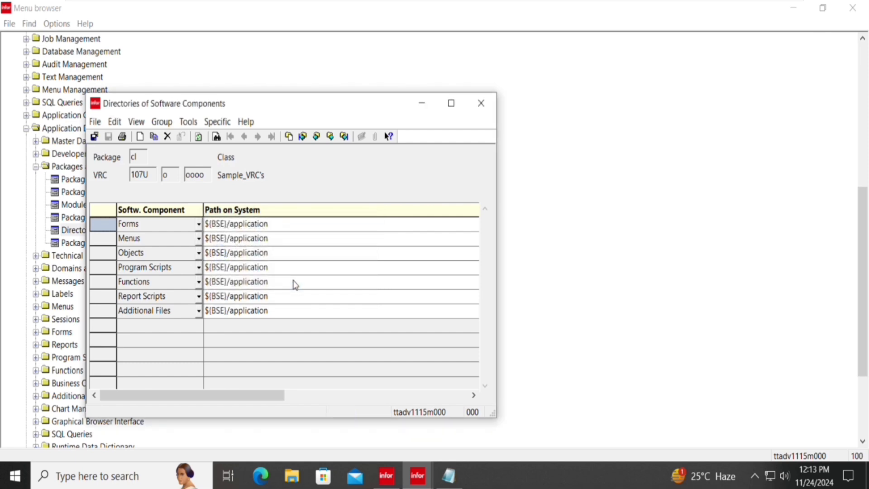
{"action": "key", "text": "Escape"}
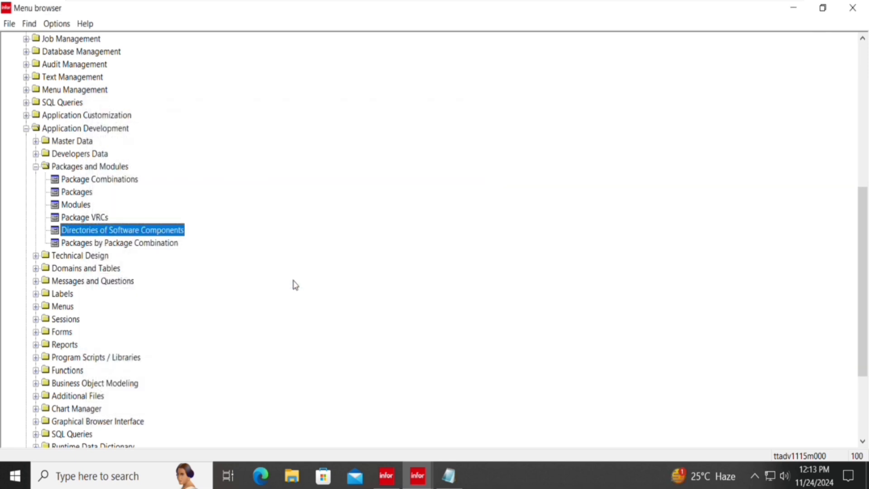
Open Packages by Package Combination for 1070000, browse its 107U packages, and start a new package line.
{"action": "key", "text": "Down"}
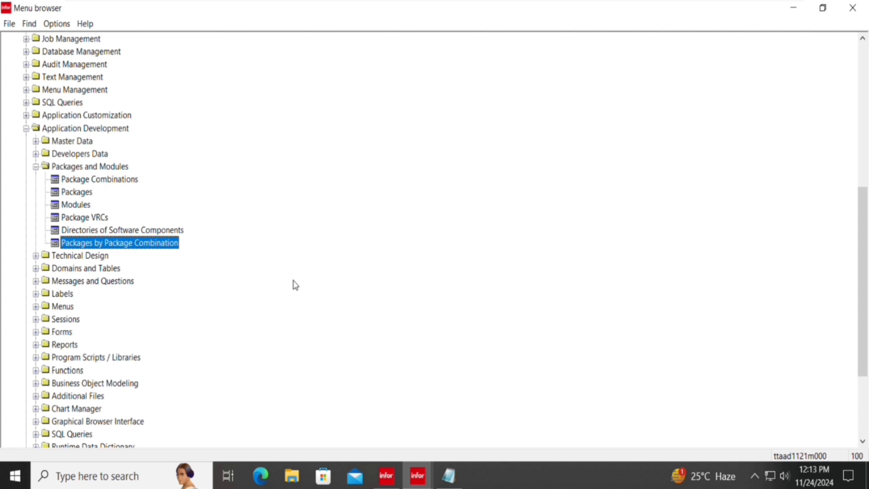
{"action": "key", "text": "Return"}
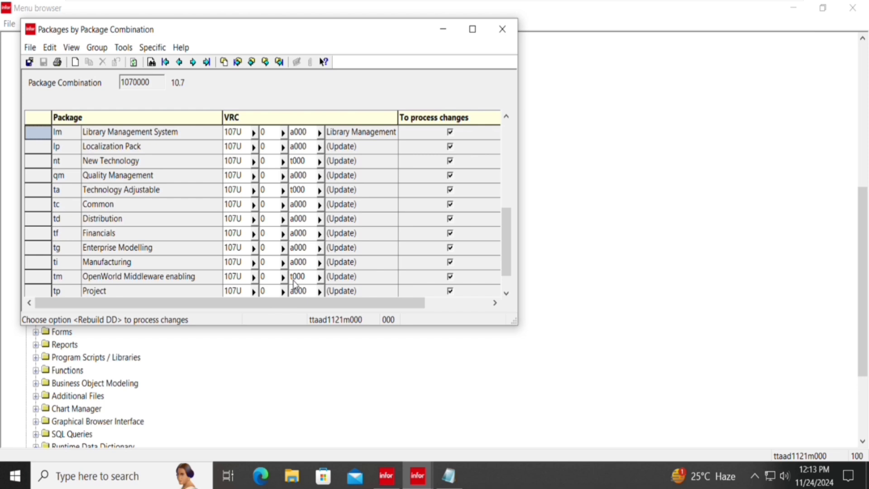
{"action": "key", "text": "ctrl+End"}
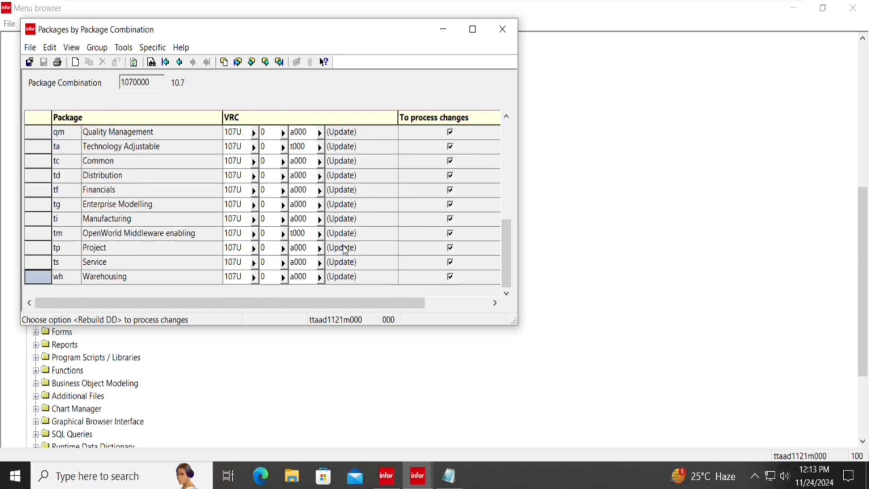
{"action": "key", "text": "ctrl+Home"}
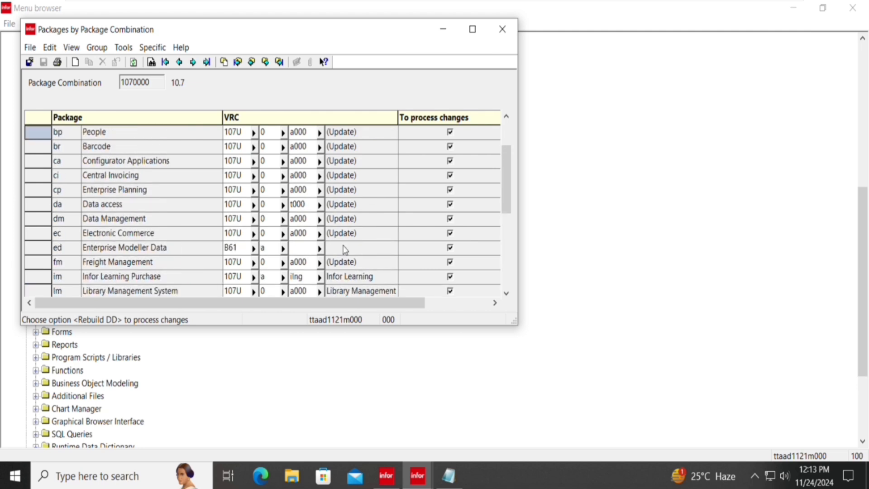
{"action": "key", "text": "Down"}
{"action": "key", "text": "Down"}
{"action": "key", "text": "Down"}
{"action": "key", "text": "Down"}
{"action": "key", "text": "Down"}
{"action": "key", "text": "Down"}
{"action": "key", "text": "Down"}
{"action": "key", "text": "Down"}
{"action": "key", "text": "Down"}
{"action": "key", "text": "Down"}
{"action": "key", "text": "Down"}
{"action": "key", "text": "Down"}
{"action": "key", "text": "Down"}
{"action": "key", "text": "Down"}
{"action": "key", "text": "Down"}
{"action": "key", "text": "Down"}
{"action": "key", "text": "Down"}
{"action": "key", "text": "Down"}
{"action": "key", "text": "Down"}
{"action": "key", "text": "Down"}
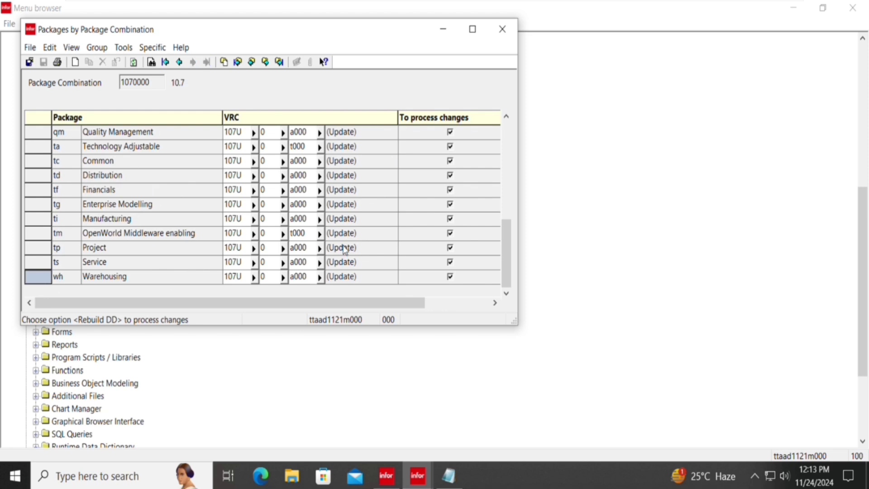
{"action": "key", "text": "Up"}
{"action": "key", "text": "Up"}
{"action": "key", "text": "Up"}
{"action": "key", "text": "Up"}
{"action": "key", "text": "Up"}
{"action": "key", "text": "Up"}
{"action": "key", "text": "Up"}
{"action": "key", "text": "Up"}
{"action": "key", "text": "Up"}
{"action": "key", "text": "Up"}
{"action": "key", "text": "Up"}
{"action": "key", "text": "Up"}
{"action": "key", "text": "Up"}
{"action": "key", "text": "Up"}
{"action": "key", "text": "Up"}
{"action": "key", "text": "Up"}
{"action": "key", "text": "Up"}
{"action": "key", "text": "Up"}
{"action": "key", "text": "Up"}
{"action": "key", "text": "Up"}
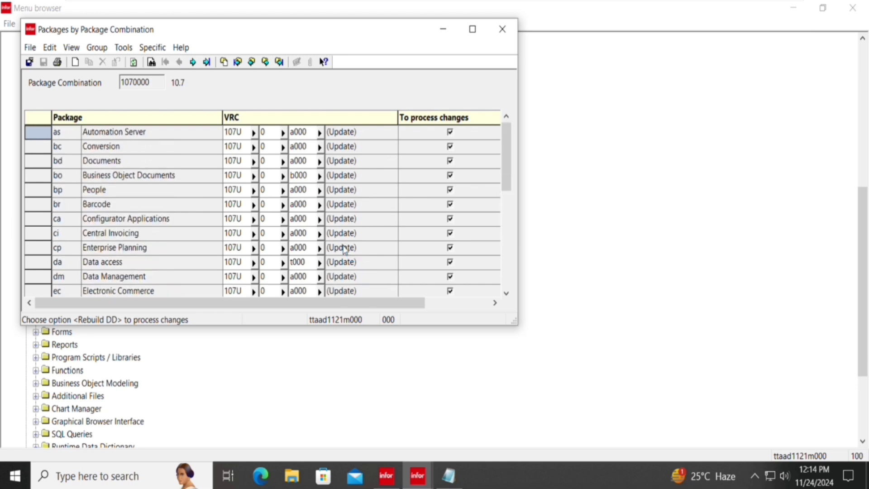
{"action": "key", "text": "Down"}
{"action": "key", "text": "Down"}
{"action": "key", "text": "Down"}
{"action": "key", "text": "Down"}
{"action": "key", "text": "Down"}
{"action": "key", "text": "Down"}
{"action": "key", "text": "Down"}
{"action": "key", "text": "Down"}
{"action": "key", "text": "Down"}
{"action": "key", "text": "Down"}
{"action": "key", "text": "Down"}
{"action": "key", "text": "Down"}
{"action": "key", "text": "Down"}
{"action": "key", "text": "Down"}
{"action": "key", "text": "Down"}
{"action": "key", "text": "Down"}
{"action": "key", "text": "Down"}
{"action": "key", "text": "Down"}
{"action": "key", "text": "Down"}
{"action": "key", "text": "Down"}
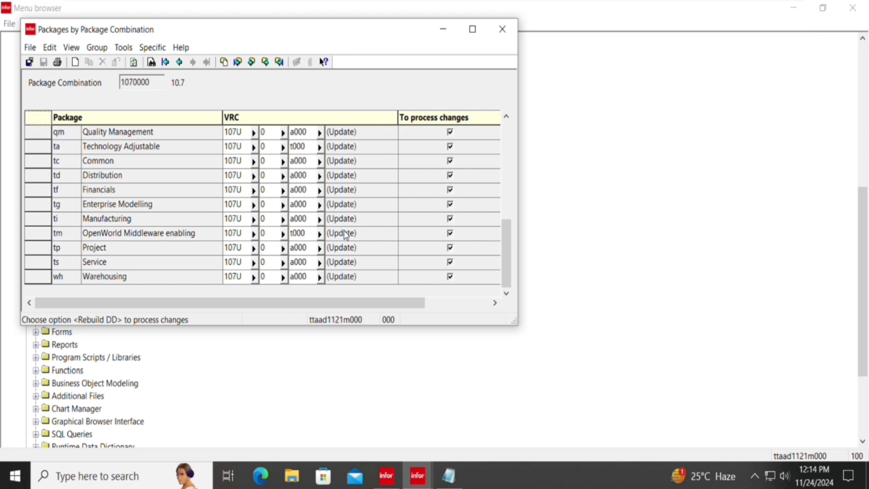
{"action": "key", "text": "ctrl+n"}
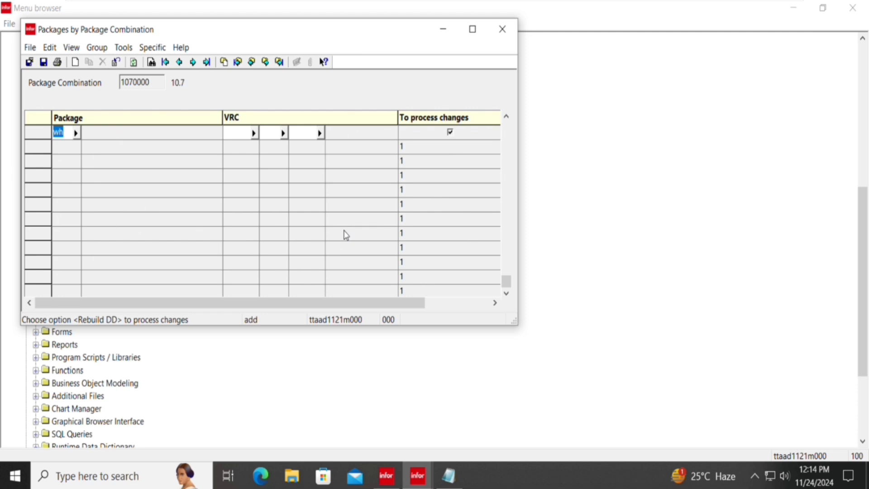
Add package po to combination 1070000 with VRC 107U 0 0000.
{"action": "type", "text": "po"}
{"action": "key", "text": "Tab"}
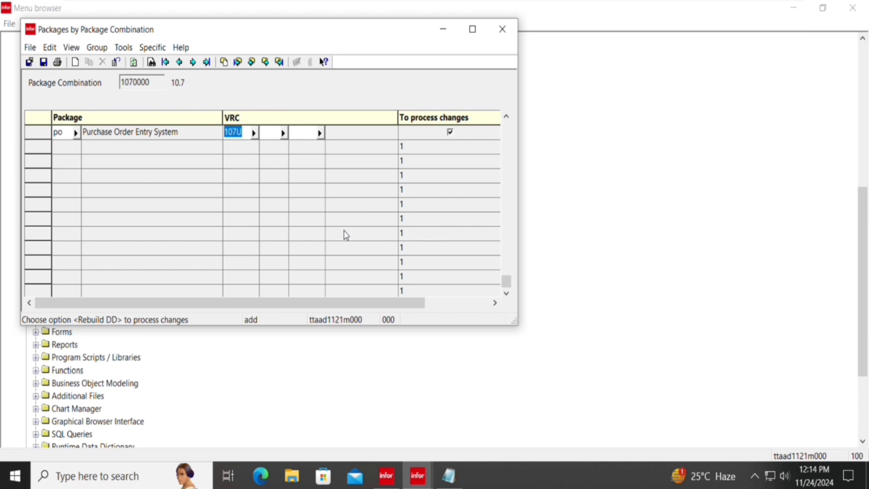
{"action": "key", "text": "Tab"}
{"action": "key", "text": "Tab"}
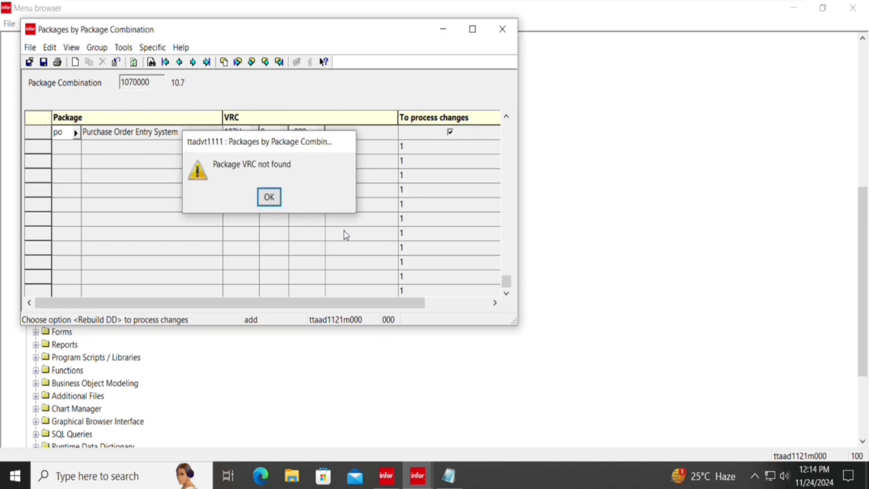
{"action": "key", "text": "Return"}
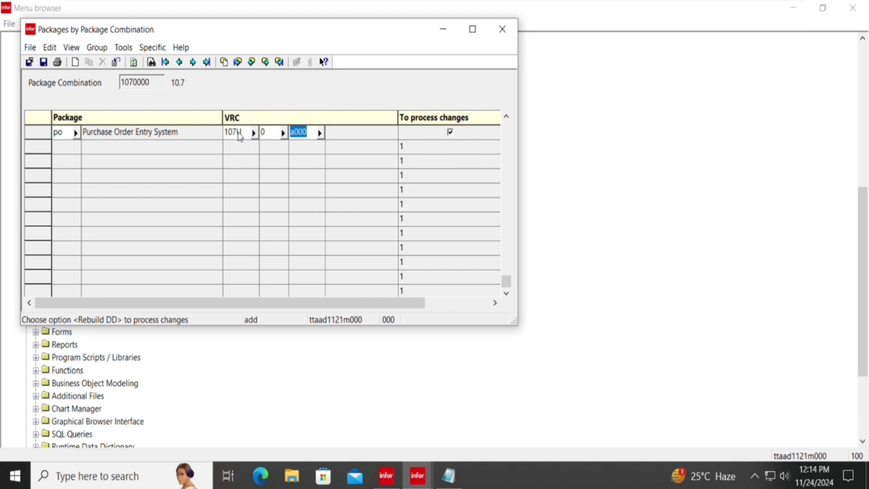
{"action": "left_click", "coordinate": [243, 136]}
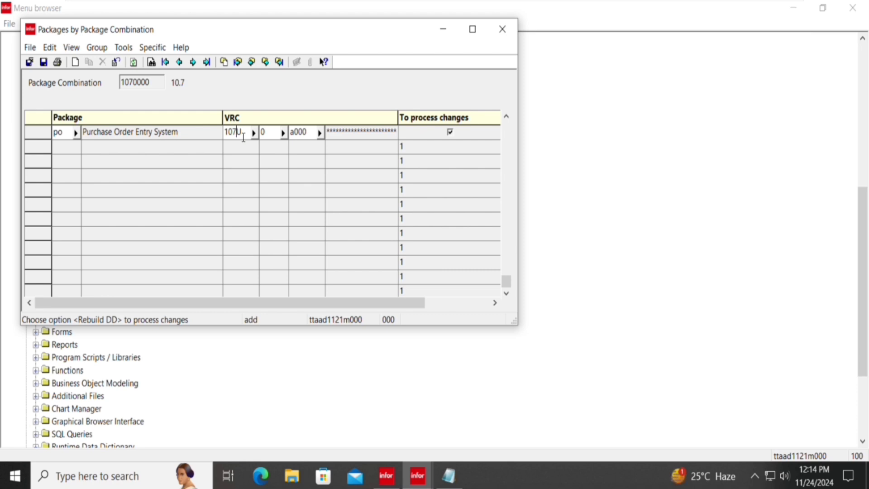
{"action": "double_click", "coordinate": [243, 137]}
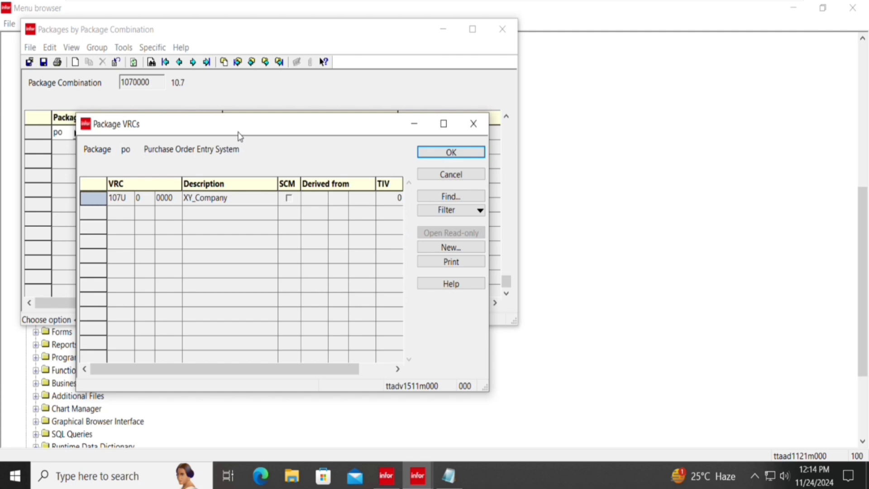
{"action": "key", "text": "Return"}
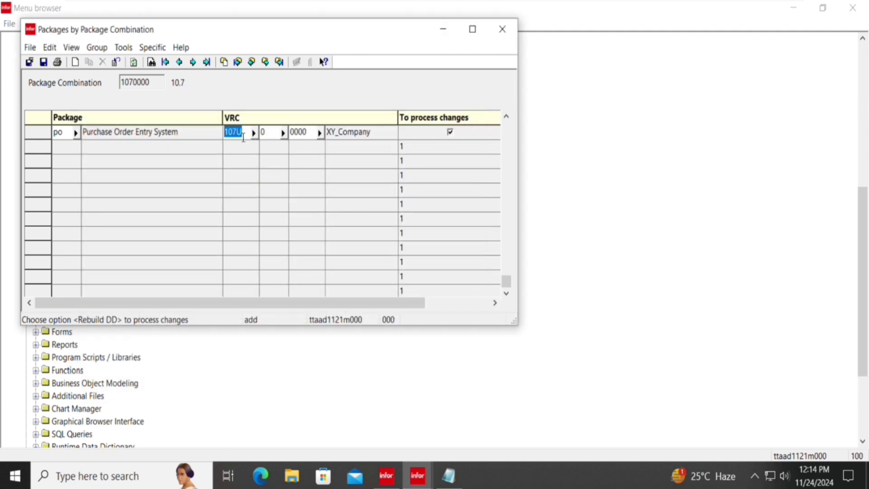
{"action": "key", "text": "Tab"}
{"action": "key", "text": "Tab"}
{"action": "key", "text": "Tab"}
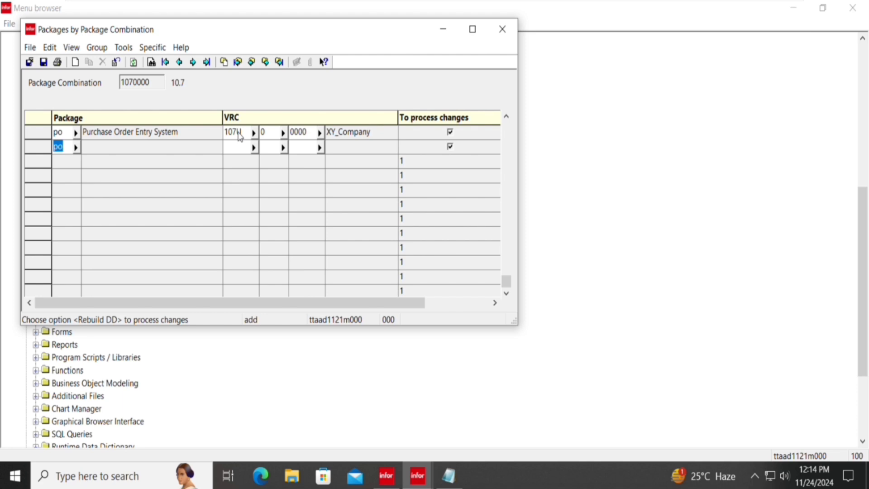
Add package cl with VRC 107U o oooo and save both new entries.
{"action": "type", "text": "cl"}
{"action": "key", "text": "Tab"}
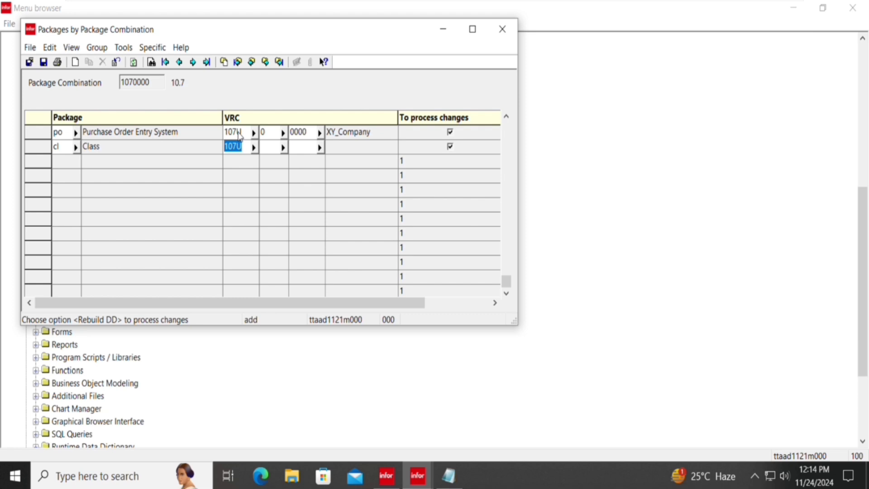
{"action": "left_click", "coordinate": [253, 146]}
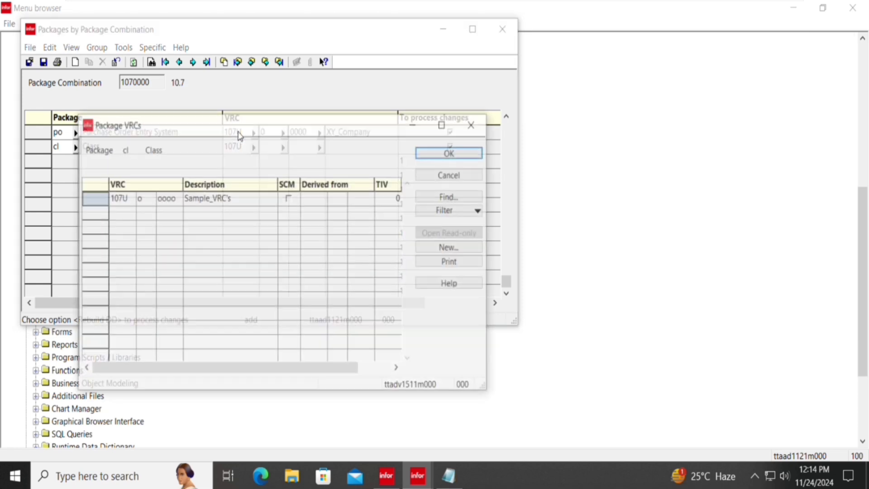
{"action": "key", "text": "Return"}
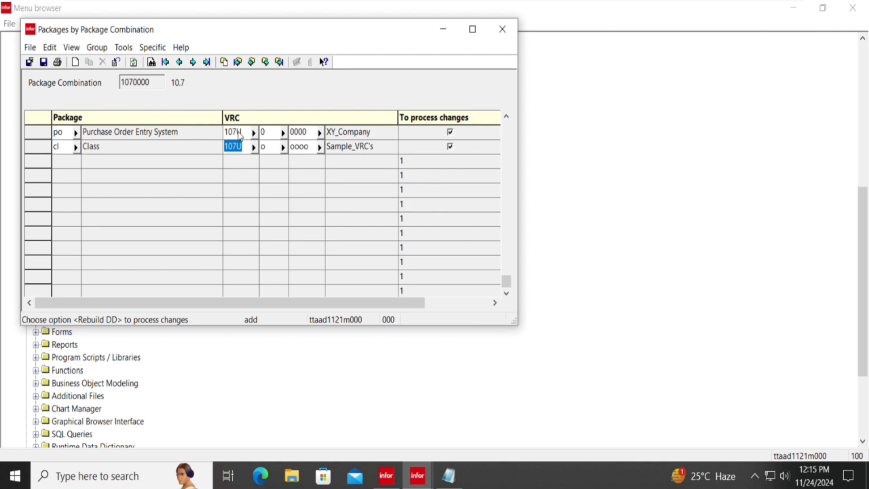
{"action": "key", "text": "Tab"}
{"action": "key", "text": "ctrl+s"}
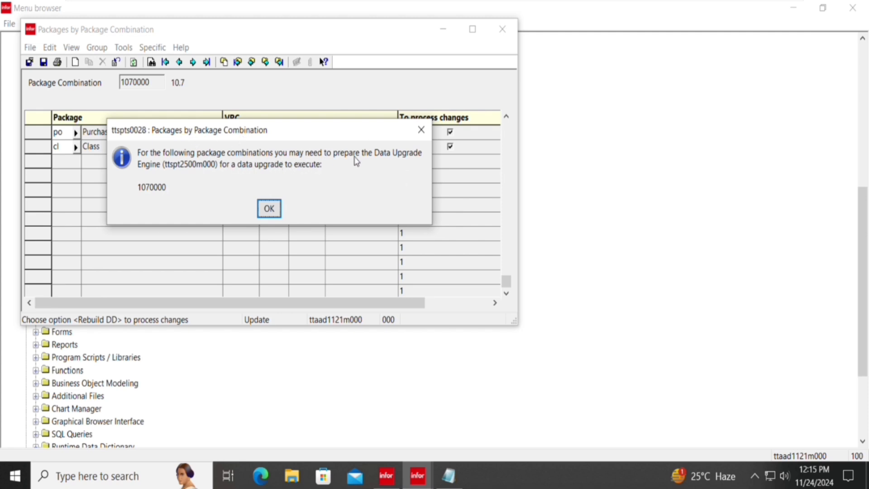
Acknowledge the ttspts0028 Data Upgrade Engine information message.
{"action": "left_click", "coordinate": [268, 209]}
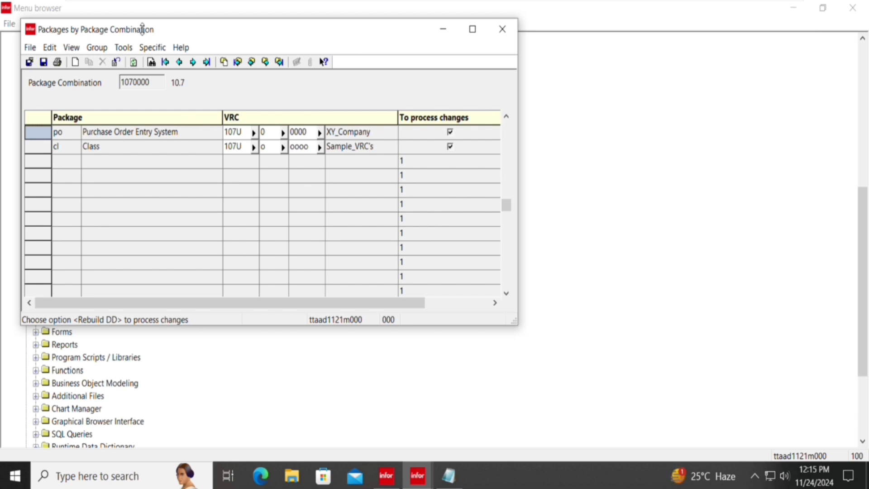
Run Specific > Rebuild DD for combination 1070000, confirm it, and send the report to the display device.
{"action": "left_click", "coordinate": [153, 49]}
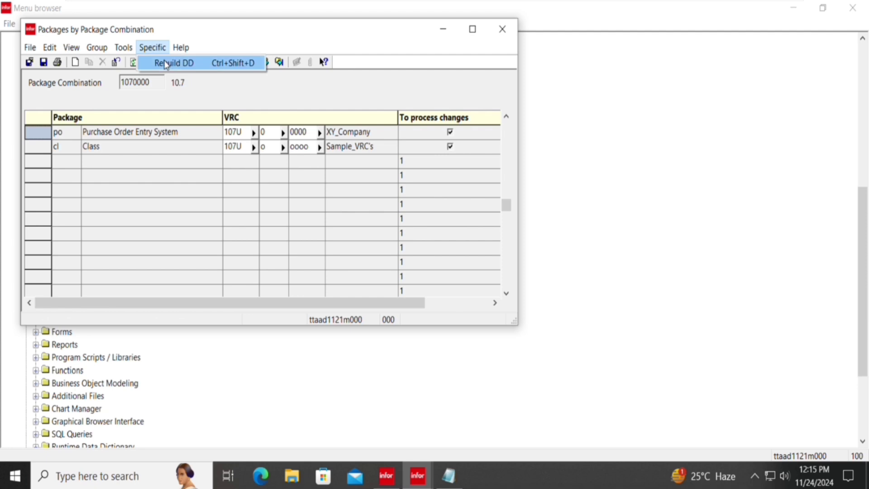
{"action": "left_click", "coordinate": [166, 63]}
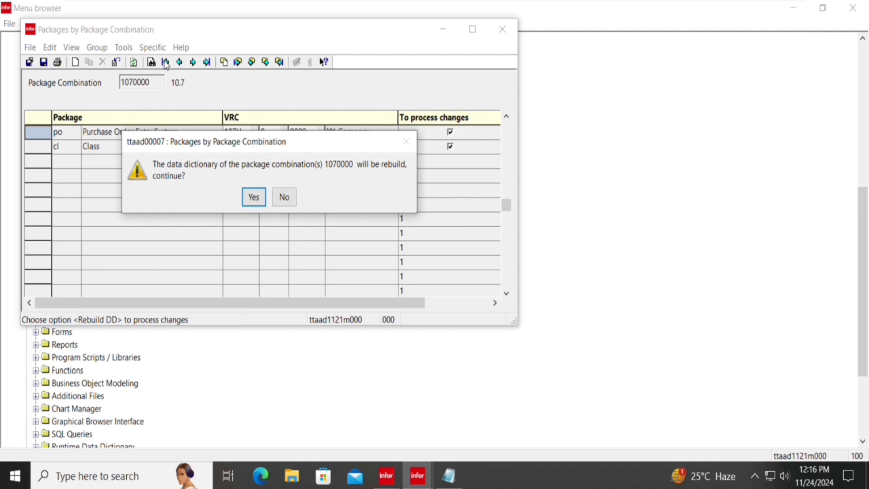
{"action": "key", "text": "Return"}
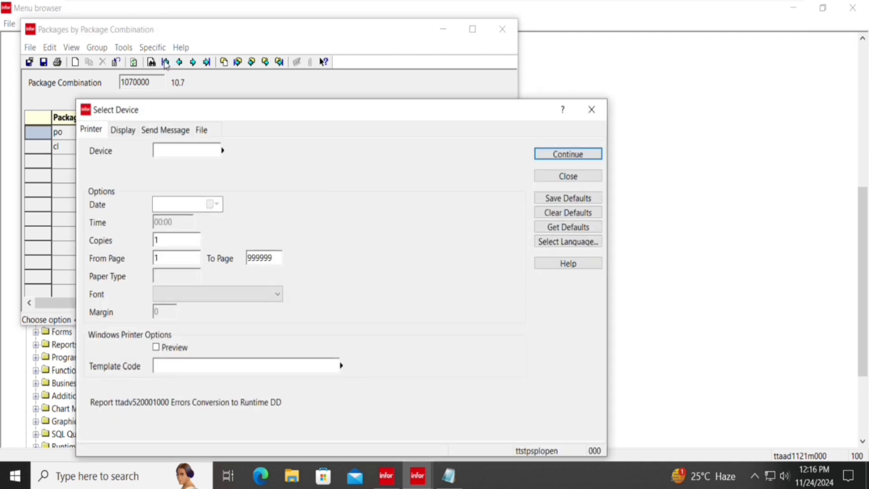
{"action": "type", "text": "d"}
{"action": "key", "text": "Return"}
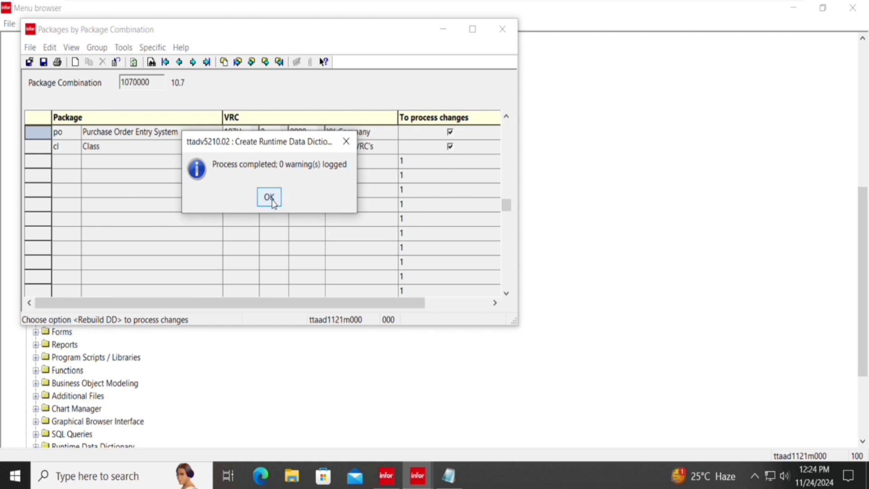
Acknowledge the finished dictionary rebuild, then close Packages by Package Combination and all sessions in the Menu browser.
{"action": "left_click", "coordinate": [271, 201]}
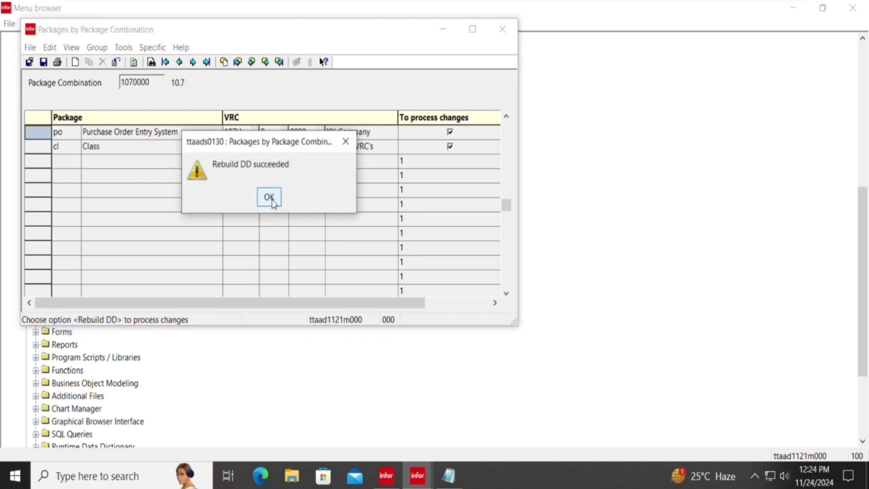
{"action": "left_click", "coordinate": [271, 200]}
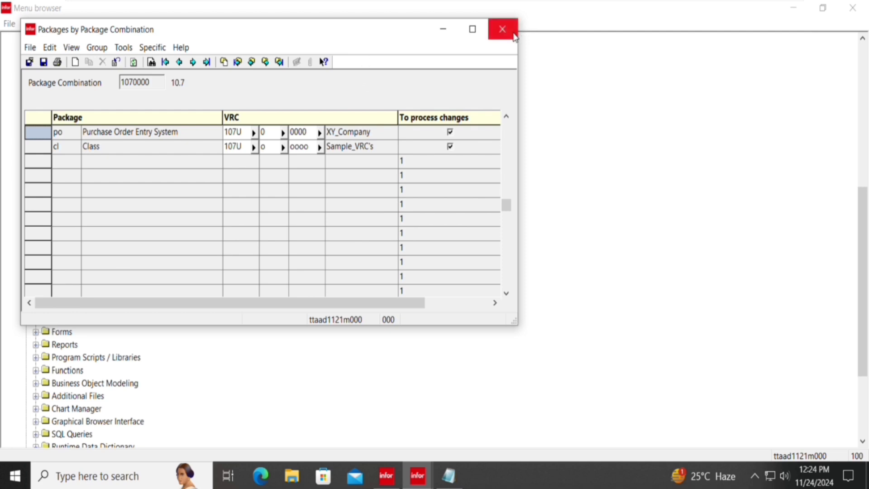
{"action": "key", "text": "alt"}
{"action": "left_click", "coordinate": [515, 36]}
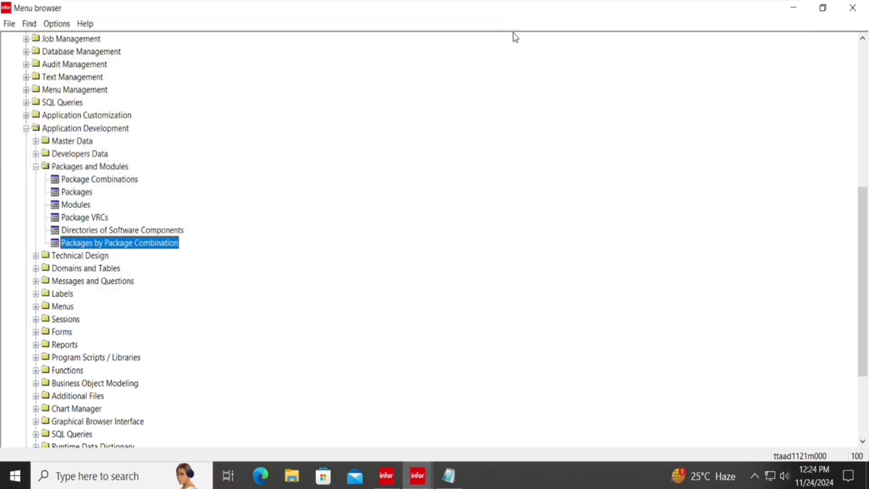
{"action": "left_click", "coordinate": [858, 11]}
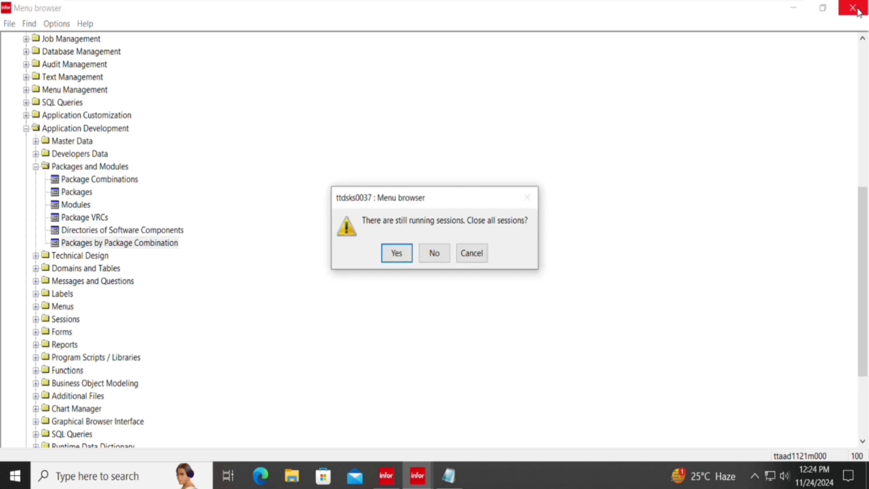
{"action": "key", "text": "Return"}
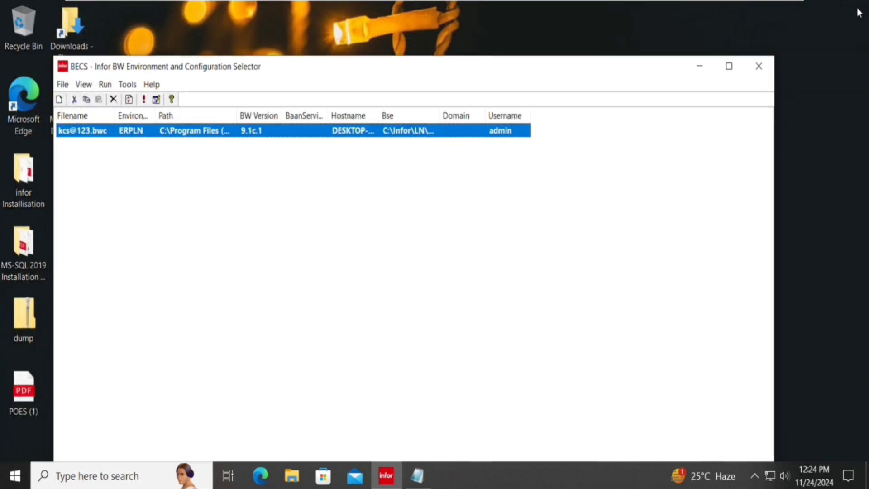
Log into the ERPLN environment with the account password and dismiss the missing-icon warnings.
{"action": "key", "text": "Return"}
{"action": "type", "text": "•"}
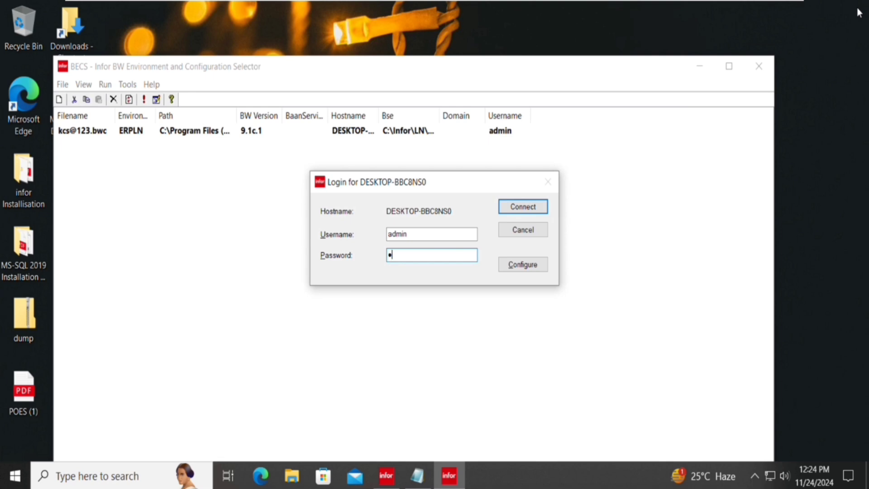
{"action": "type", "text": "••••••"}
{"action": "key", "text": "Return"}
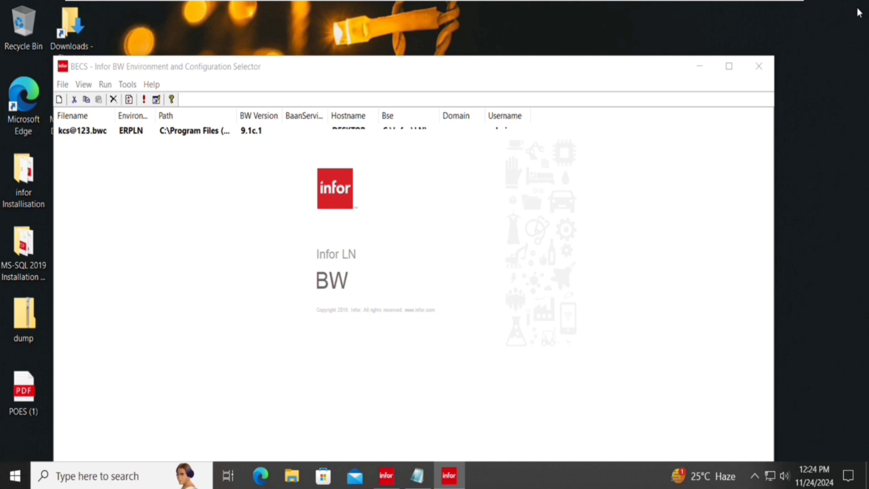
{"action": "key", "text": "Return"}
{"action": "key", "text": "Return"}
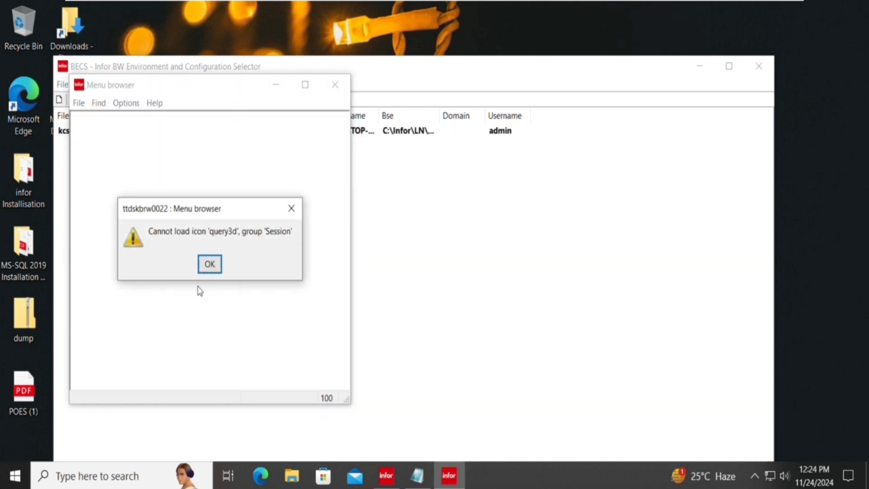
{"action": "left_click", "coordinate": [210, 267]}
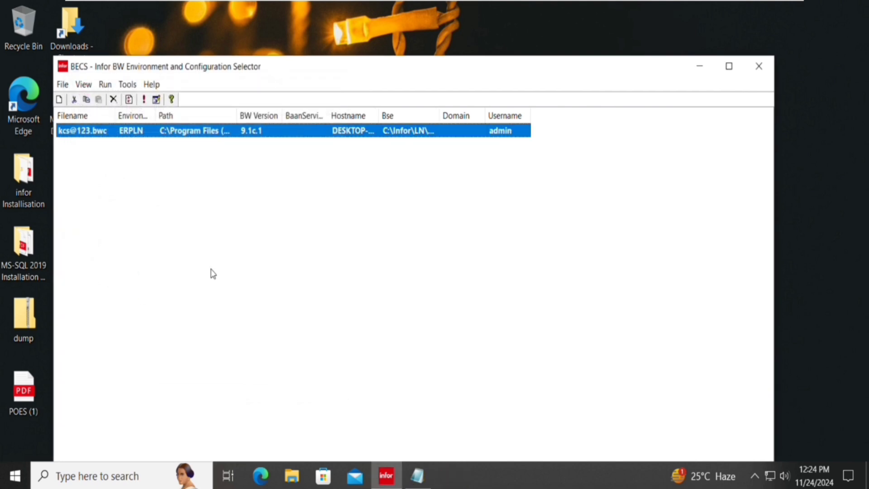
Repeat the ERPLN login, clear the icon warnings, and maximize the new Menu browser.
{"action": "key", "text": "Return"}
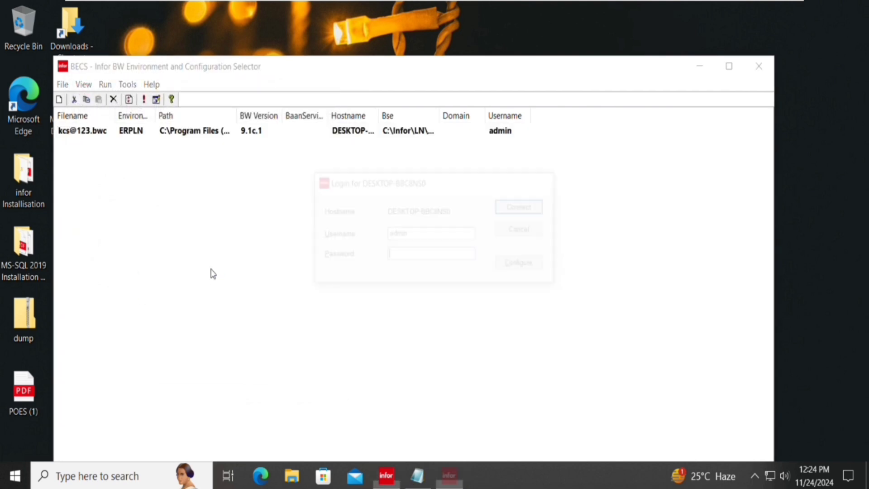
{"action": "type", "text": "******"}
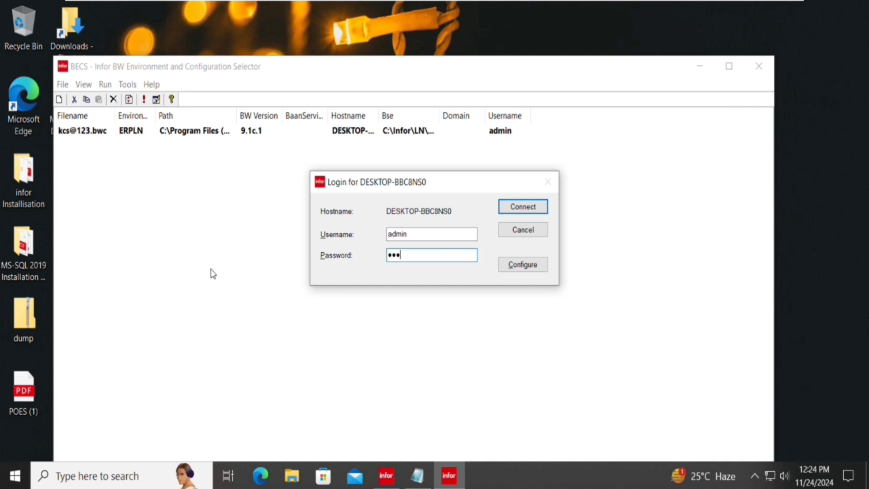
{"action": "type", "text": "**"}
{"action": "key", "text": "Return"}
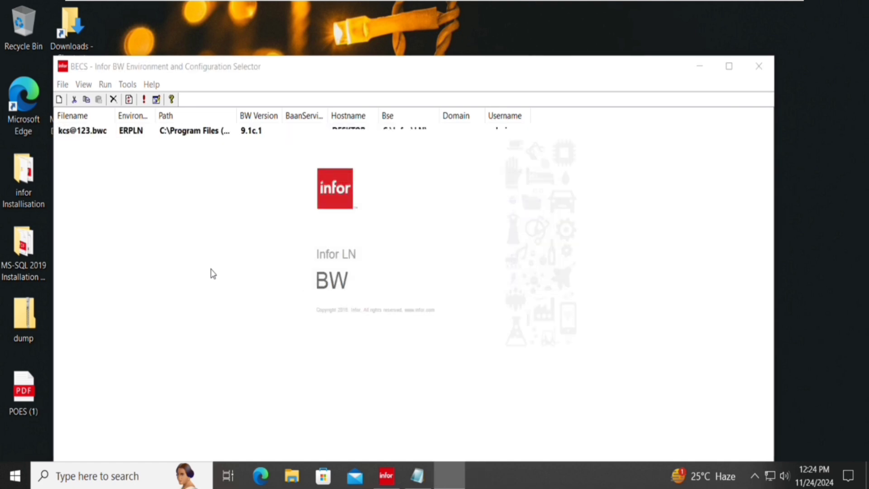
{"action": "key", "text": "Return"}
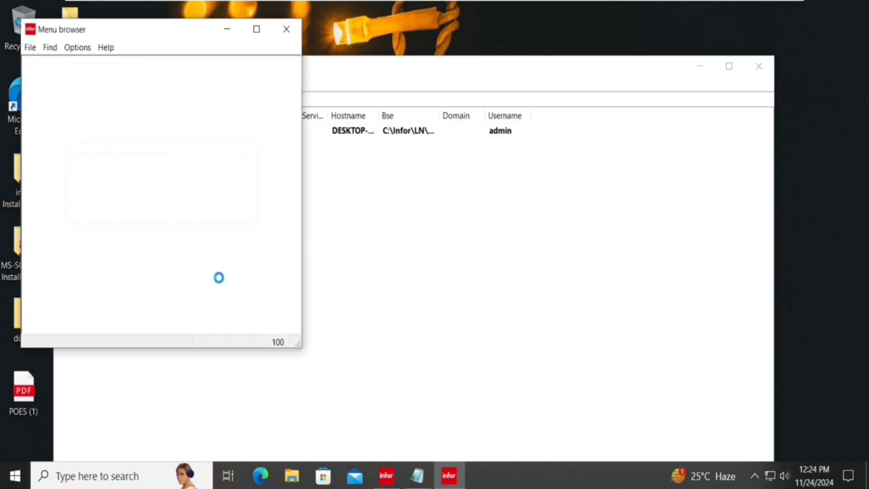
{"action": "key", "text": "Return"}
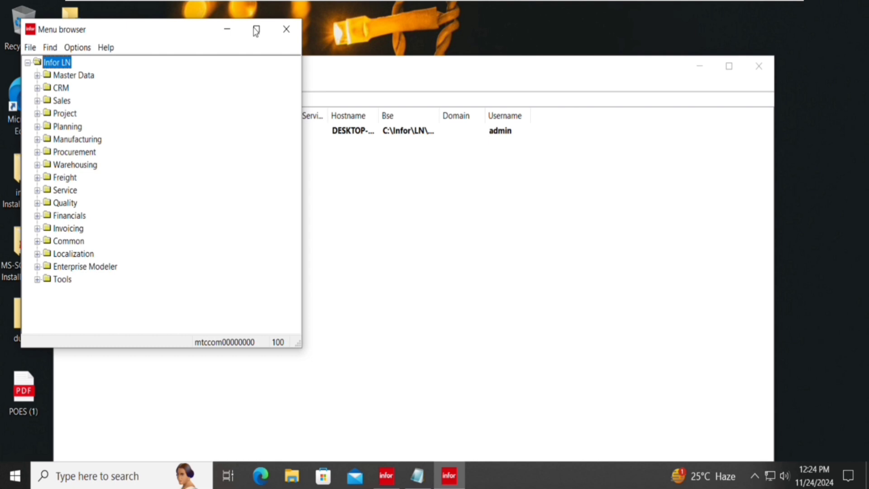
{"action": "left_click", "coordinate": [256, 29]}
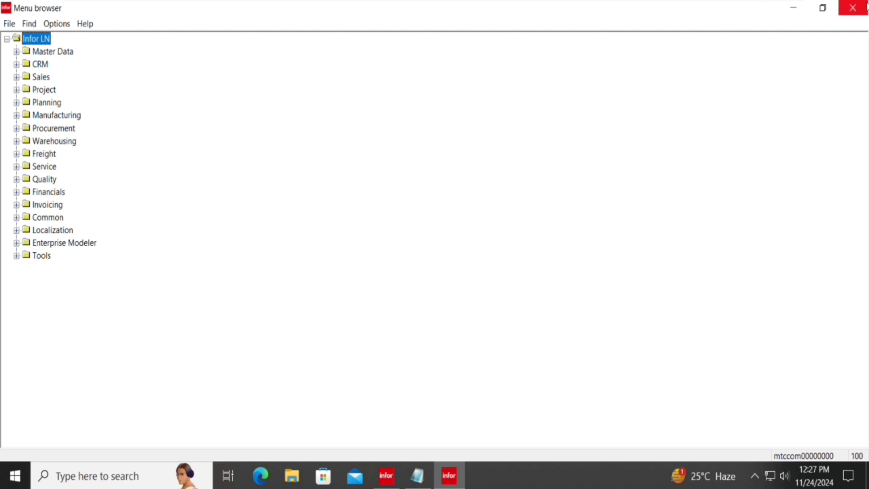
Close the Menu browser and log back into ERPLN with the password, clearing the icon warning.
{"action": "left_click", "coordinate": [866, 8]}
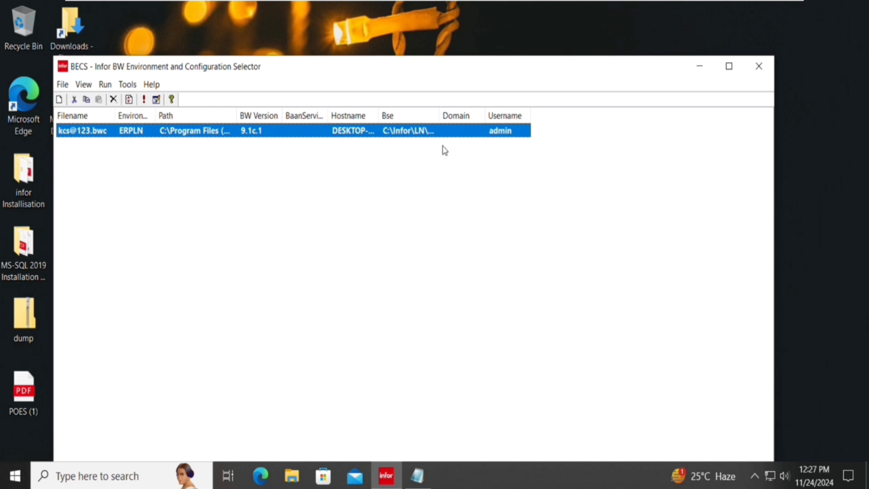
{"action": "double_click", "coordinate": [445, 135]}
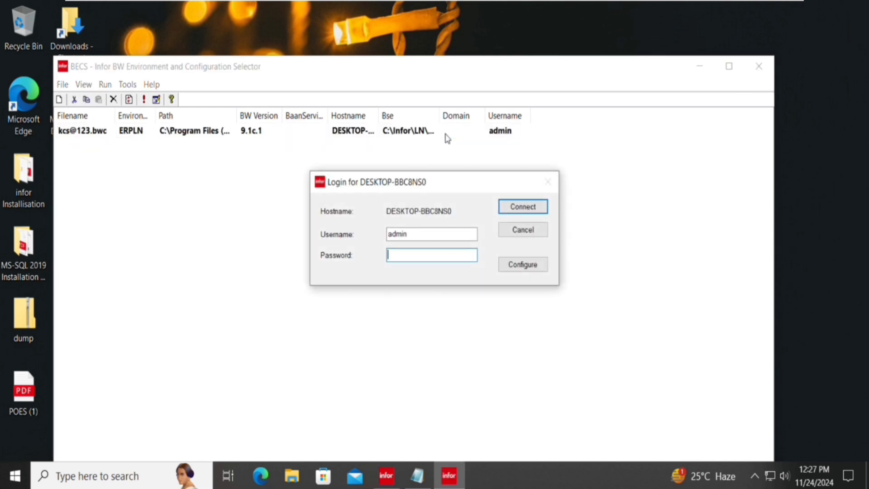
{"action": "type", "text": "*******"}
{"action": "key", "text": "Return"}
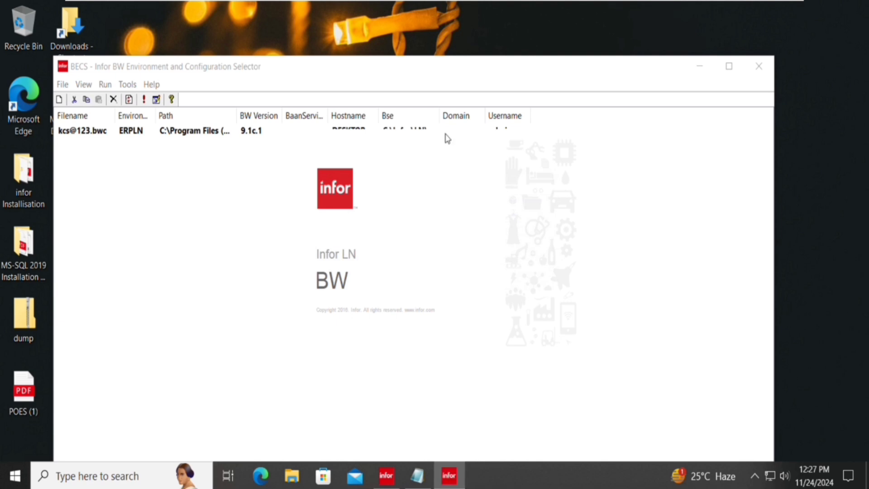
{"action": "key", "text": "Return"}
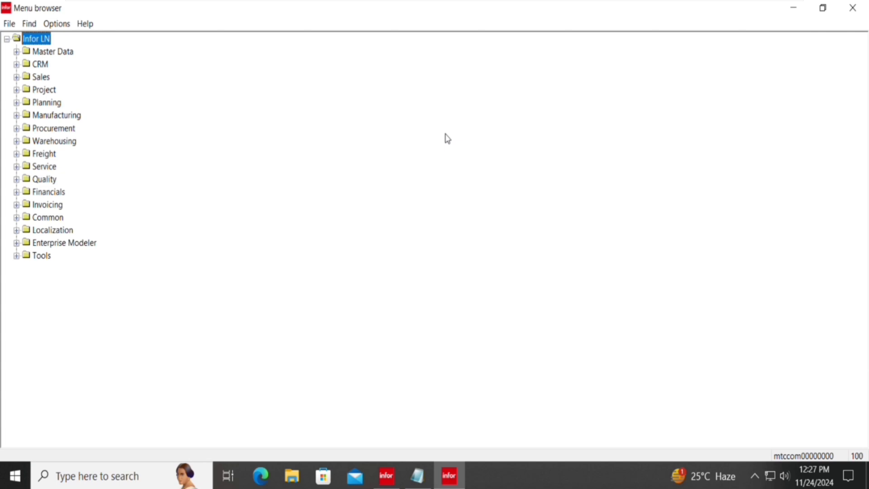
Expand Tools > Application Development in the menu tree and browse its folders.
{"action": "key", "text": "Down"}
{"action": "key", "text": "Down"}
{"action": "key", "text": "Down"}
{"action": "key", "text": "Down"}
{"action": "key", "text": "Down"}
{"action": "key", "text": "Down"}
{"action": "key", "text": "Down"}
{"action": "key", "text": "Down"}
{"action": "key", "text": "Down"}
{"action": "key", "text": "Down"}
{"action": "key", "text": "Down"}
{"action": "key", "text": "Down"}
{"action": "key", "text": "Down"}
{"action": "key", "text": "Down"}
{"action": "key", "text": "Down"}
{"action": "key", "text": "Down"}
{"action": "key", "text": "Down"}
{"action": "key", "text": "Right"}
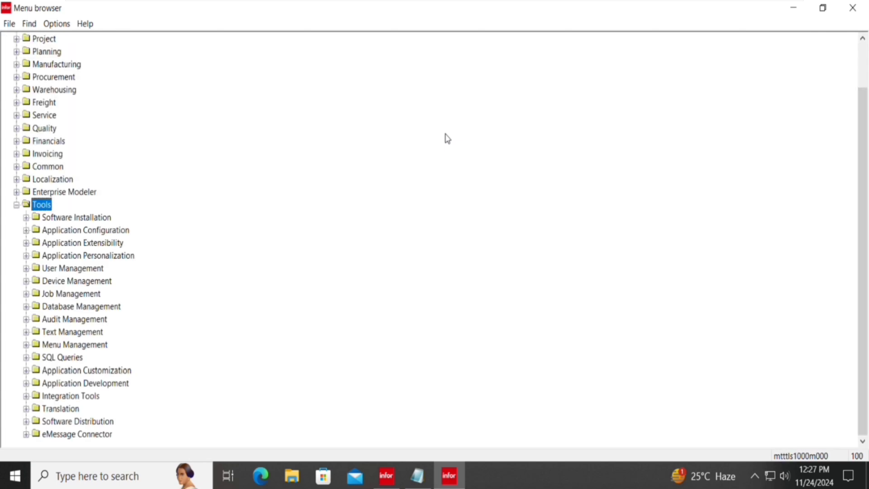
{"action": "key", "text": "Down"}
{"action": "key", "text": "Down"}
{"action": "key", "text": "Down"}
{"action": "key", "text": "Down"}
{"action": "key", "text": "Down"}
{"action": "key", "text": "Down"}
{"action": "key", "text": "Down"}
{"action": "key", "text": "Down"}
{"action": "key", "text": "Down"}
{"action": "key", "text": "Down"}
{"action": "key", "text": "Down"}
{"action": "key", "text": "Down"}
{"action": "key", "text": "Down"}
{"action": "key", "text": "Down"}
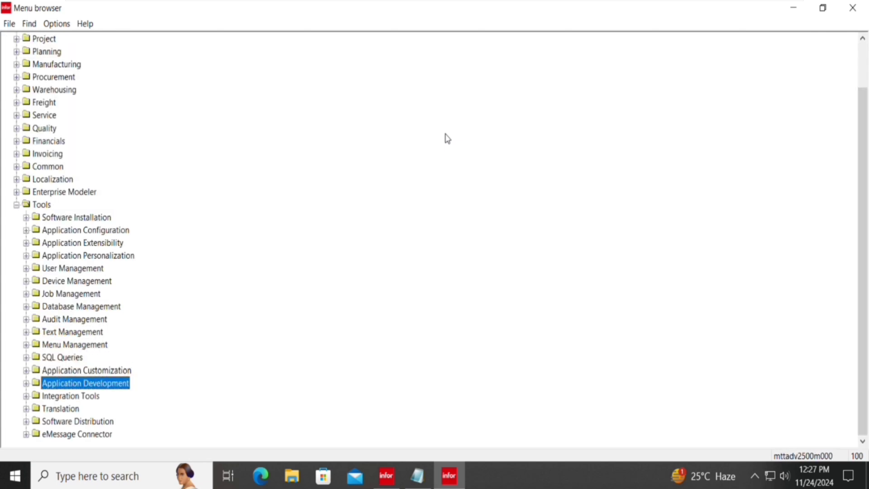
{"action": "key", "text": "Right"}
{"action": "key", "text": "Down"}
{"action": "key", "text": "Down"}
{"action": "key", "text": "Down"}
{"action": "key", "text": "Down"}
{"action": "key", "text": "Down"}
{"action": "key", "text": "Down"}
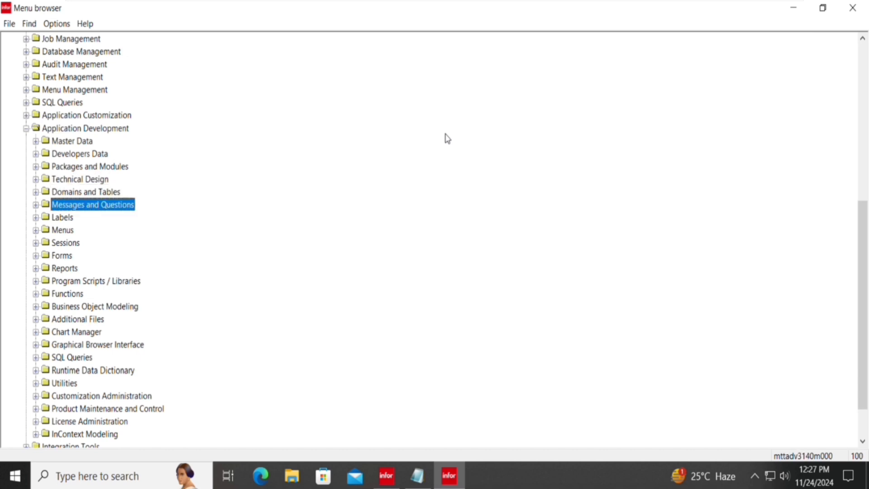
{"action": "key", "text": "Down"}
{"action": "key", "text": "Down"}
{"action": "key", "text": "Up"}
{"action": "key", "text": "Up"}
{"action": "key", "text": "Up"}
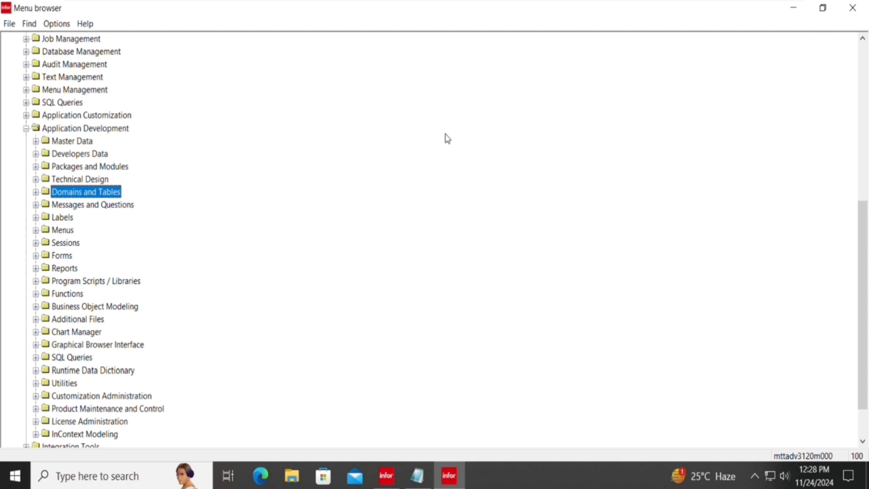
Expand Packages and Modules and start the Packages session.
{"action": "key", "text": "Up"}
{"action": "key", "text": "Up"}
{"action": "key", "text": "Up"}
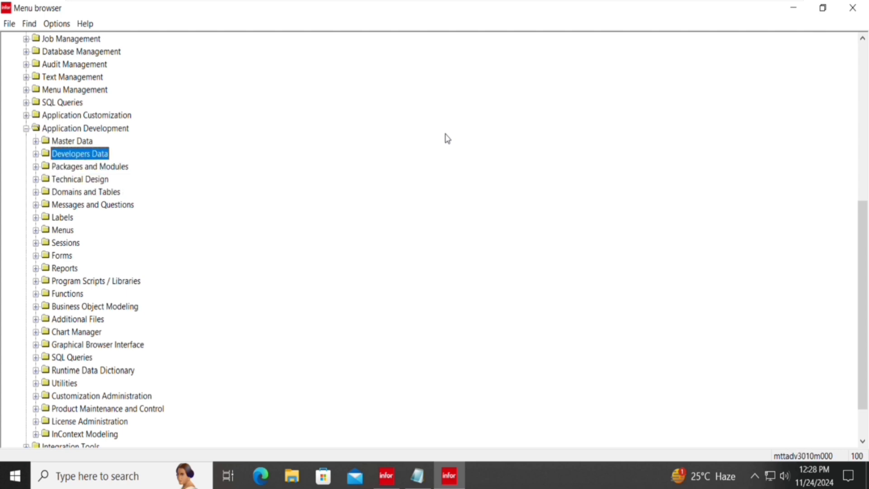
{"action": "key", "text": "Down"}
{"action": "key", "text": "Down"}
{"action": "key", "text": "Down"}
{"action": "key", "text": "Down"}
{"action": "key", "text": "Down"}
{"action": "key", "text": "Down"}
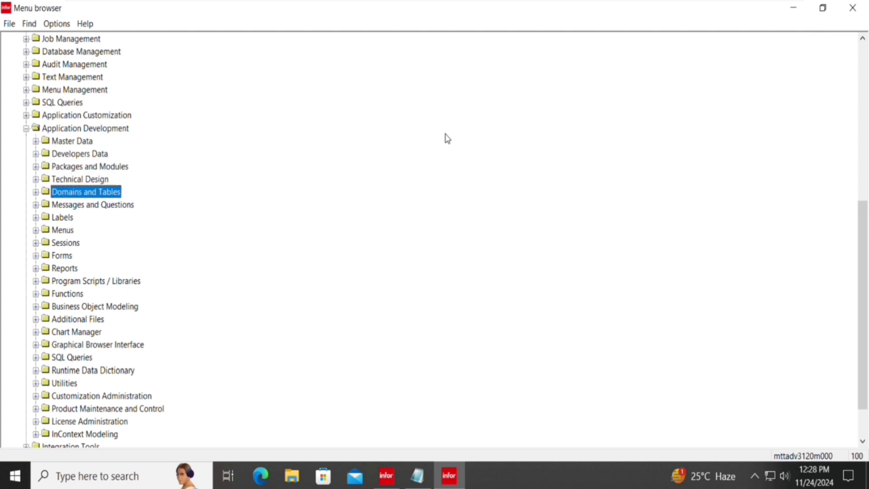
{"action": "key", "text": "Down"}
{"action": "key", "text": "Up"}
{"action": "key", "text": "Up"}
{"action": "key", "text": "Up"}
{"action": "key", "text": "Up"}
{"action": "key", "text": "Up"}
{"action": "key", "text": "Up"}
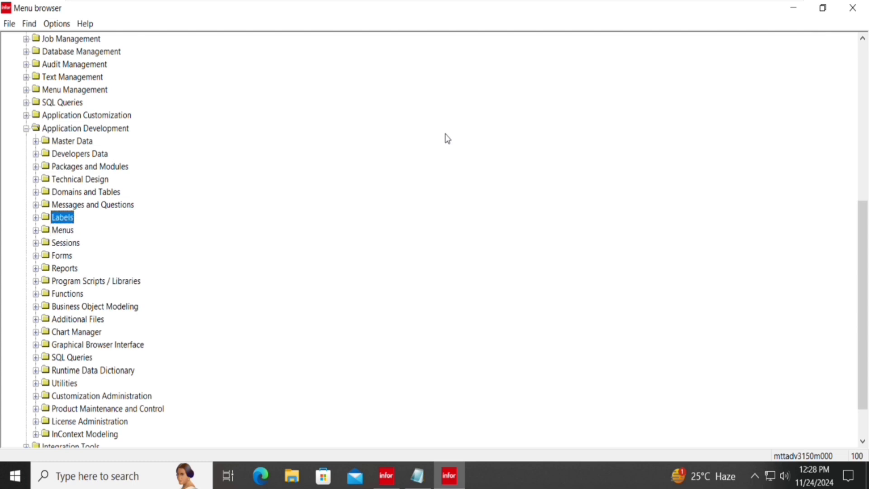
{"action": "key", "text": "Right"}
{"action": "key", "text": "Down"}
{"action": "key", "text": "Down"}
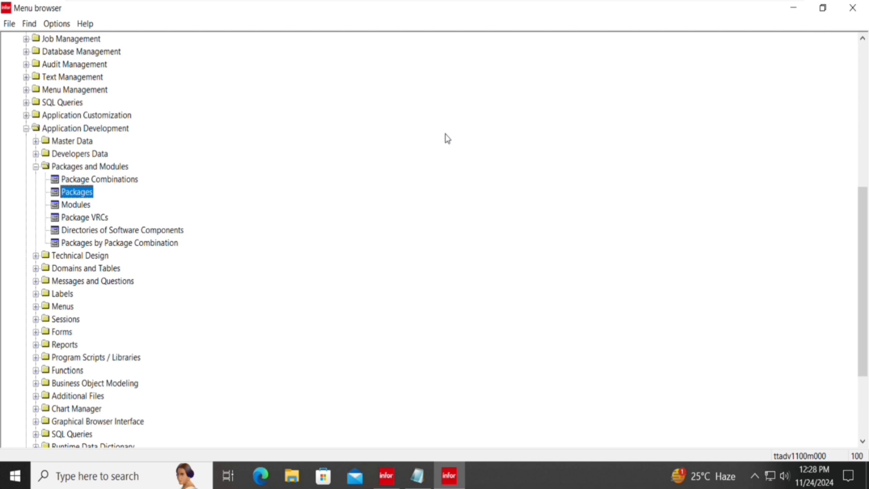
{"action": "key", "text": "Return"}
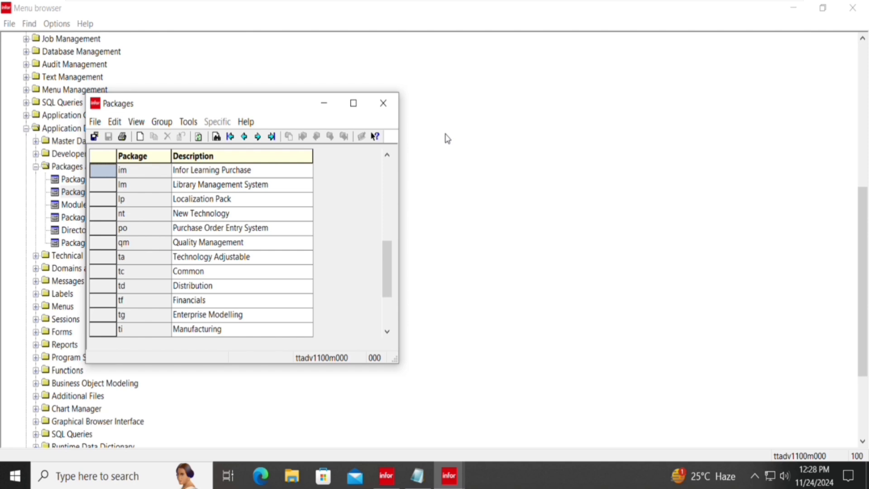
Browse the package list from wh back to the top and select the cl Class package.
{"action": "key", "text": "ctrl+End"}
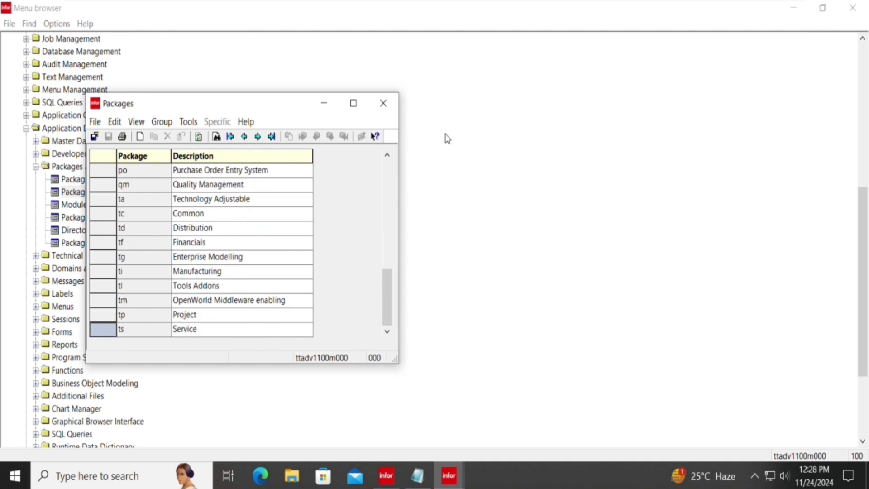
{"action": "key", "text": "Up"}
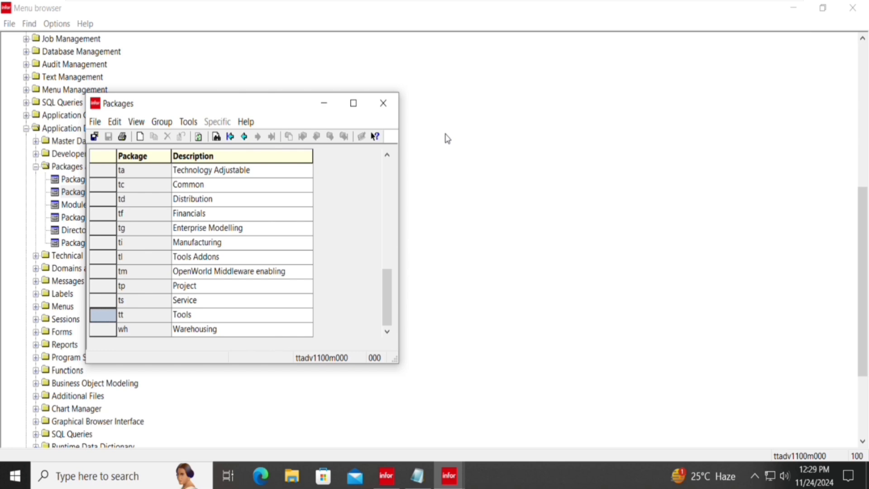
{"action": "key", "text": "Up"}
{"action": "key", "text": "Up"}
{"action": "key", "text": "Up"}
{"action": "key", "text": "Up"}
{"action": "key", "text": "Up"}
{"action": "key", "text": "Up"}
{"action": "key", "text": "Up"}
{"action": "key", "text": "Up"}
{"action": "key", "text": "Up"}
{"action": "key", "text": "Up"}
{"action": "key", "text": "Up"}
{"action": "key", "text": "Up"}
{"action": "key", "text": "Up"}
{"action": "key", "text": "Up"}
{"action": "key", "text": "Up"}
{"action": "key", "text": "Up"}
{"action": "key", "text": "Up"}
{"action": "key", "text": "Up"}
{"action": "key", "text": "Up"}
{"action": "key", "text": "Up"}
{"action": "key", "text": "Up"}
{"action": "key", "text": "Up"}
{"action": "key", "text": "Up"}
{"action": "key", "text": "Up"}
{"action": "key", "text": "Up"}
{"action": "key", "text": "Up"}
{"action": "key", "text": "Up"}
{"action": "key", "text": "Up"}
{"action": "key", "text": "Up"}
{"action": "key", "text": "Up"}
{"action": "key", "text": "Down"}
{"action": "key", "text": "Down"}
{"action": "key", "text": "Down"}
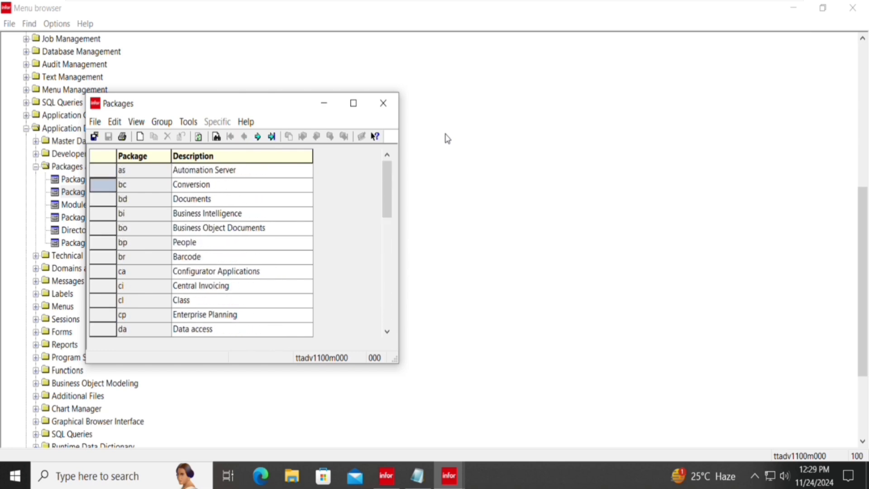
{"action": "key", "text": "Down"}
{"action": "key", "text": "Down"}
{"action": "key", "text": "Down"}
{"action": "key", "text": "Down"}
{"action": "key", "text": "Down"}
{"action": "key", "text": "Down"}
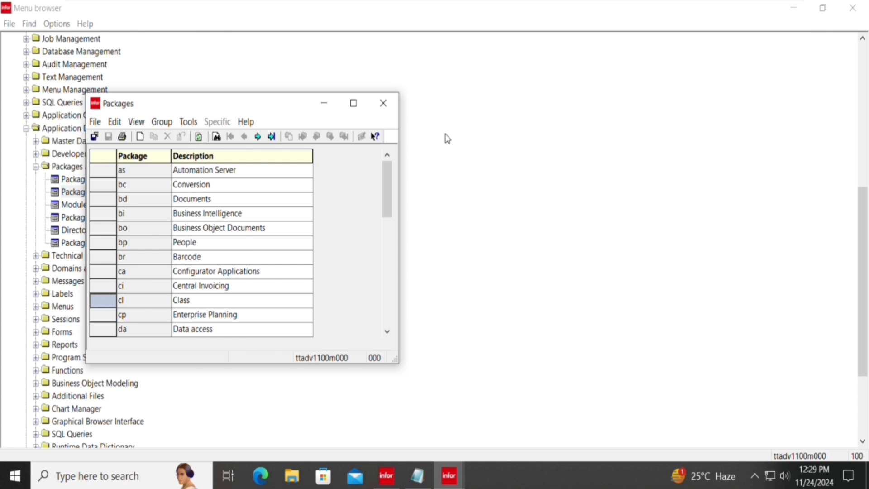
{"action": "key", "text": "space"}
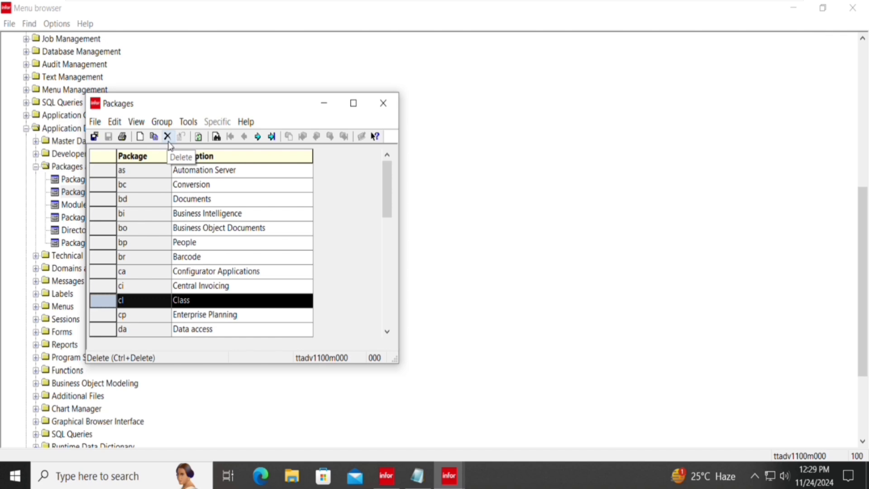
{"action": "left_click", "coordinate": [167, 137]}
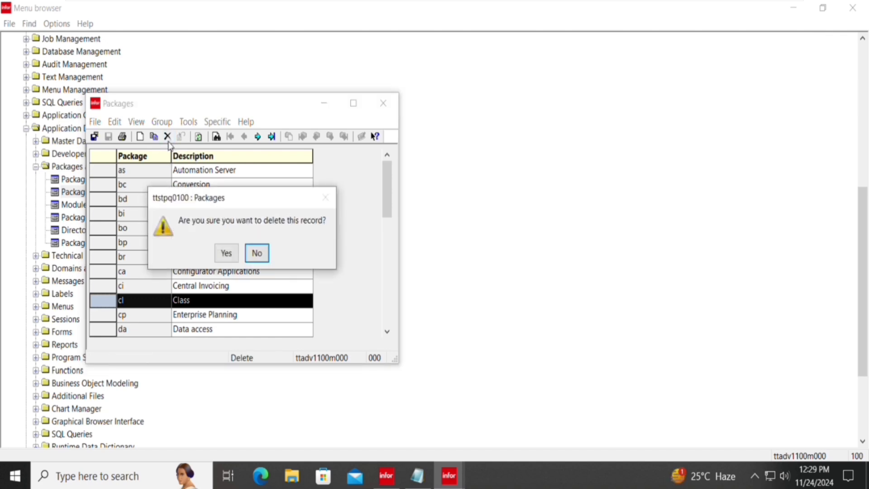
{"action": "key", "text": "Left"}
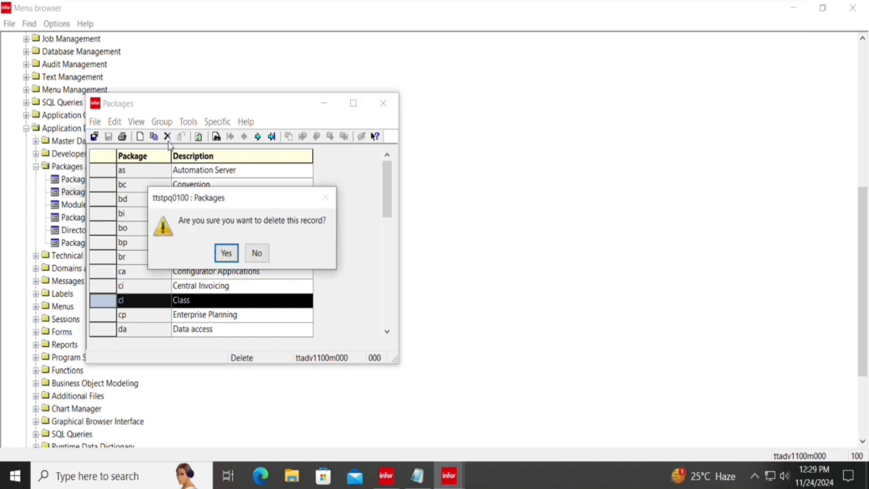
{"action": "key", "text": "Return"}
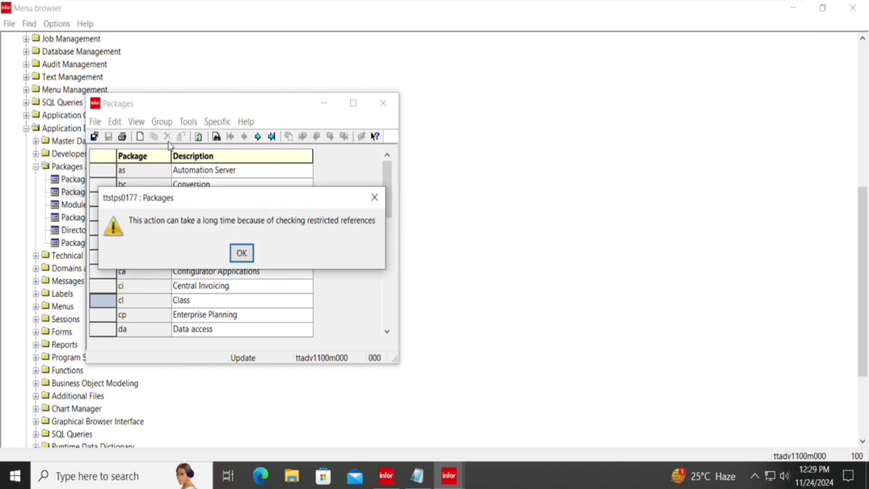
{"action": "key", "text": "Return"}
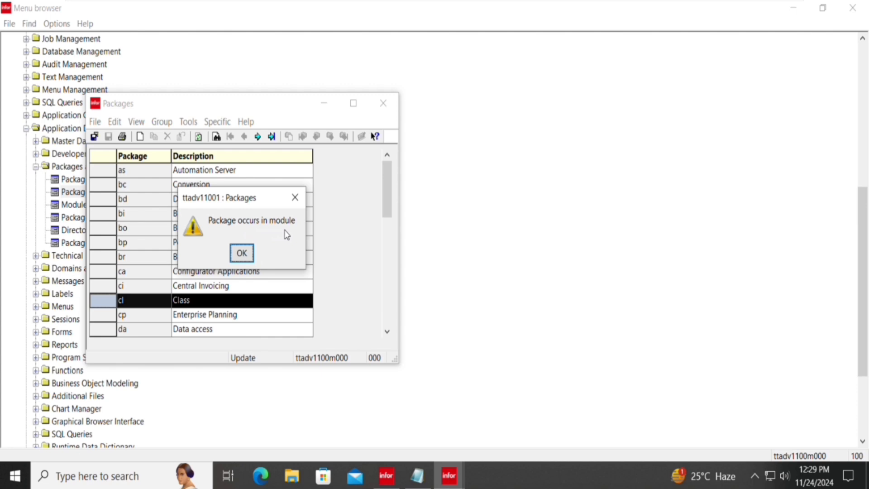
{"action": "key", "text": "Return"}
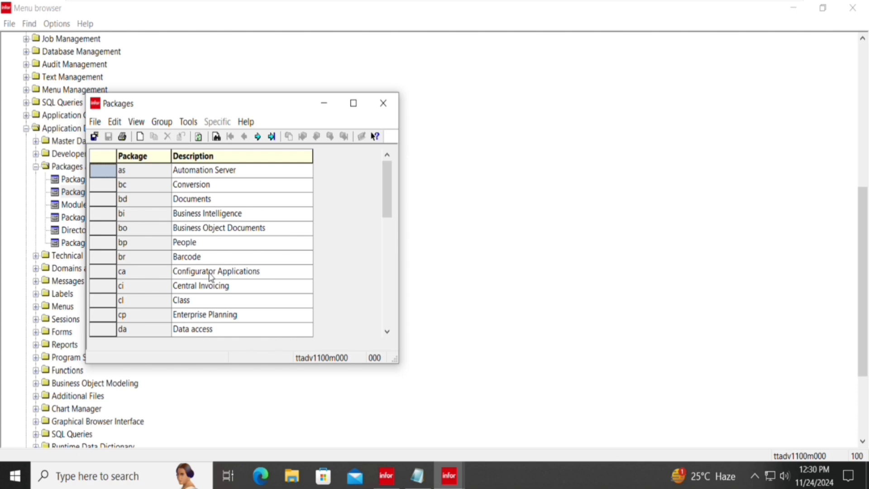
Try to delete the cl Class package; it is refused because cl still occurs in modules.
{"action": "scroll", "coordinate": [209, 275], "scroll_direction": "down", "scroll_amount": 3}
{"action": "scroll", "coordinate": [215, 278], "scroll_direction": "down", "scroll_amount": 4}
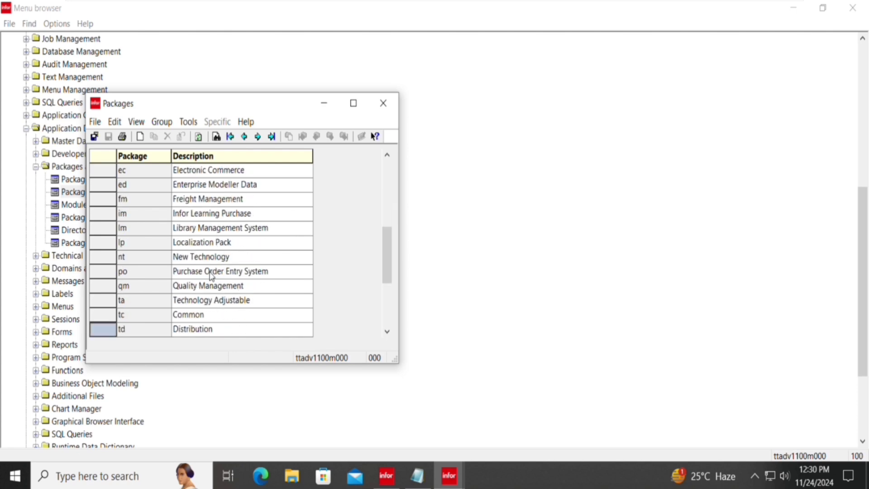
{"action": "scroll", "coordinate": [211, 275], "scroll_direction": "up", "scroll_amount": 4}
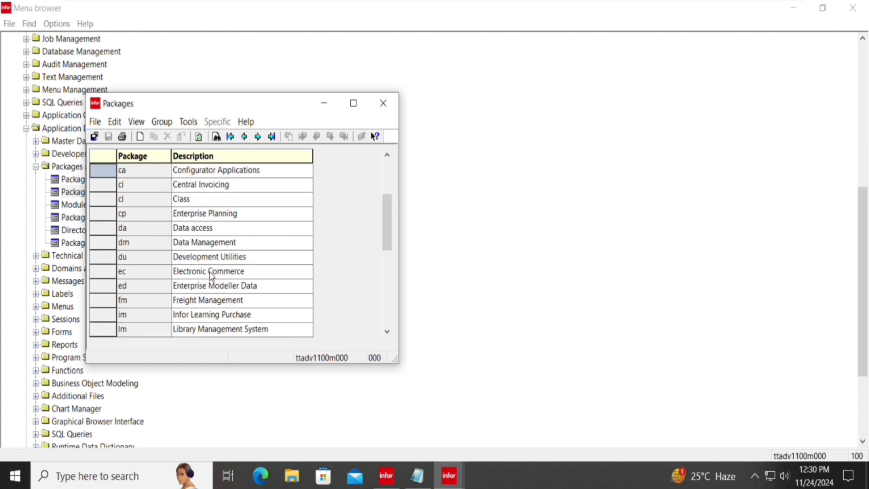
{"action": "scroll", "coordinate": [210, 275], "scroll_direction": "up", "scroll_amount": 2}
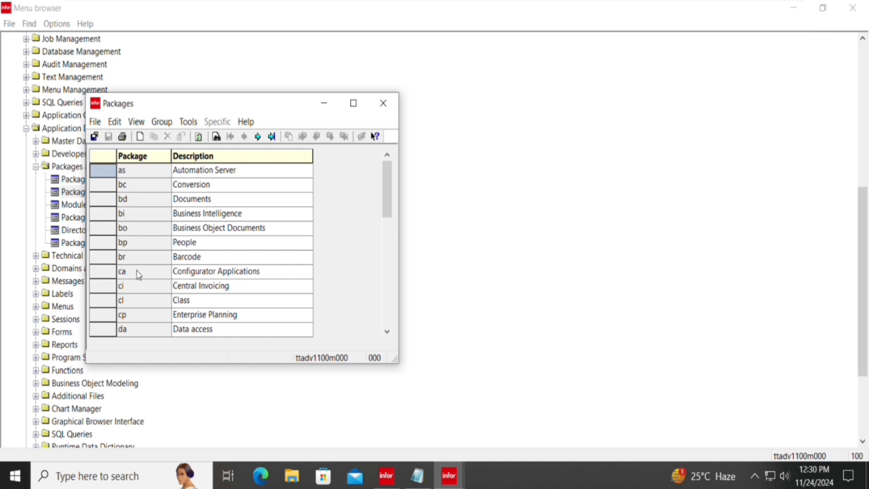
{"action": "left_click", "coordinate": [109, 304]}
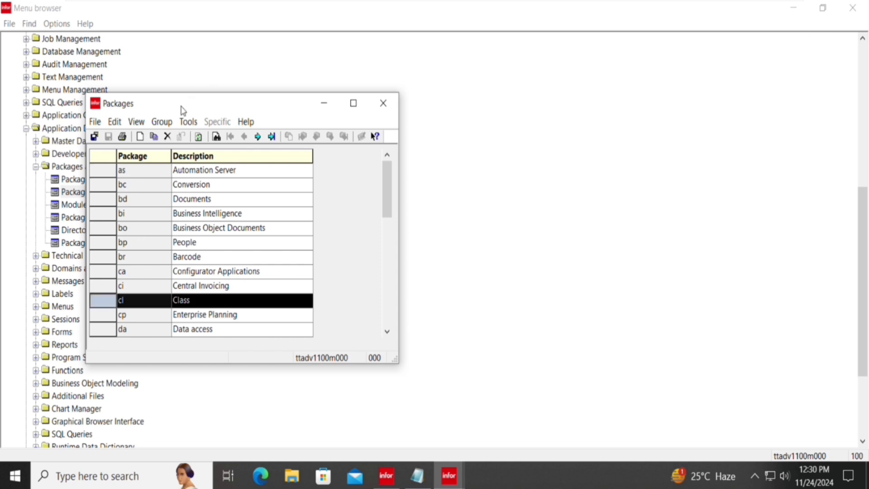
{"action": "left_click", "coordinate": [168, 136]}
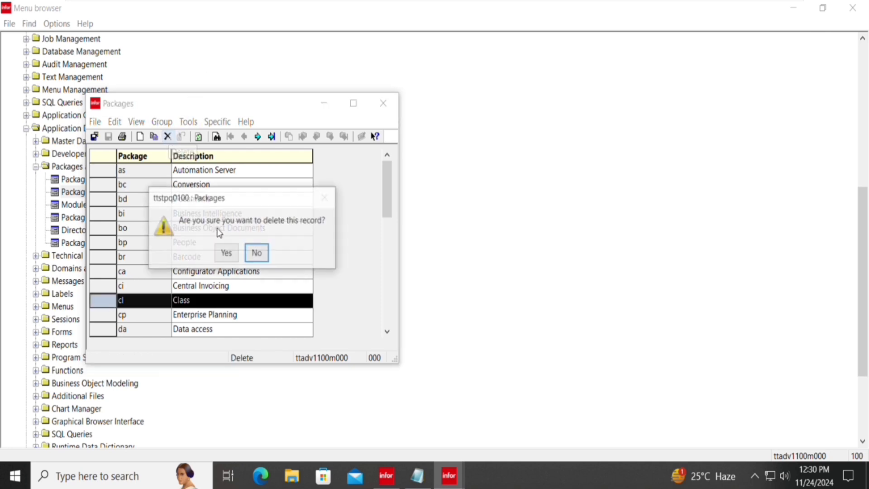
{"action": "left_click", "coordinate": [224, 258]}
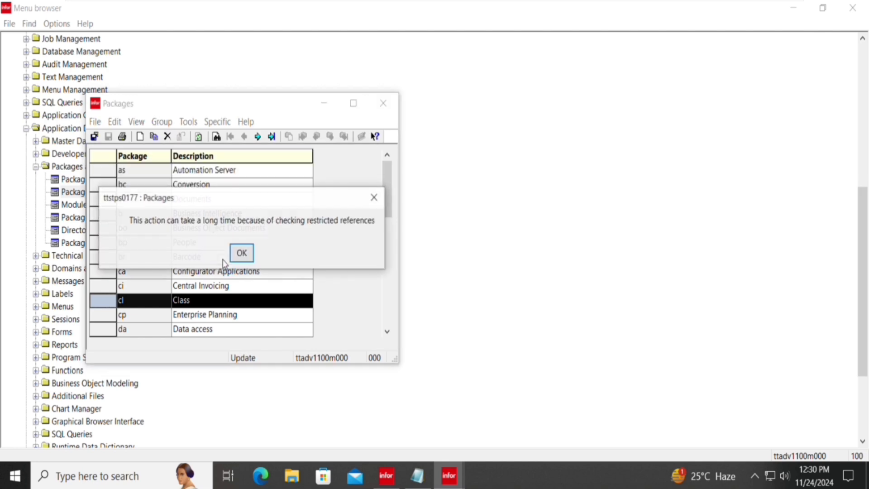
{"action": "left_click", "coordinate": [251, 259]}
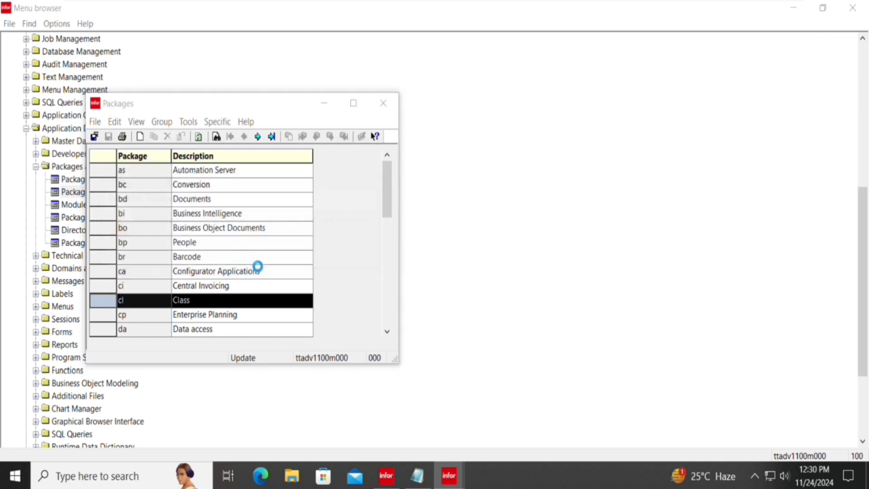
{"action": "left_click", "coordinate": [250, 259]}
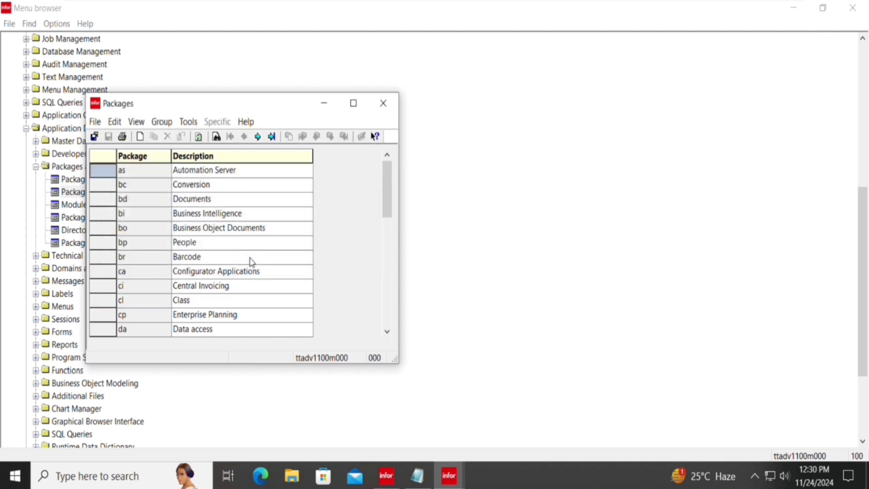
Try deleting the im Infor Learning Purchase package, which is likewise refused for occurring in modules.
{"action": "scroll", "coordinate": [190, 301], "scroll_direction": "down", "scroll_amount": 7}
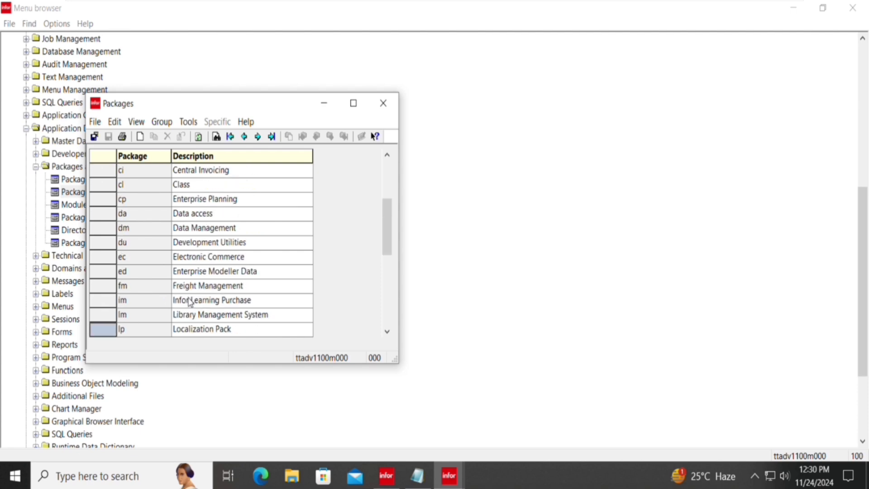
{"action": "left_click", "coordinate": [113, 289]}
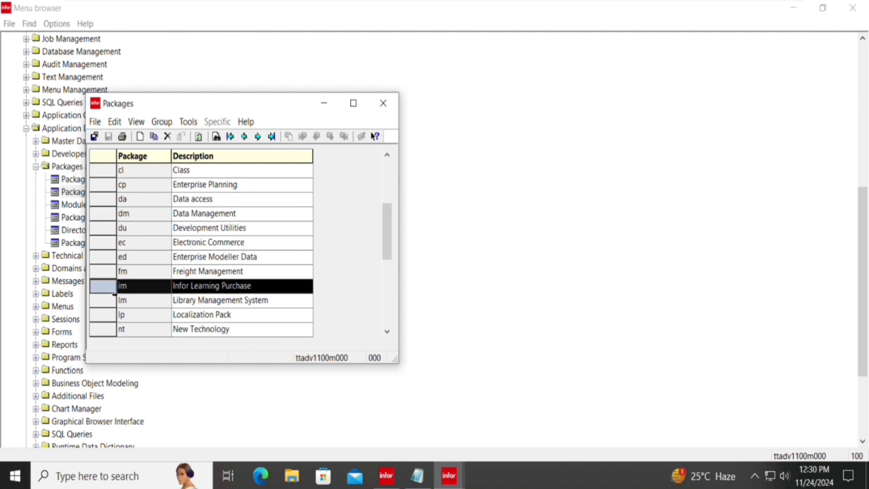
{"action": "left_click", "coordinate": [168, 137]}
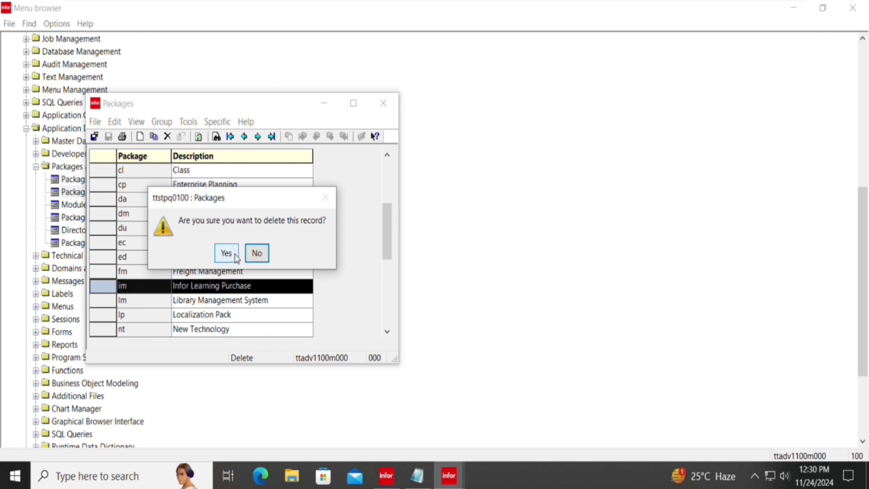
{"action": "left_click", "coordinate": [226, 253]}
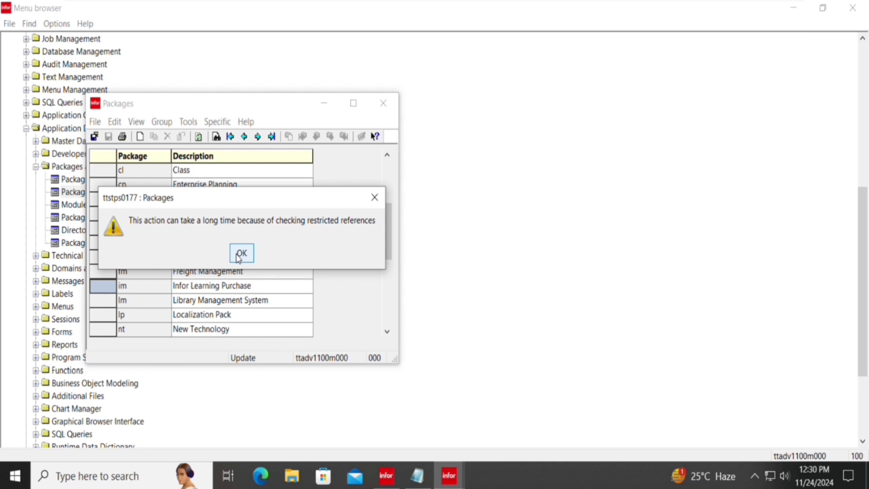
{"action": "left_click", "coordinate": [237, 256]}
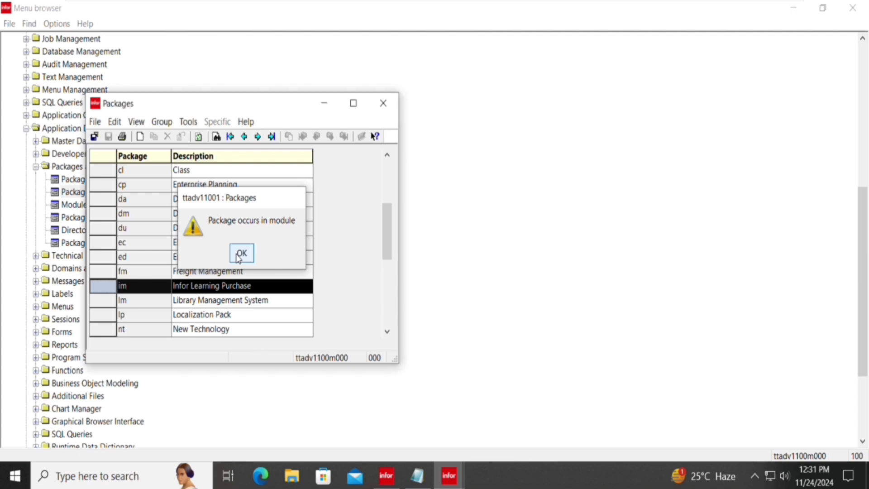
{"action": "left_click", "coordinate": [238, 256]}
Close the Packages list and open the Modules session showing package im's modules.
{"action": "key", "text": "Escape"}
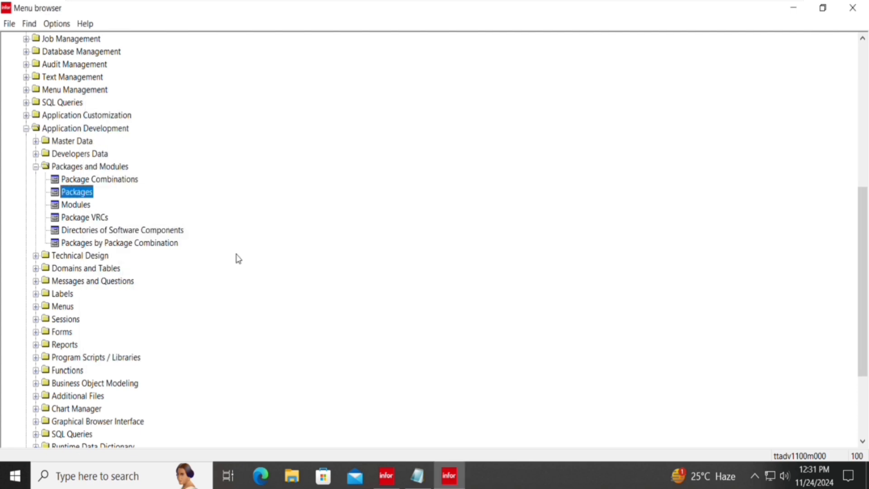
{"action": "key", "text": "Down"}
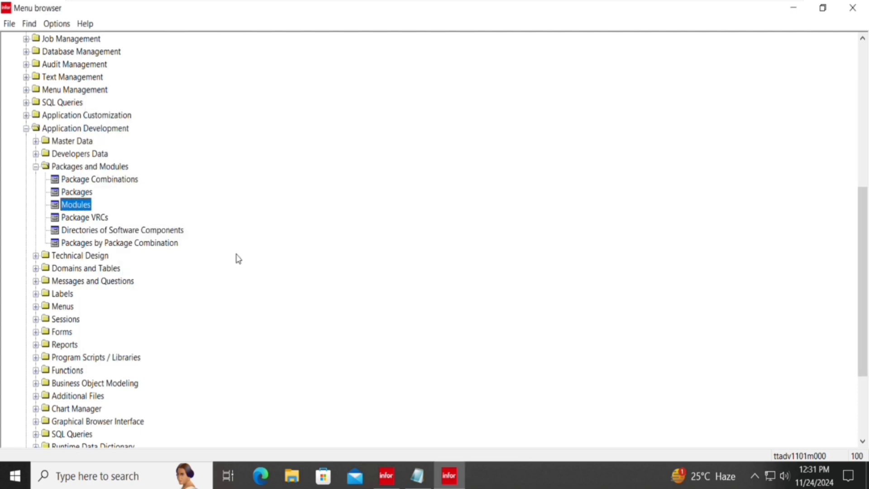
{"action": "key", "text": "Return"}
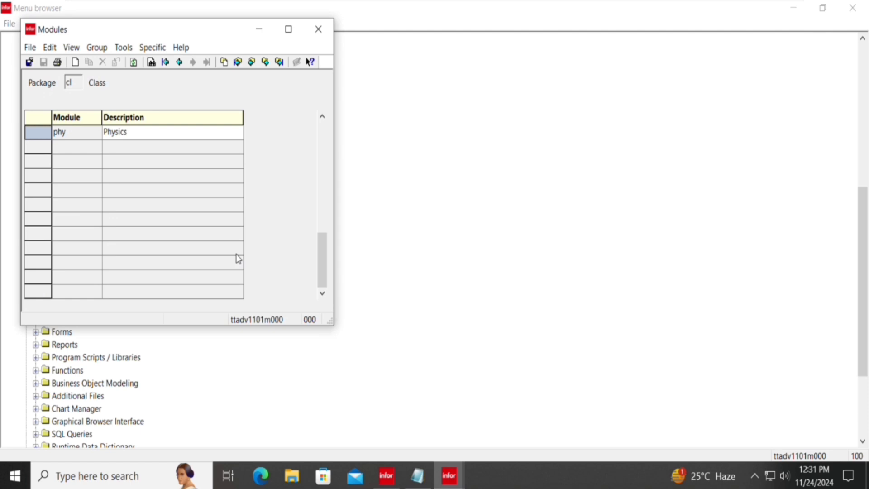
{"action": "key", "text": "ctrl+g"}
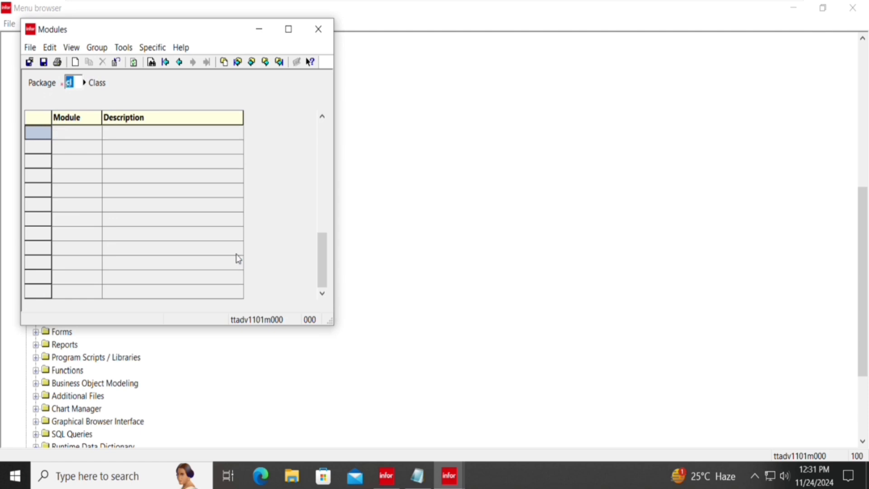
{"action": "type", "text": "im"}
{"action": "key", "text": "Return"}
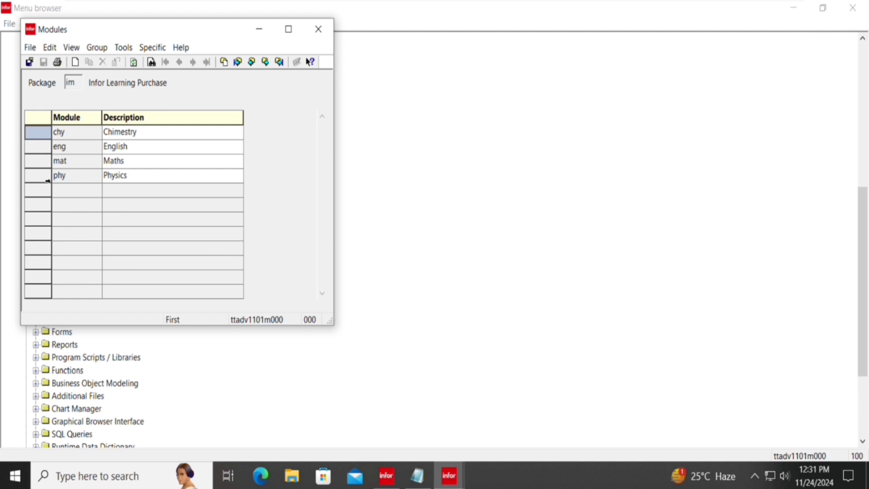
Select modules phy, mat, eng and chy and delete them, confirming Yes and the warning.
{"action": "left_click", "coordinate": [47, 180]}
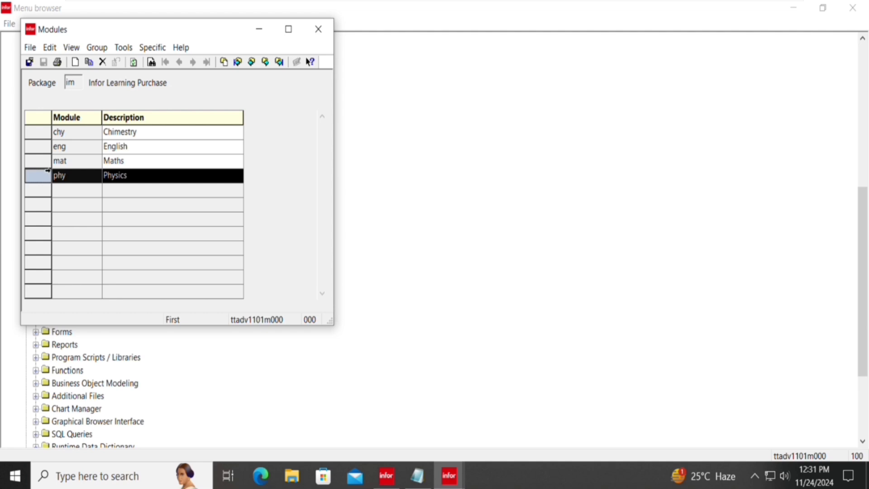
{"action": "left_click", "coordinate": [48, 160], "text": "shift"}
{"action": "left_click", "coordinate": [52, 145], "text": "shift"}
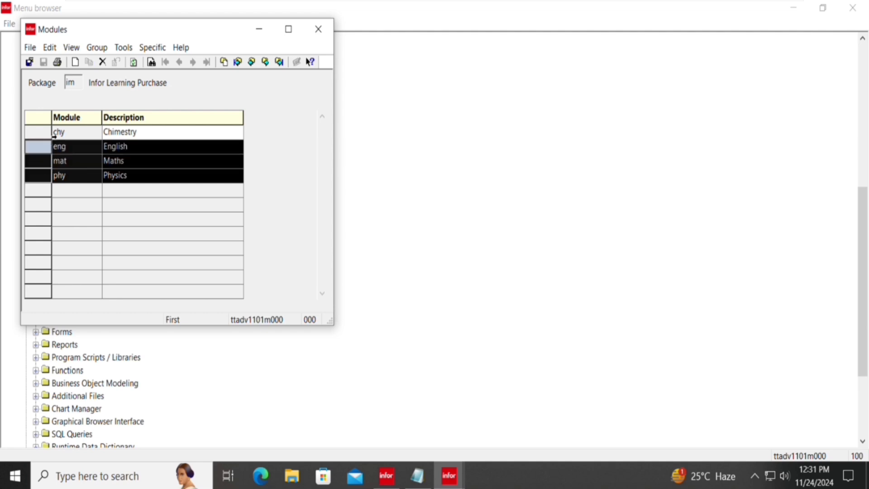
{"action": "left_click", "coordinate": [57, 133], "text": "shift"}
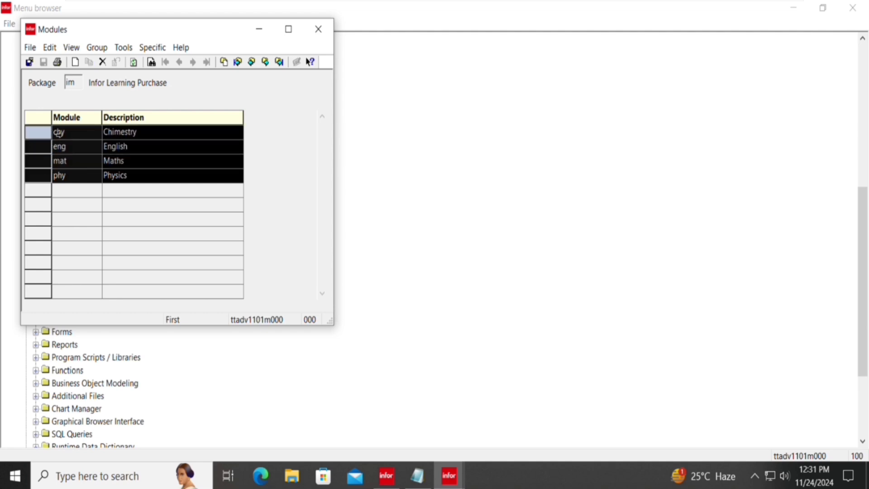
{"action": "left_click", "coordinate": [103, 63]}
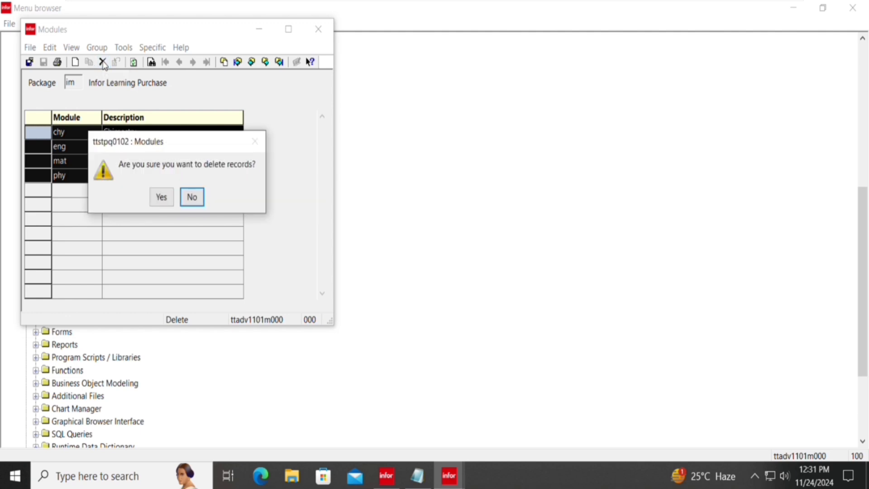
{"action": "key", "text": "Left"}
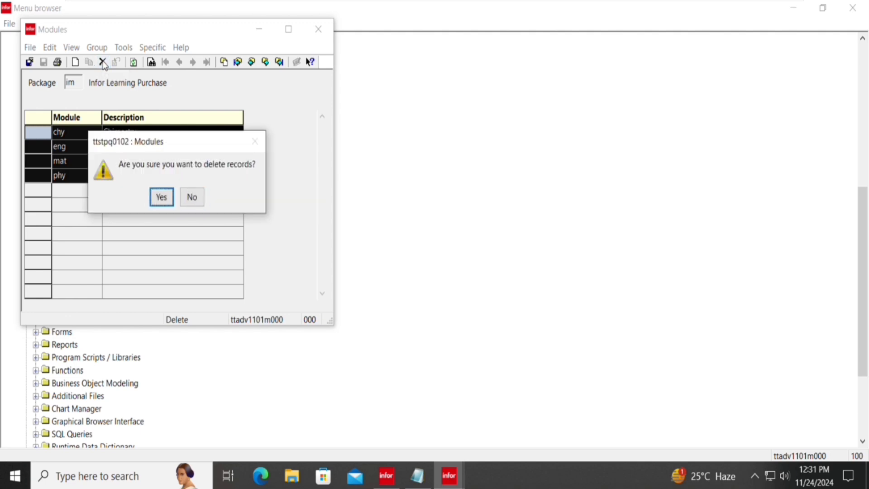
{"action": "key", "text": "Return"}
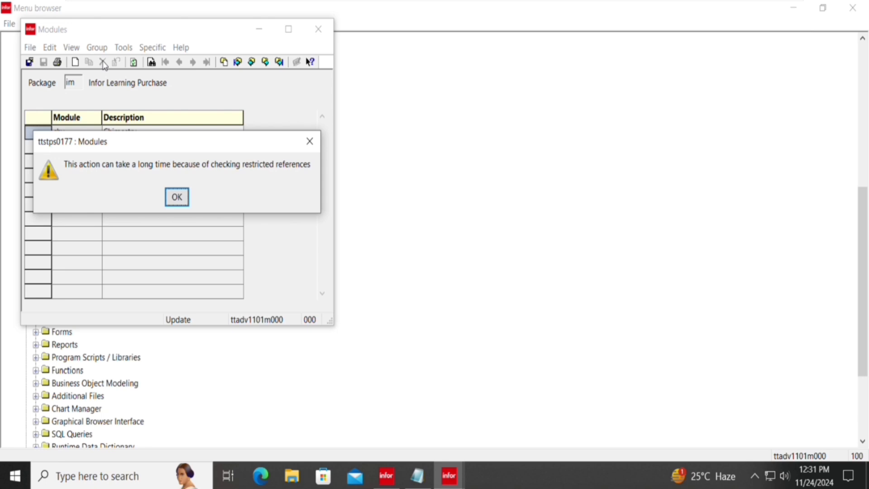
{"action": "key", "text": "Return"}
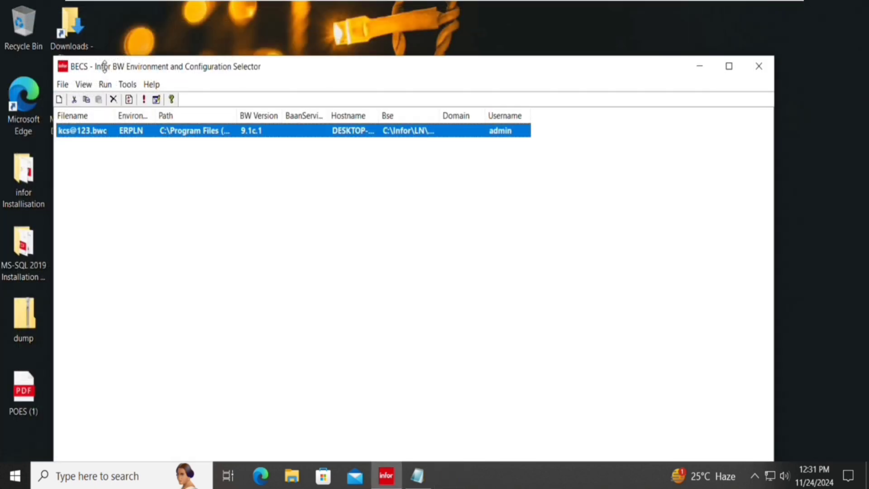
Log in to ERPLN with the password, dismiss the icon warning and maximize the Menu browser.
{"action": "key", "text": "Return"}
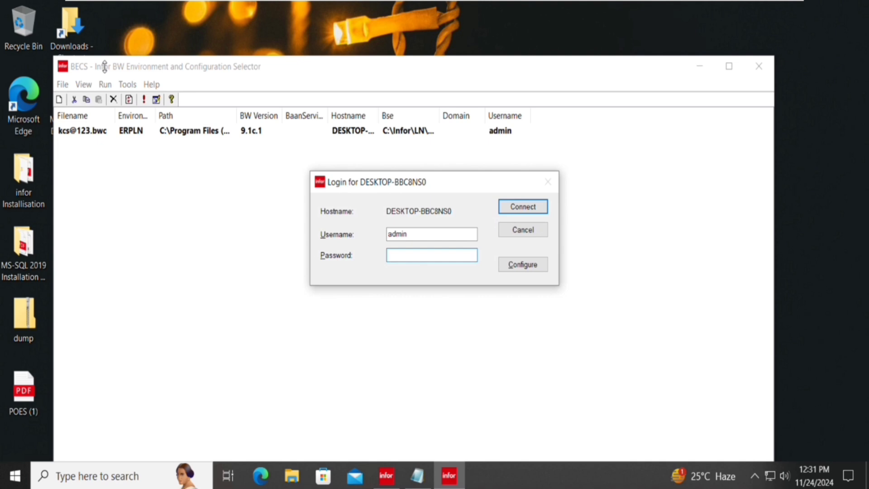
{"action": "type", "text": "•••••••"}
{"action": "key", "text": "Return"}
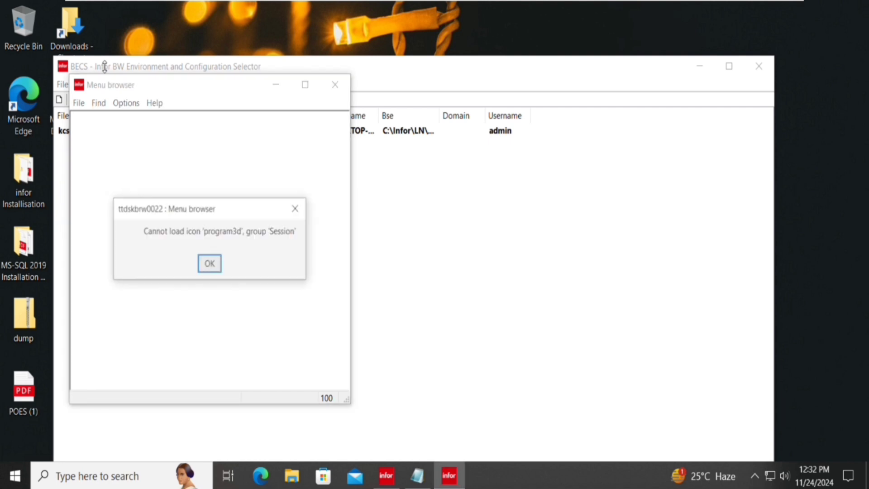
{"action": "key", "text": "Return"}
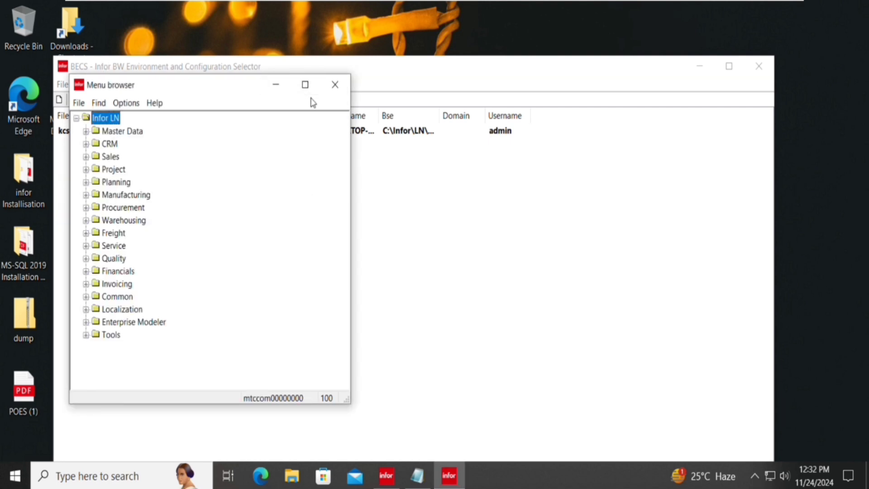
{"action": "left_click", "coordinate": [304, 84]}
{"action": "key", "text": "Down"}
{"action": "key", "text": "Down"}
{"action": "key", "text": "Down"}
{"action": "key", "text": "Down"}
{"action": "key", "text": "Down"}
{"action": "key", "text": "Down"}
{"action": "key", "text": "Down"}
{"action": "key", "text": "Down"}
{"action": "key", "text": "Down"}
{"action": "key", "text": "Down"}
{"action": "key", "text": "Down"}
{"action": "key", "text": "Down"}
{"action": "key", "text": "Down"}
{"action": "key", "text": "Down"}
{"action": "key", "text": "Down"}
{"action": "key", "text": "Down"}
{"action": "key", "text": "Down"}
{"action": "key", "text": "Down"}
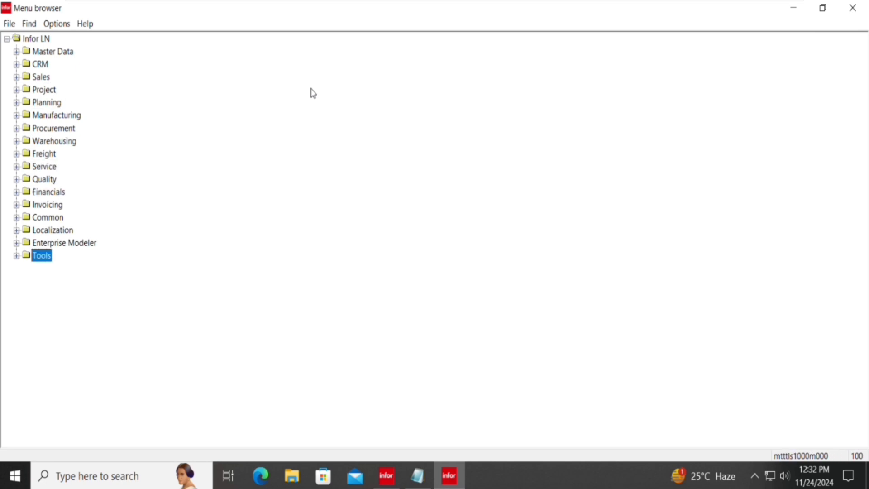
Navigate Tools > Application Development > Packages and Modules and start the Modules session.
{"action": "key", "text": "Right"}
{"action": "key", "text": "Down"}
{"action": "key", "text": "Down"}
{"action": "key", "text": "Down"}
{"action": "key", "text": "Down"}
{"action": "key", "text": "Down"}
{"action": "key", "text": "Down"}
{"action": "key", "text": "Down"}
{"action": "key", "text": "Down"}
{"action": "key", "text": "Down"}
{"action": "key", "text": "Down"}
{"action": "key", "text": "Down"}
{"action": "key", "text": "Down"}
{"action": "key", "text": "Down"}
{"action": "key", "text": "Down"}
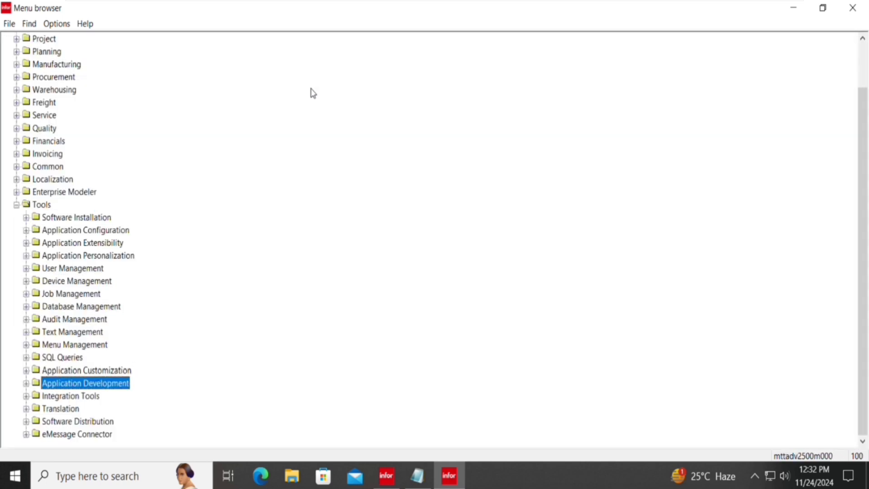
{"action": "key", "text": "Right"}
{"action": "key", "text": "Down"}
{"action": "key", "text": "Down"}
{"action": "key", "text": "Down"}
{"action": "key", "text": "Down"}
{"action": "key", "text": "Down"}
{"action": "key", "text": "Down"}
{"action": "key", "text": "Down"}
{"action": "key", "text": "Down"}
{"action": "key", "text": "Down"}
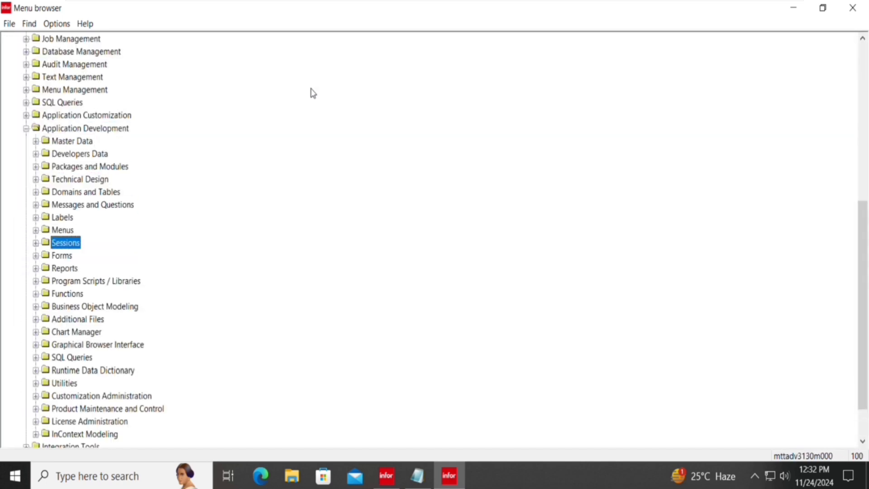
{"action": "key", "text": "Right"}
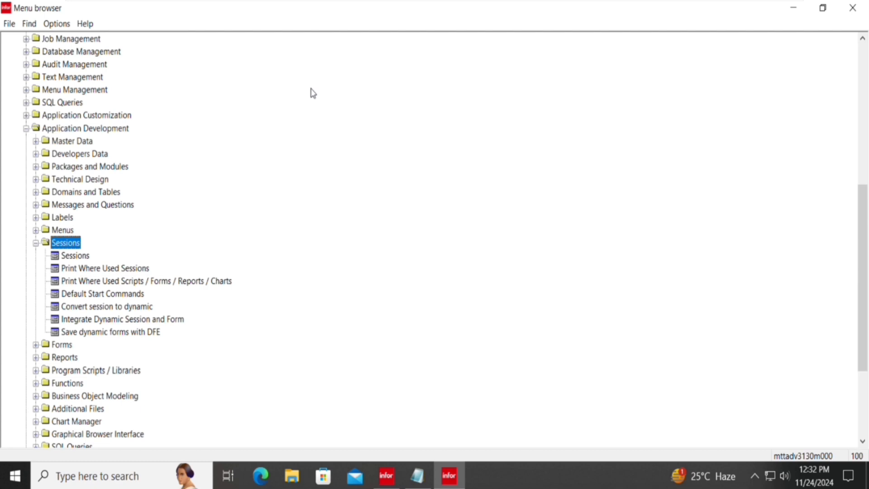
{"action": "key", "text": "Left"}
{"action": "key", "text": "Up"}
{"action": "key", "text": "Up"}
{"action": "key", "text": "Up"}
{"action": "key", "text": "Up"}
{"action": "key", "text": "Up"}
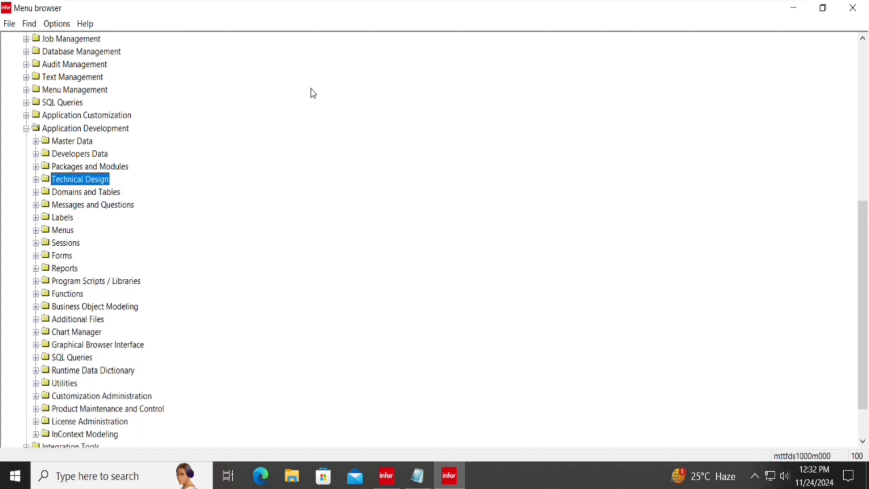
{"action": "key", "text": "Up"}
{"action": "key", "text": "Right"}
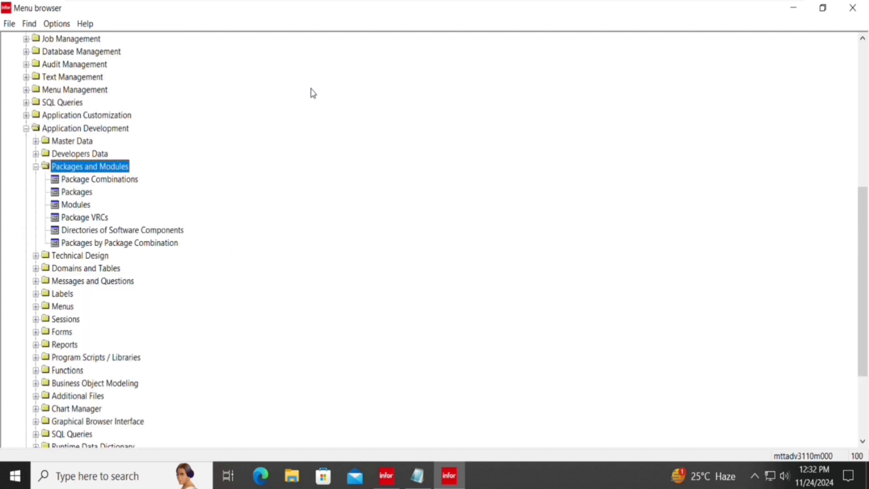
{"action": "key", "text": "Down"}
{"action": "key", "text": "Down"}
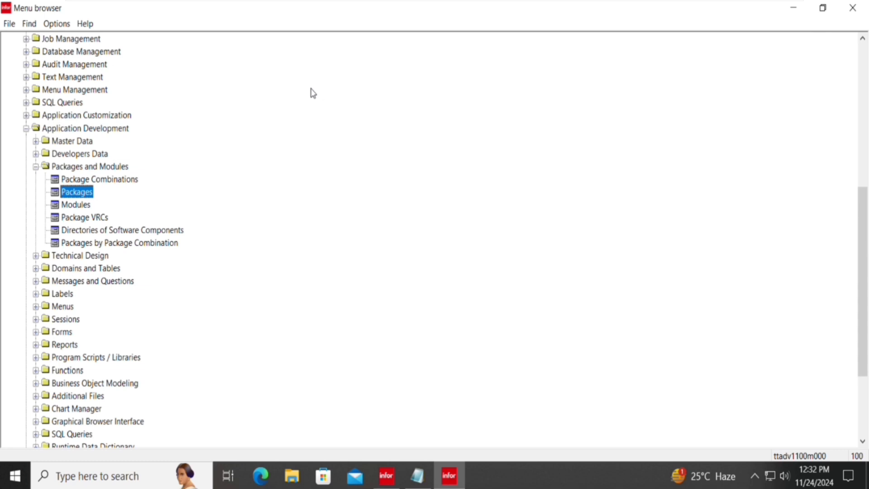
{"action": "key", "text": "Down"}
{"action": "key", "text": "Return"}
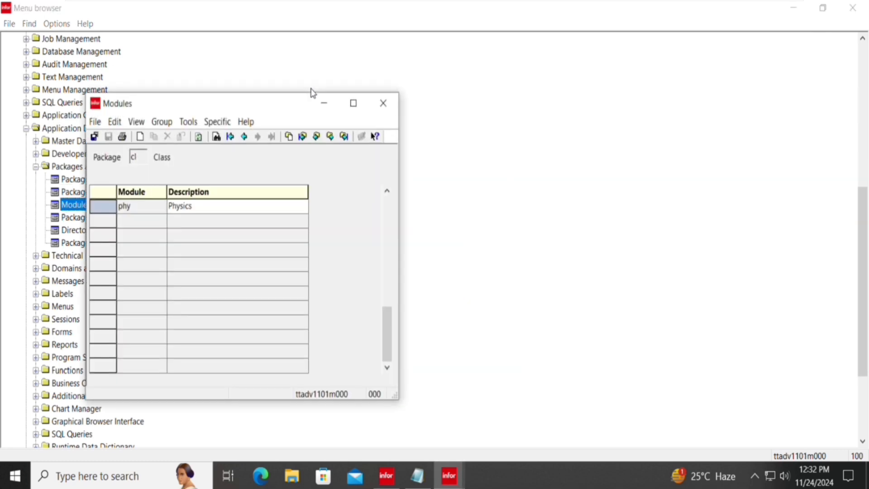
Load package im's modules and delete the chy Chimestry module, answering Yes.
{"action": "type", "text": "im"}
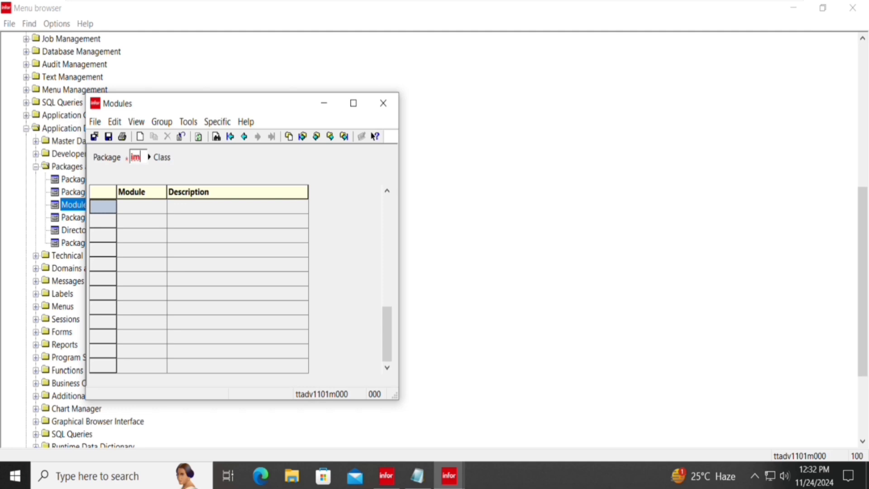
{"action": "key", "text": "Return"}
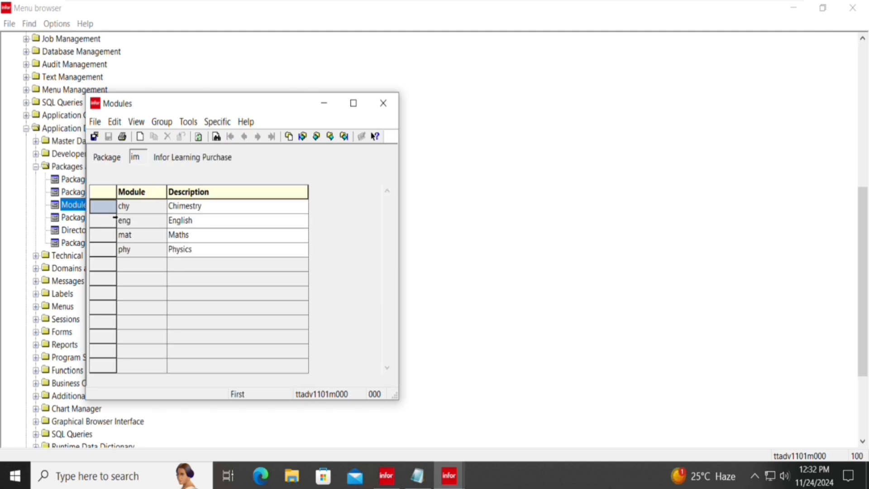
{"action": "left_click", "coordinate": [115, 216]}
{"action": "left_click", "coordinate": [169, 136]}
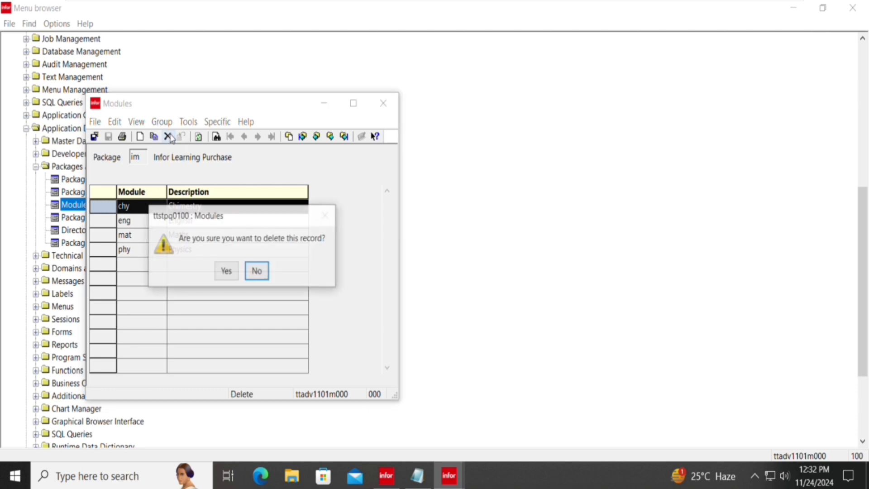
{"action": "key", "text": "Left"}
Confirm the chy deletion, then log back into ERPLN with the password and dismiss both icon warnings.
{"action": "key", "text": "Return"}
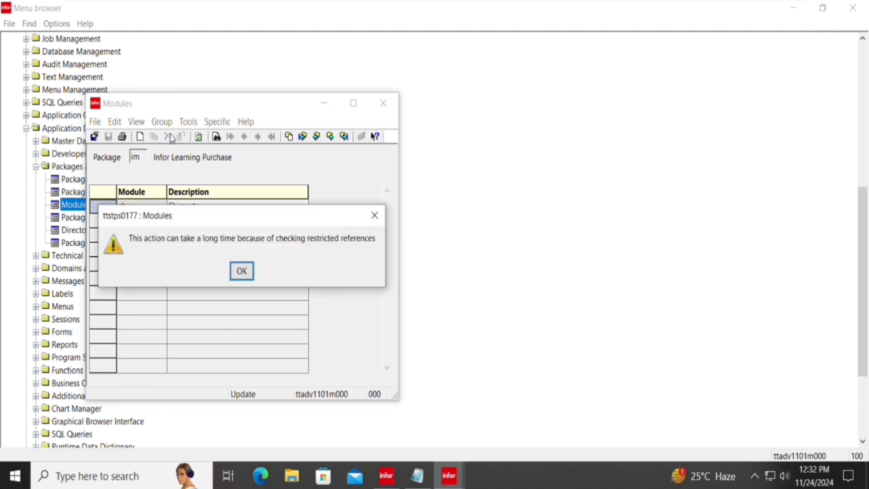
{"action": "key", "text": "Return"}
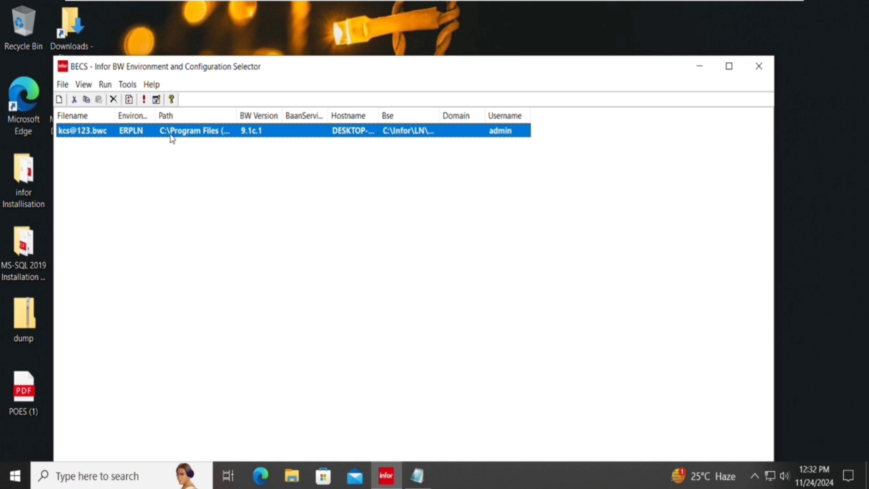
{"action": "double_click", "coordinate": [172, 131]}
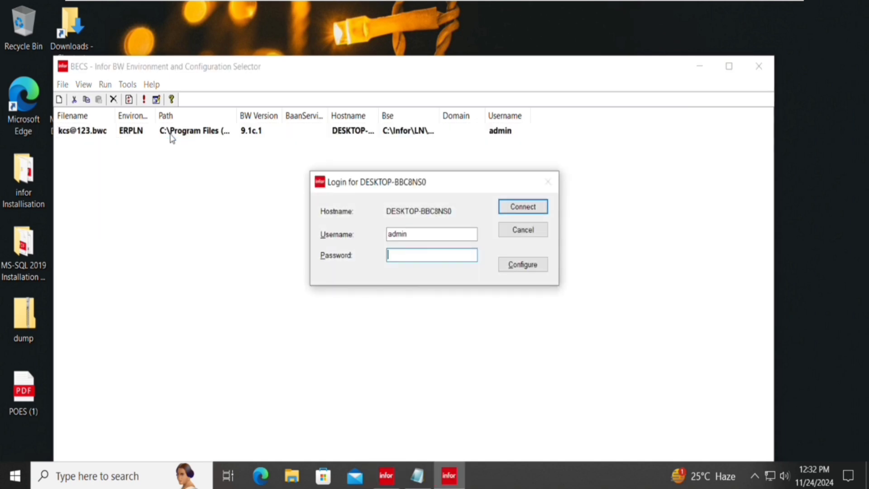
{"action": "key", "text": "Return"}
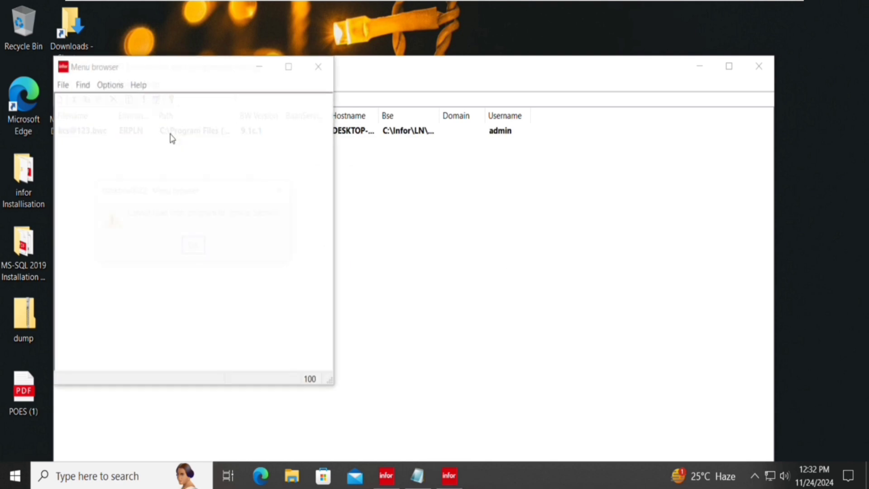
{"action": "key", "text": "Return"}
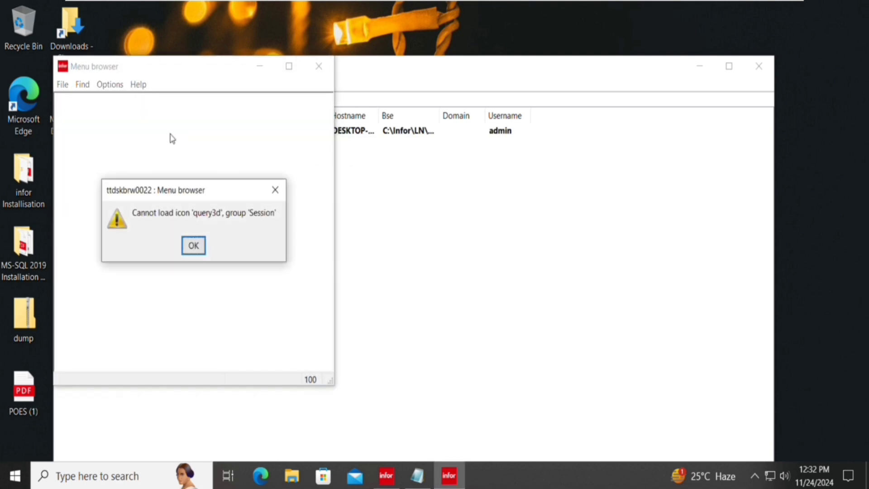
{"action": "key", "text": "Return"}
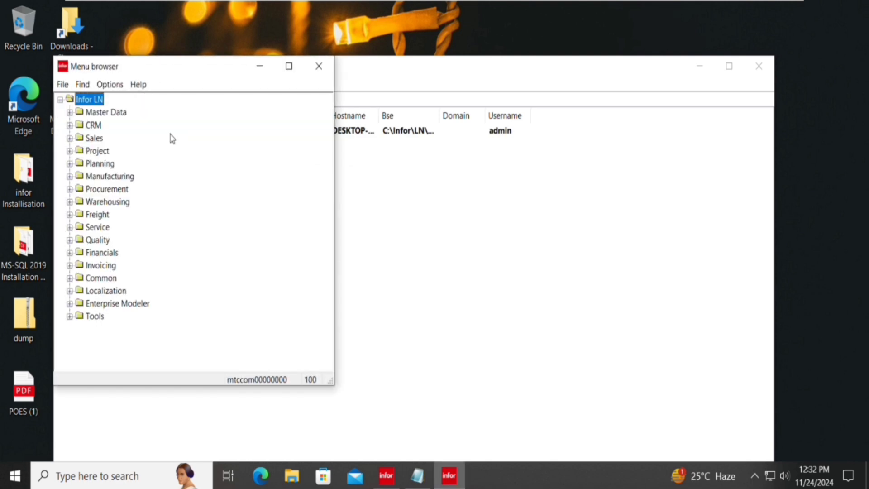
Maximize the Menu browser and expand Tools > Application Development > Packages and Modules down to Packages by Package Combination.
{"action": "left_click", "coordinate": [289, 66]}
{"action": "key", "text": "m"}
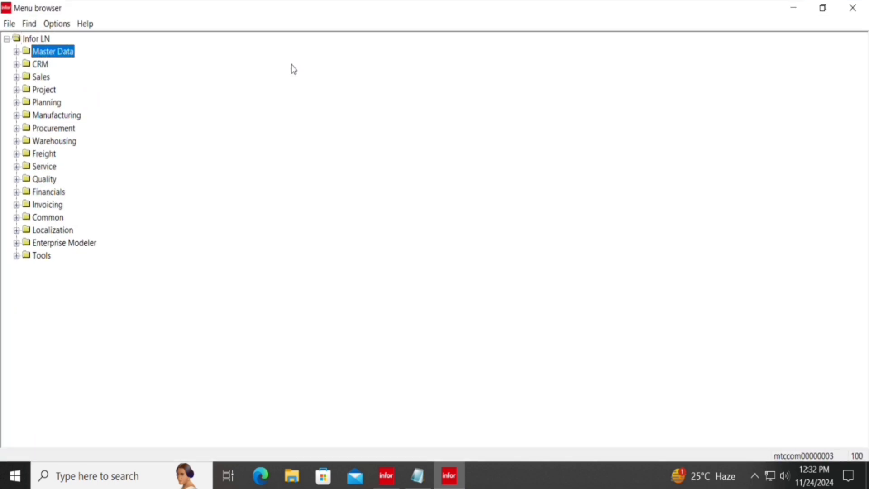
{"action": "key", "text": "s"}
{"action": "key", "text": "s"}
{"action": "key", "text": "t"}
{"action": "key", "text": "Right"}
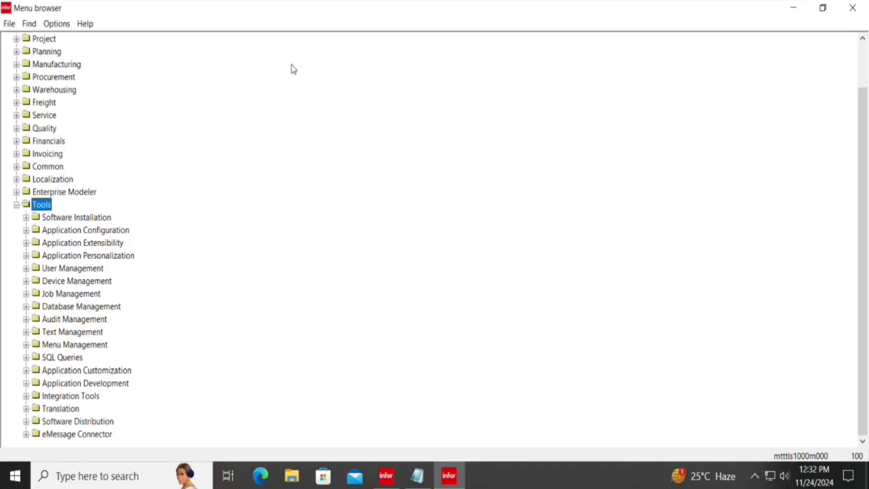
{"action": "key", "text": "a"}
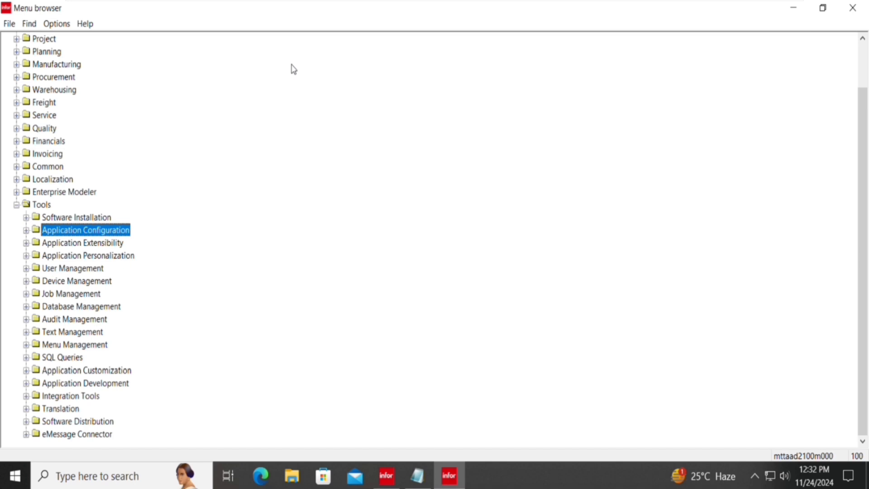
{"action": "key", "text": "d"}
{"action": "key", "text": "Down"}
{"action": "key", "text": "Down"}
{"action": "key", "text": "Down"}
{"action": "key", "text": "Down"}
{"action": "key", "text": "Down"}
{"action": "key", "text": "Down"}
{"action": "key", "text": "Down"}
{"action": "key", "text": "Down"}
{"action": "key", "text": "Down"}
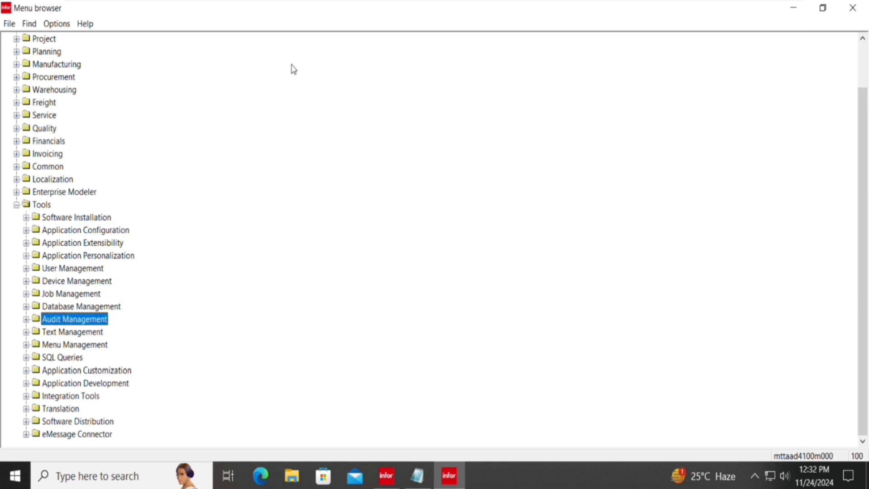
{"action": "key", "text": "Up"}
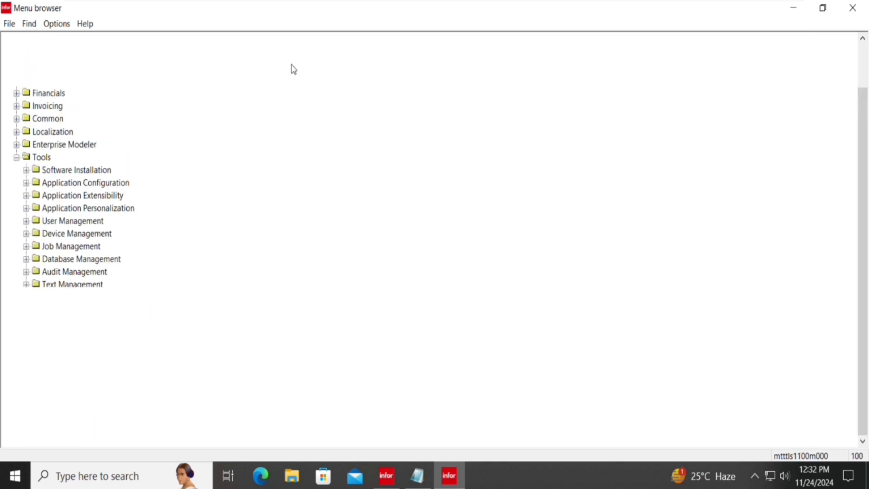
{"action": "key", "text": "Down"}
{"action": "key", "text": "Down"}
{"action": "key", "text": "Down"}
{"action": "key", "text": "Down"}
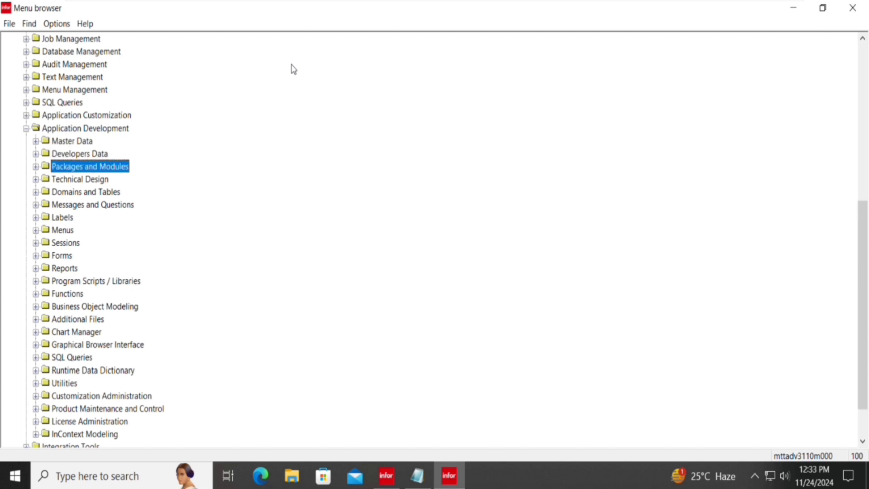
{"action": "key", "text": "Up"}
{"action": "key", "text": "Right"}
{"action": "key", "text": "Down"}
{"action": "key", "text": "Down"}
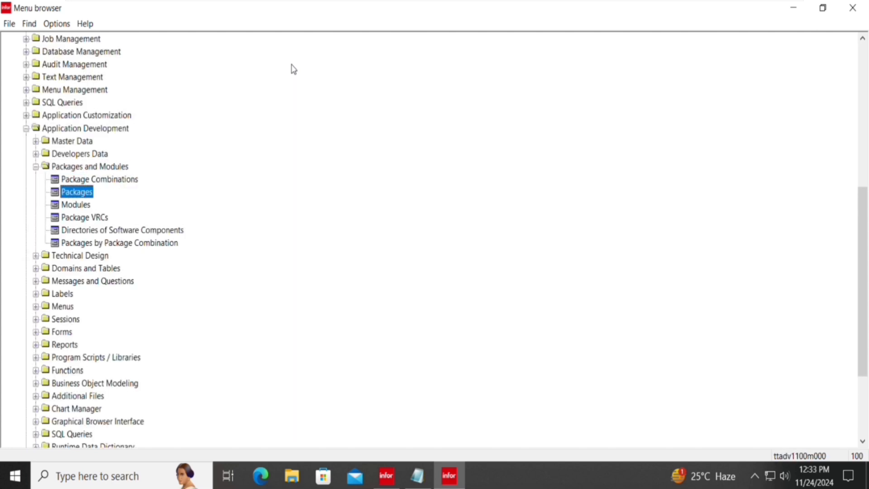
{"action": "key", "text": "Down"}
{"action": "key", "text": "Down"}
{"action": "key", "text": "Down"}
{"action": "key", "text": "Down"}
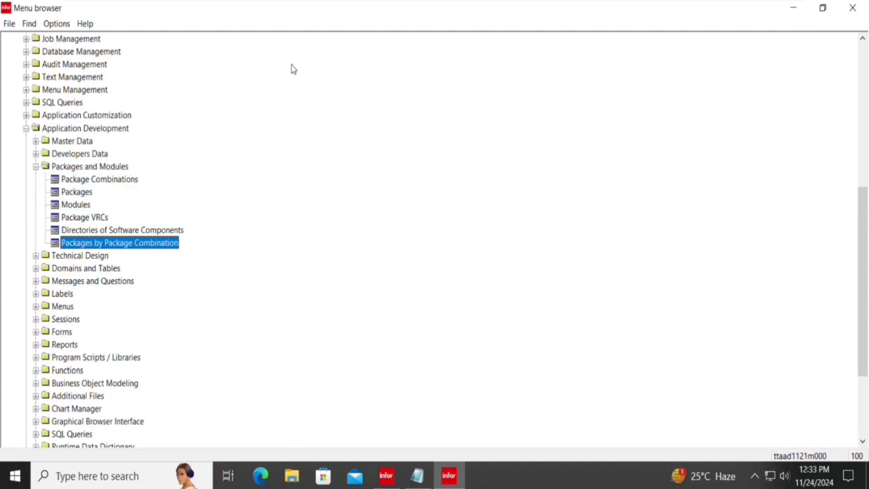
Delete the im Infor Learning Purchase row from package combination 1070000, then close the session.
{"action": "key", "text": "Return"}
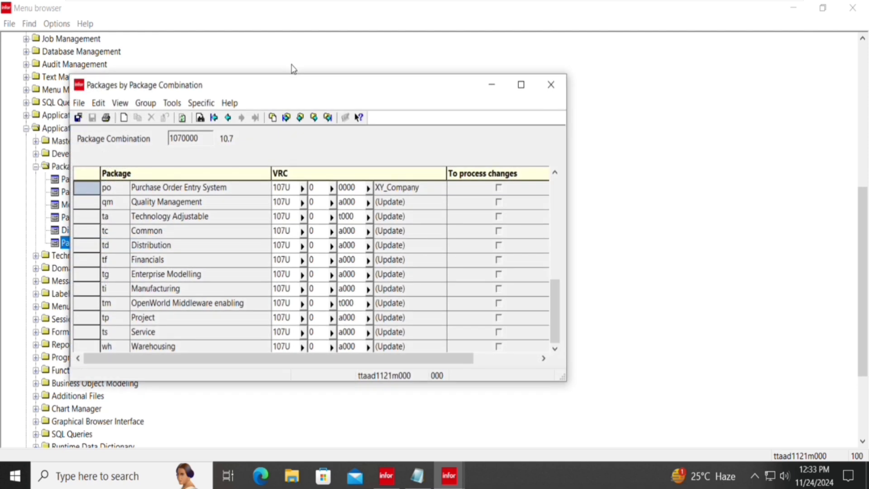
{"action": "key", "text": "ctrl+End"}
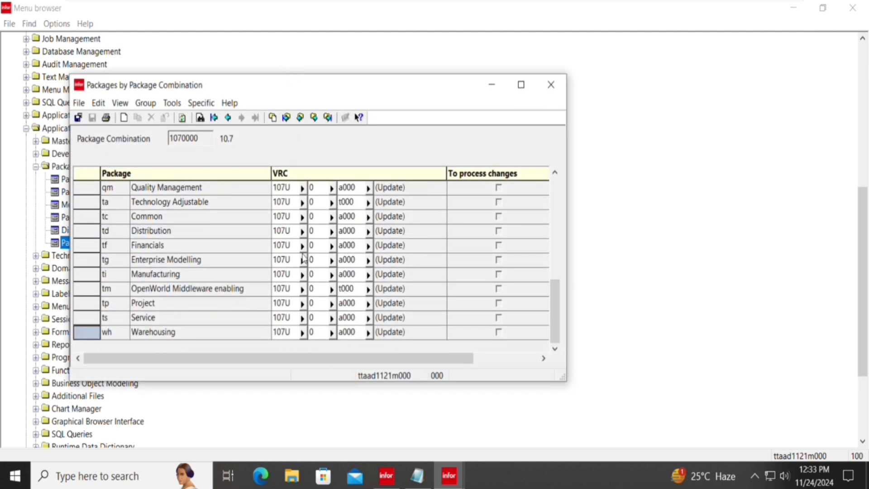
{"action": "key", "text": "ctrl+Home"}
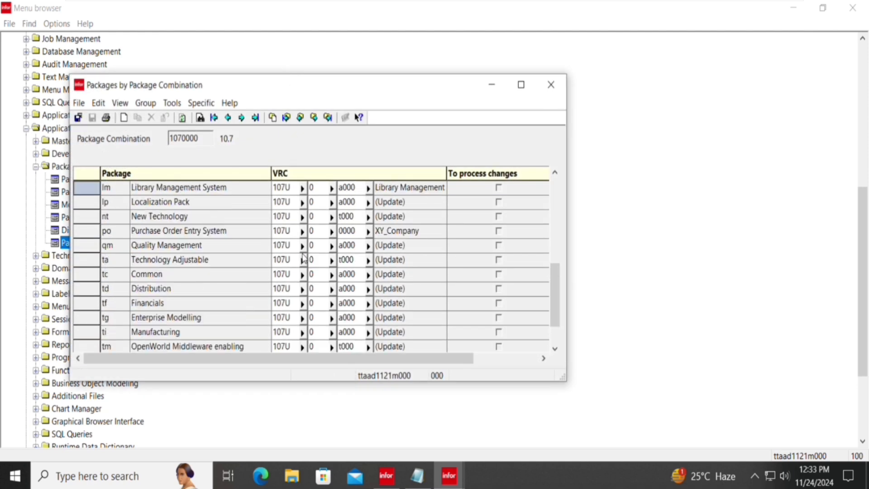
{"action": "scroll", "coordinate": [303, 258], "scroll_direction": "up", "scroll_amount": 3}
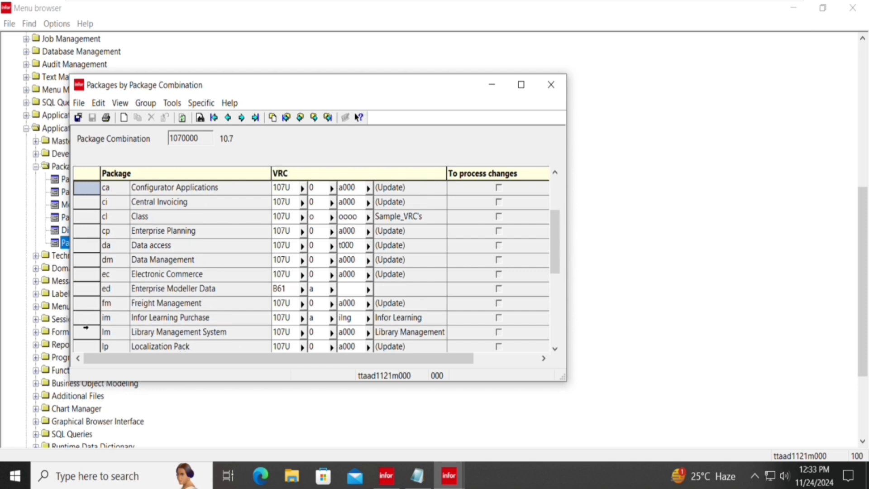
{"action": "left_click", "coordinate": [85, 324]}
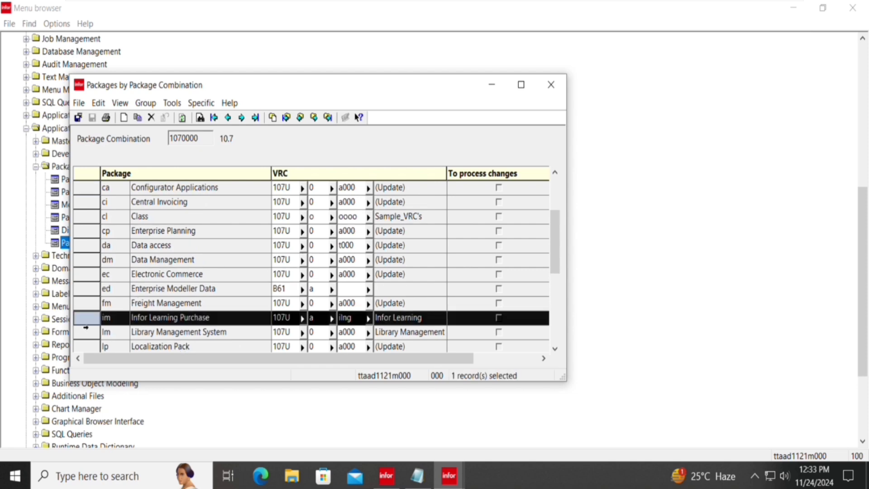
{"action": "left_click", "coordinate": [152, 118]}
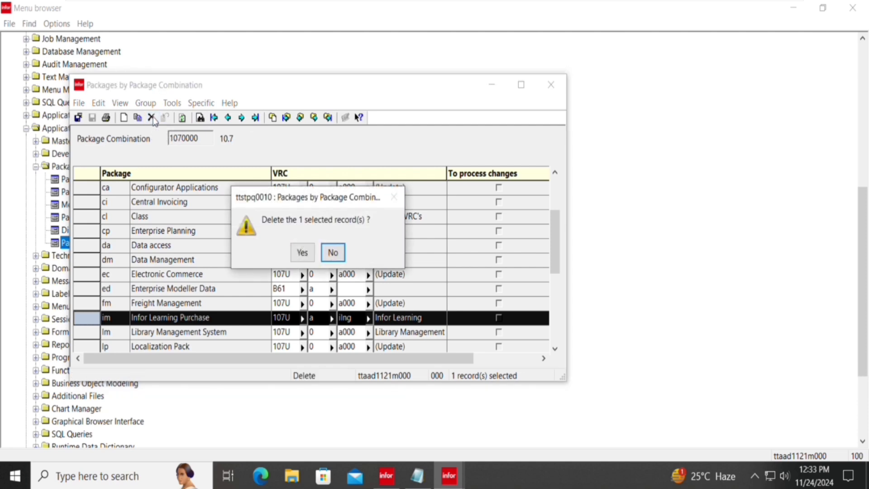
{"action": "key", "text": "Left"}
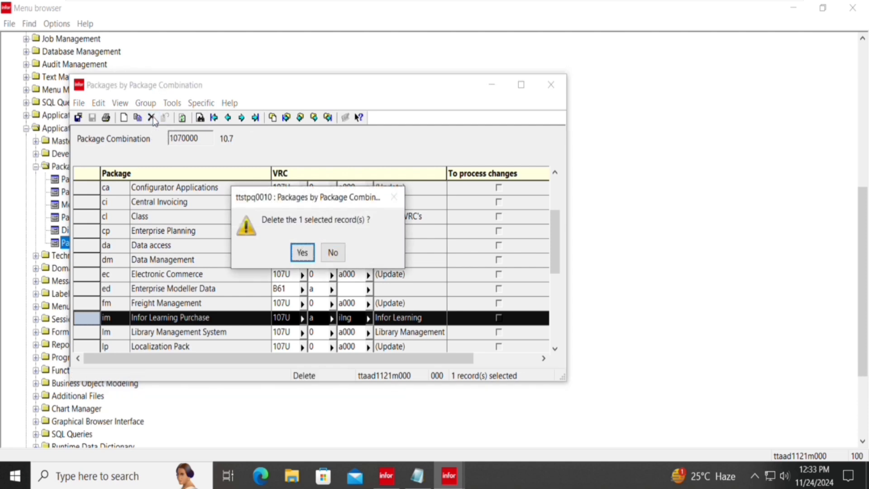
{"action": "key", "text": "Return"}
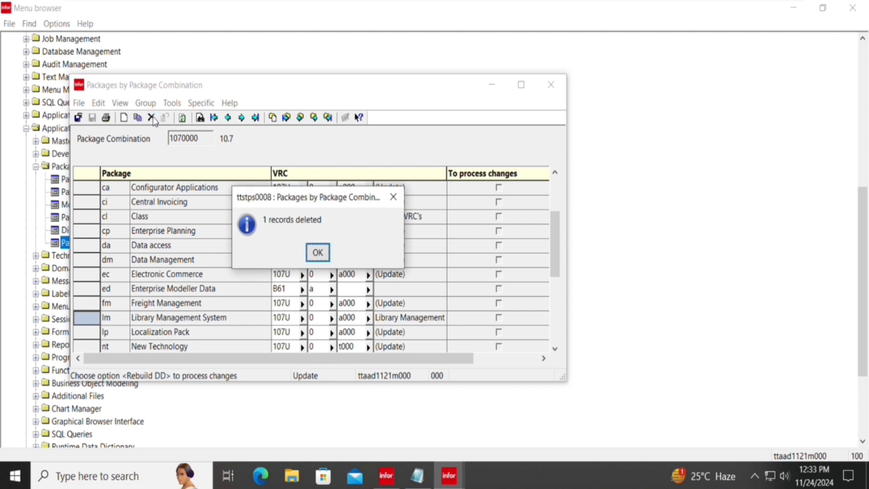
{"action": "key", "text": "Return"}
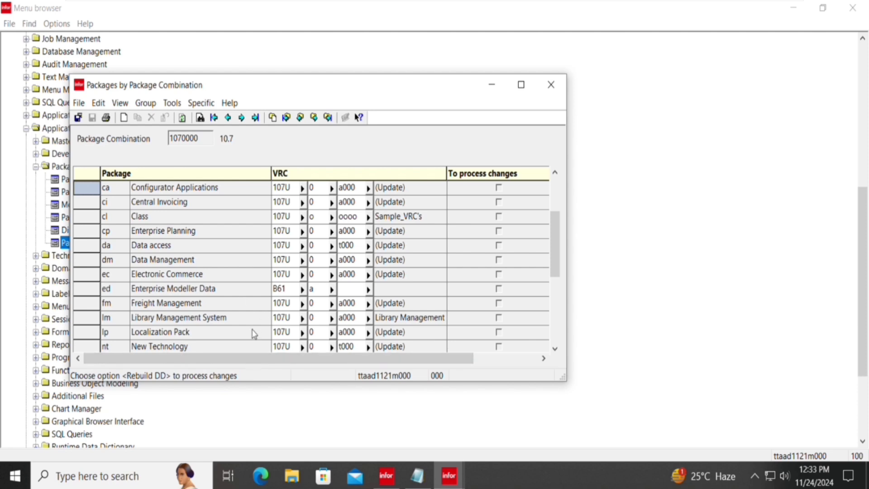
{"action": "key", "text": "Escape"}
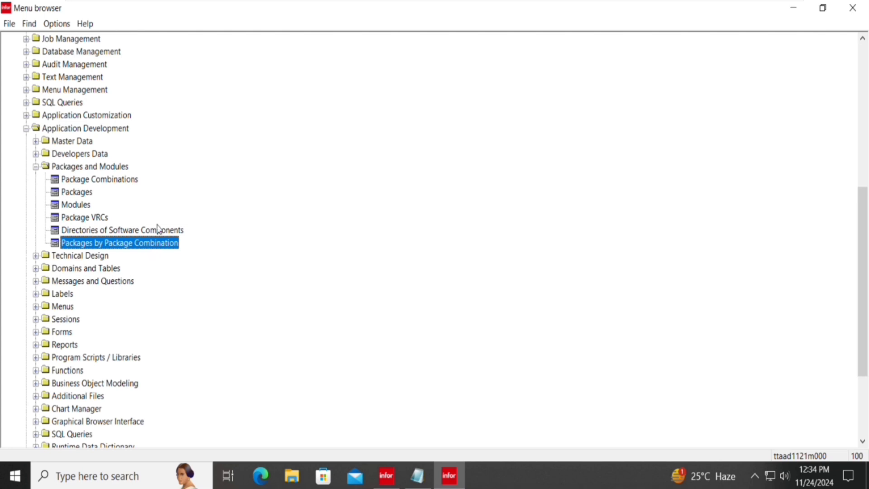
Open Directories of Software Components for package im with its VRC 107U a ilng.
{"action": "double_click", "coordinate": [159, 231]}
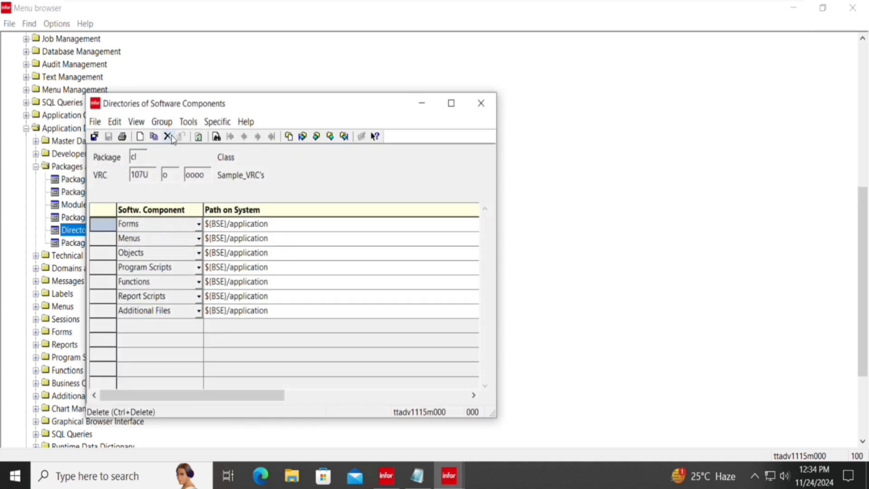
{"action": "left_click", "coordinate": [172, 139]}
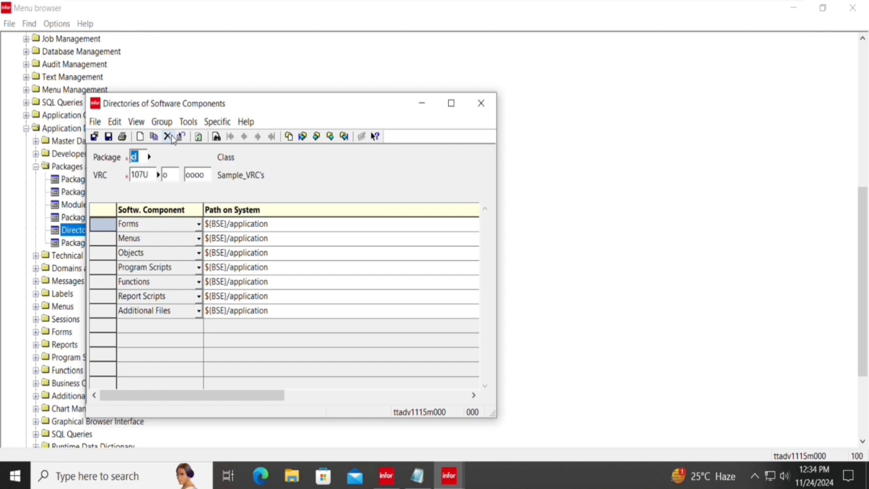
{"action": "type", "text": "im"}
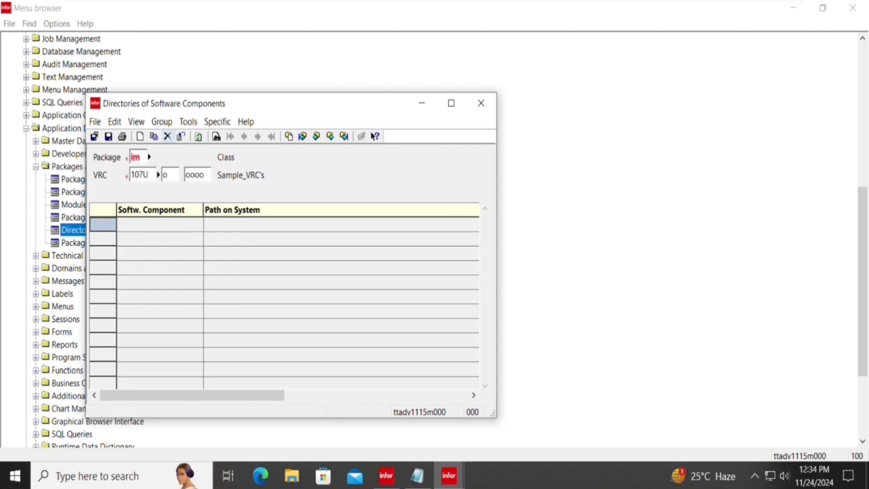
{"action": "key", "text": "Tab"}
{"action": "key", "text": "ctrl+b"}
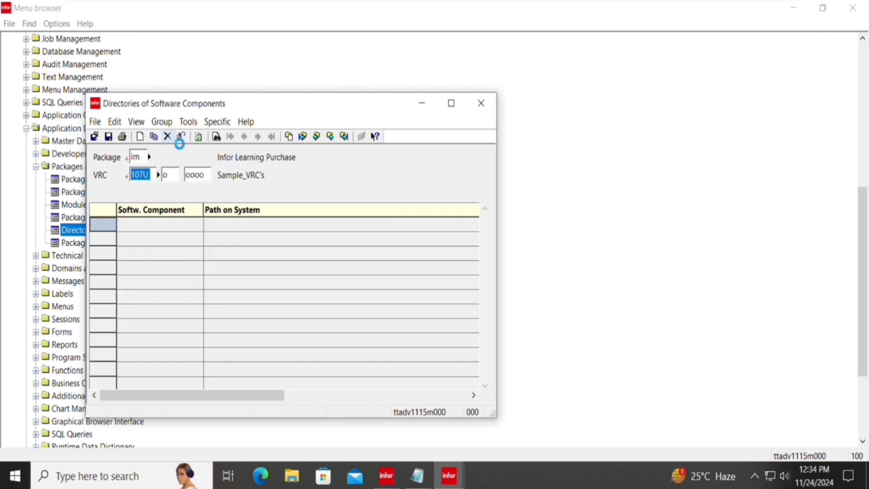
{"action": "key", "text": "Return"}
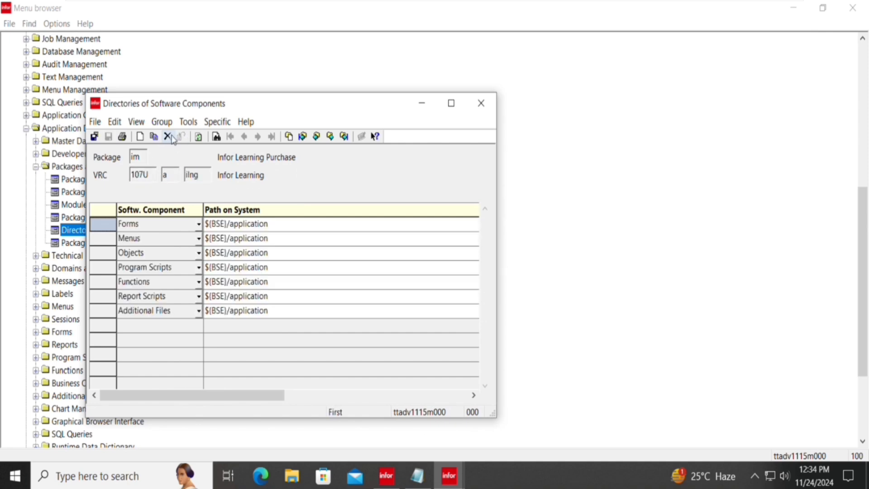
{"action": "left_click", "coordinate": [173, 137]}
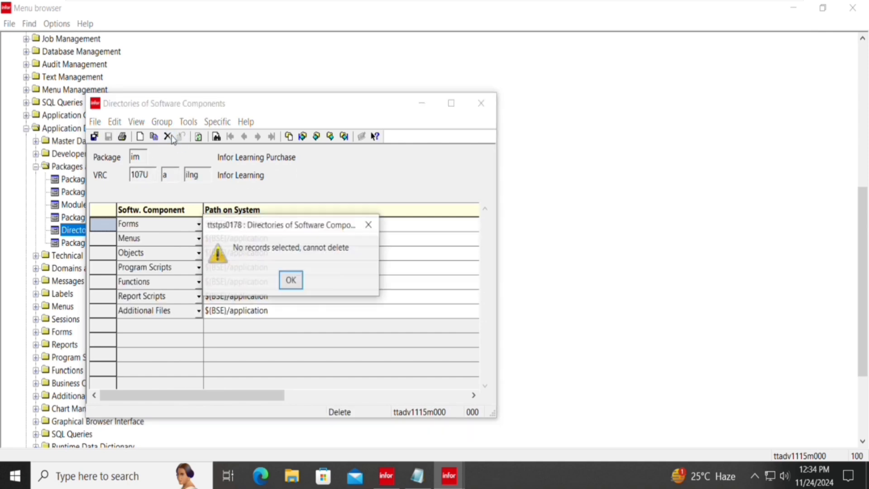
{"action": "key", "text": "Return"}
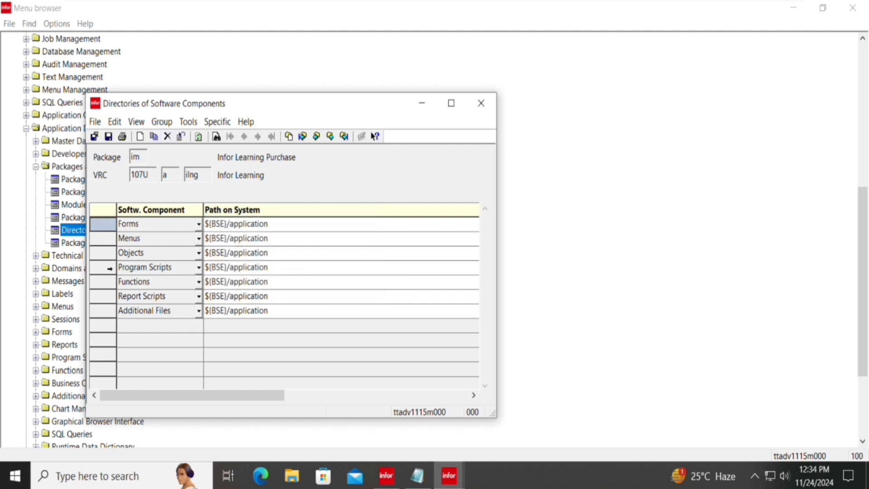
Select all seven directory rows, delete them with Yes, and close the session.
{"action": "left_click_drag", "start_coordinate": [114, 316], "coordinate": [114, 235]}
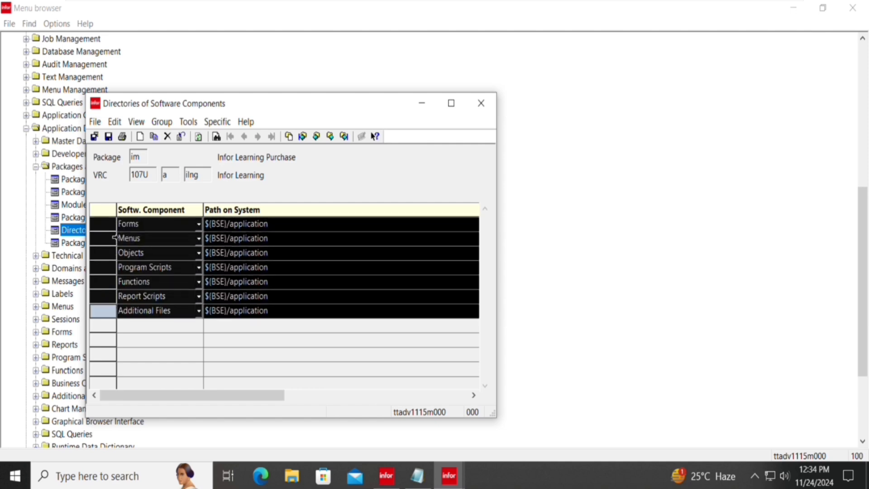
{"action": "left_click", "coordinate": [168, 136]}
{"action": "key", "text": "Left"}
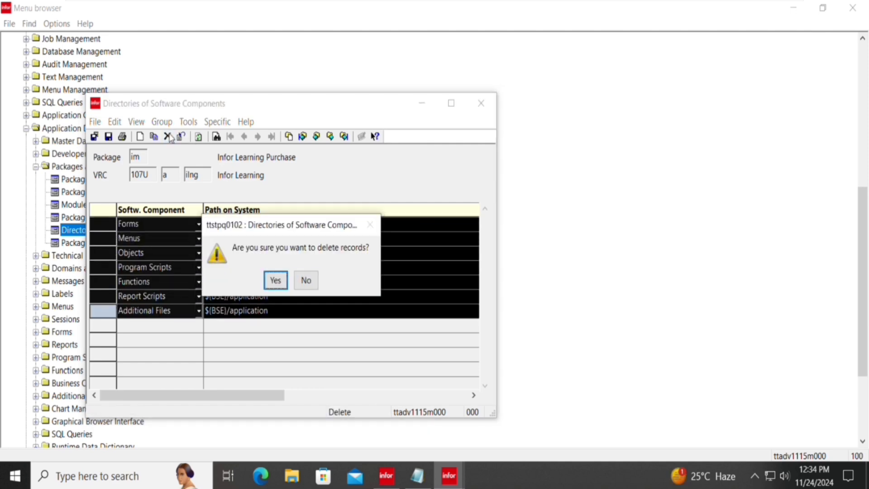
{"action": "key", "text": "Return"}
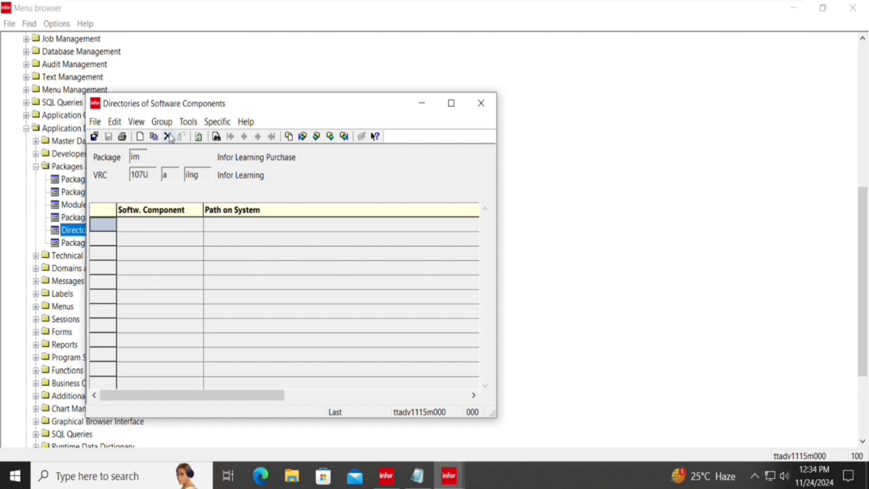
{"action": "key", "text": "Escape"}
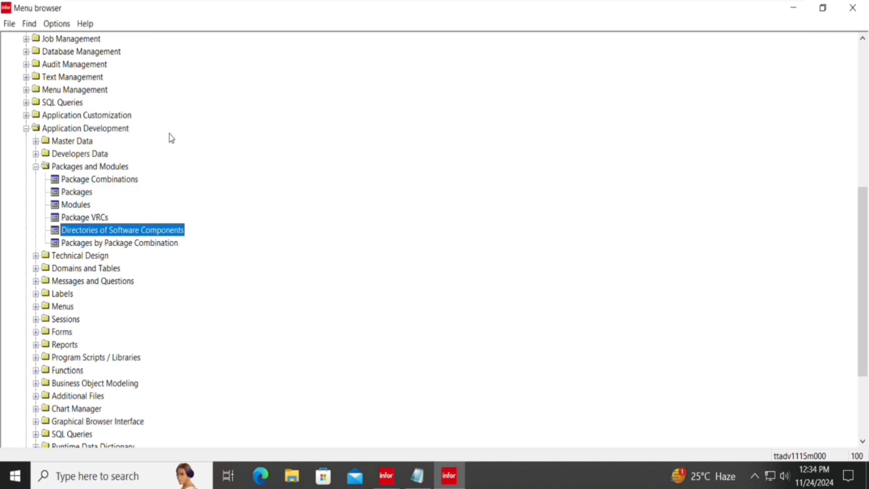
{"action": "key", "text": "Up"}
Delete package im's VRC 107U in the Package VRCs session, then close it.
{"action": "key", "text": "Return"}
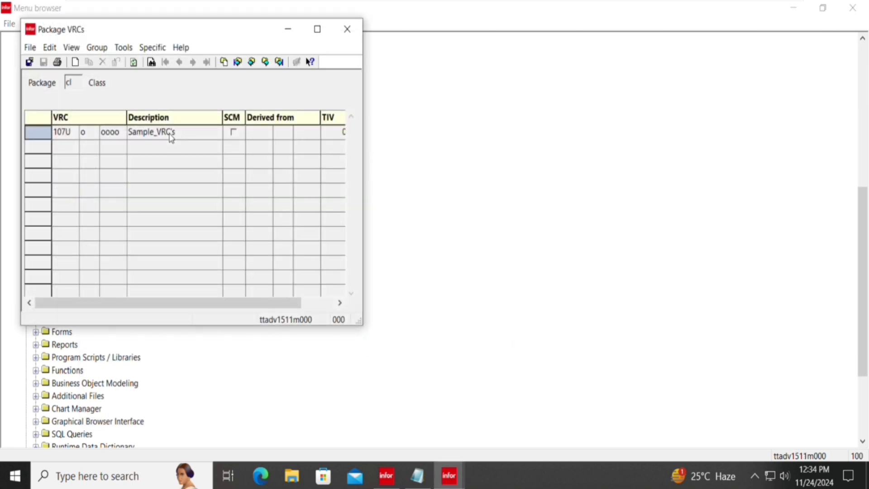
{"action": "key", "text": "Return"}
{"action": "type", "text": "p"}
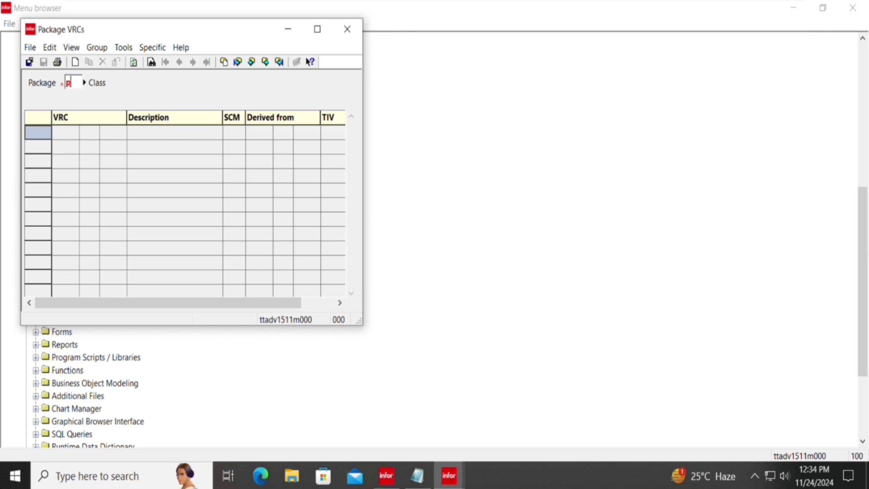
{"action": "key", "text": "BackSpace"}
{"action": "type", "text": "im"}
{"action": "key", "text": "Return"}
{"action": "left_click", "coordinate": [171, 136]}
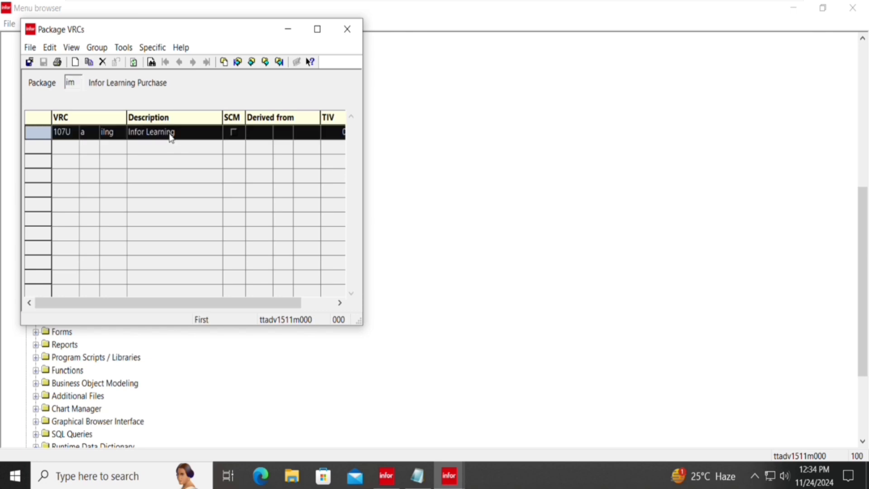
{"action": "left_click", "coordinate": [102, 62]}
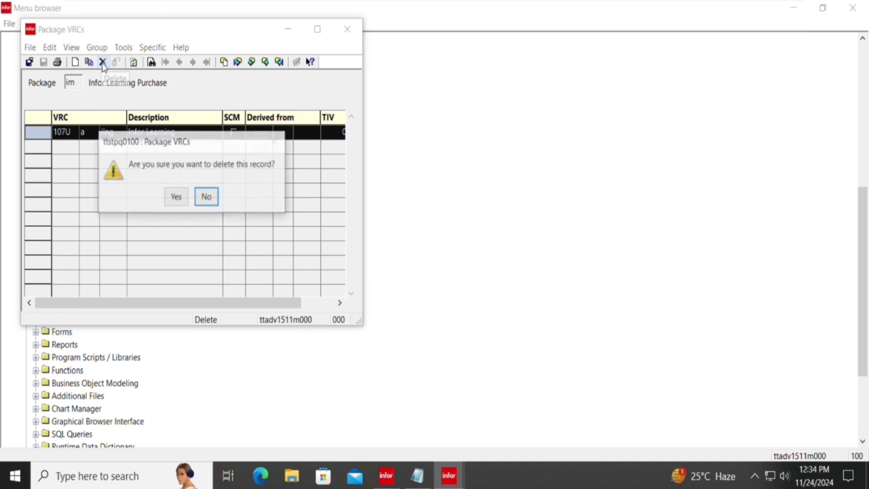
{"action": "key", "text": "Left"}
{"action": "key", "text": "Return"}
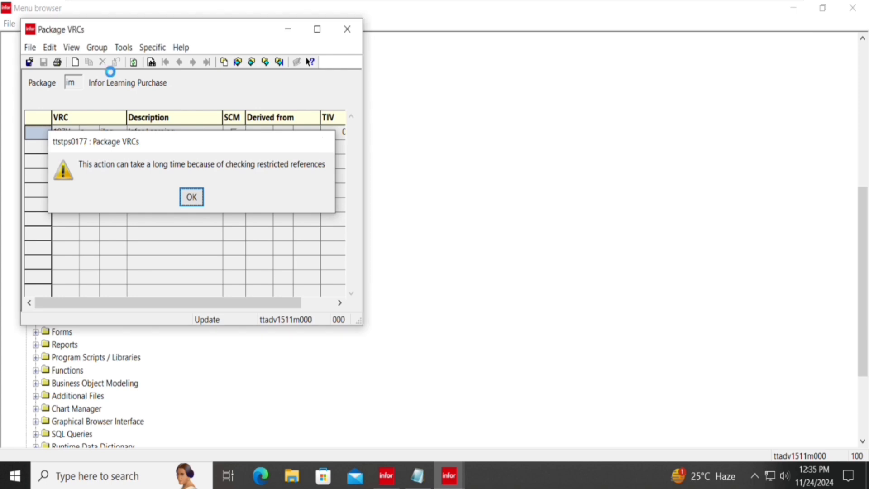
{"action": "key", "text": "Return"}
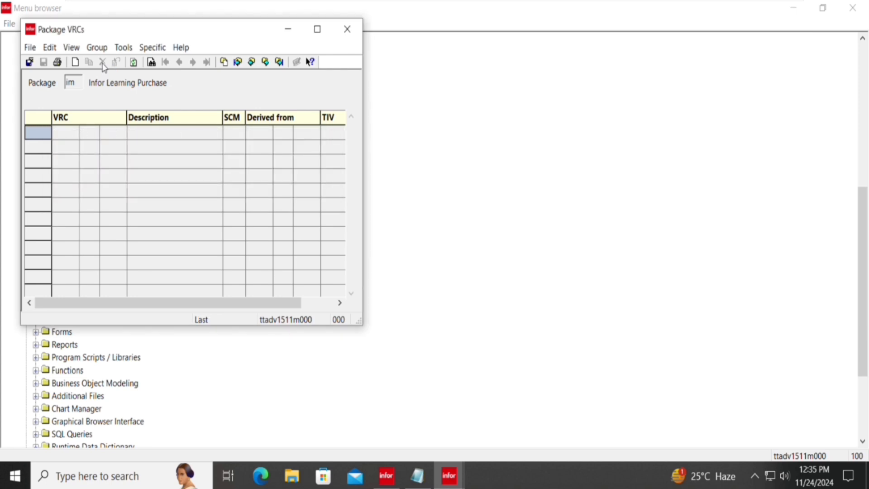
{"action": "key", "text": "Escape"}
Move through the Packages and Modules menu entries to reach the Modules session.
{"action": "key", "text": "Down"}
{"action": "key", "text": "Down"}
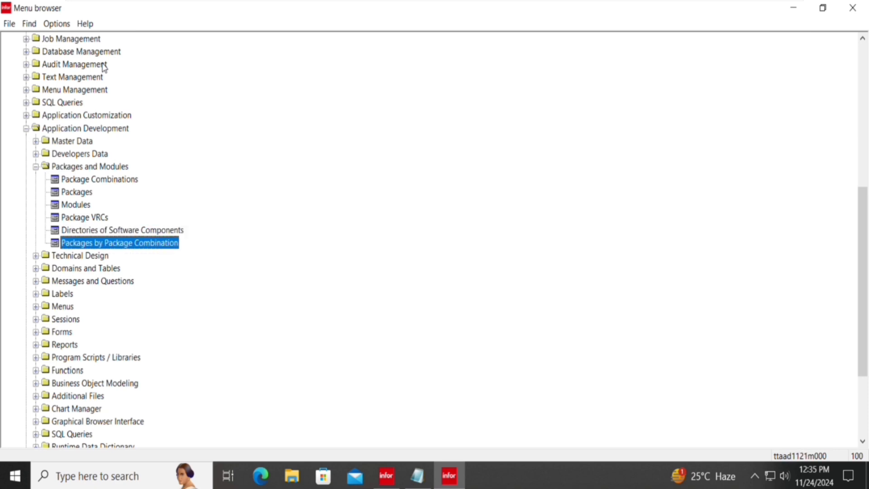
{"action": "key", "text": "Up"}
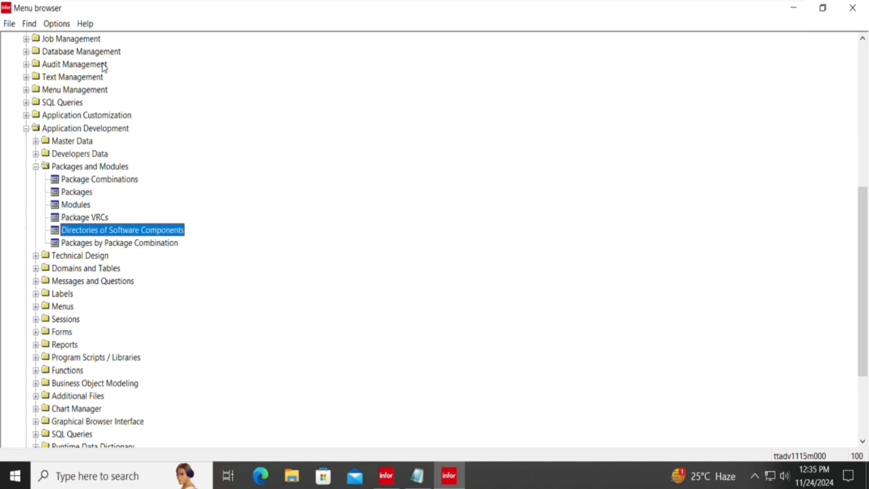
{"action": "key", "text": "Down"}
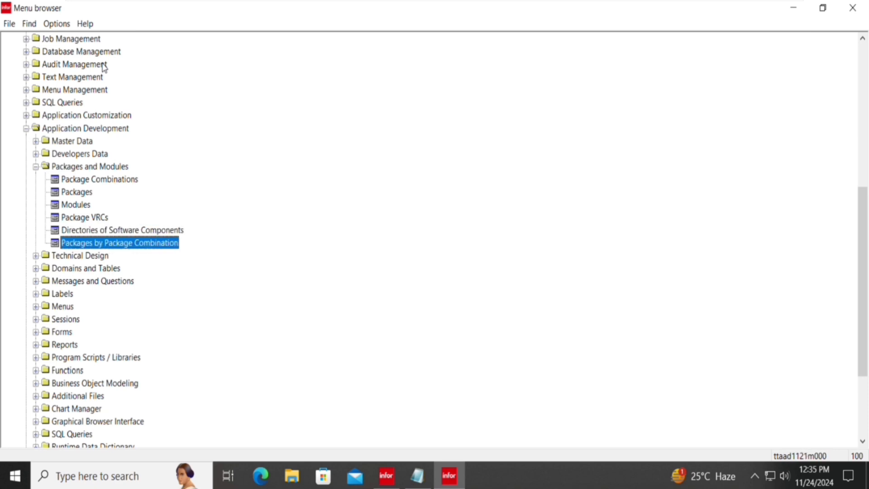
{"action": "key", "text": "Up"}
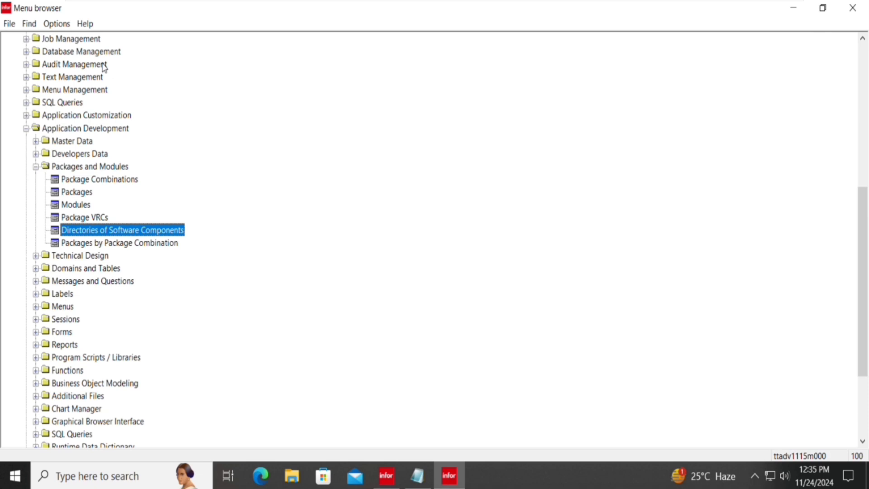
{"action": "key", "text": "Down"}
{"action": "key", "text": "Up"}
{"action": "key", "text": "Down"}
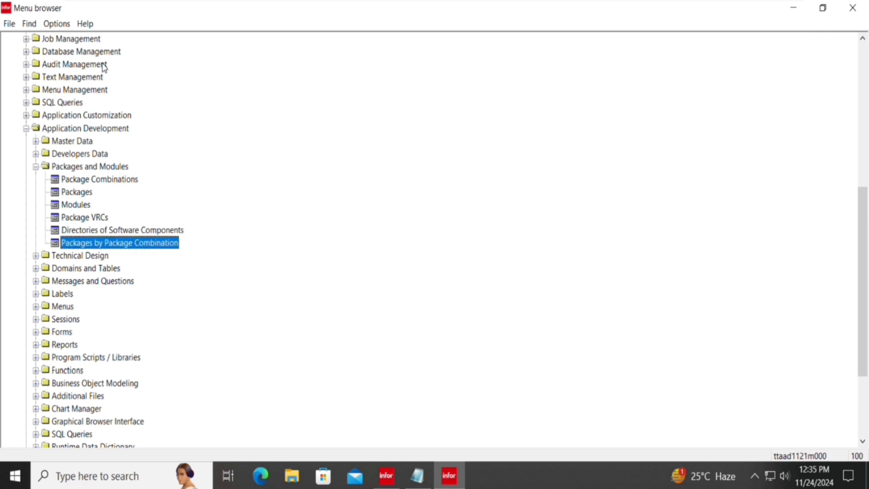
{"action": "key", "text": "Up"}
{"action": "key", "text": "Up"}
{"action": "key", "text": "Up"}
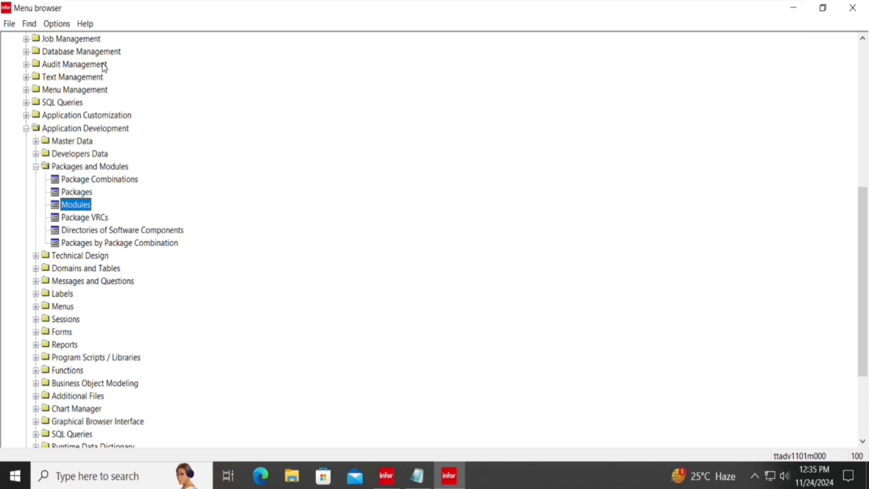
Load package im's modules and delete all four (chy, eng, mat, phy), acknowledging the warning.
{"action": "key", "text": "Return"}
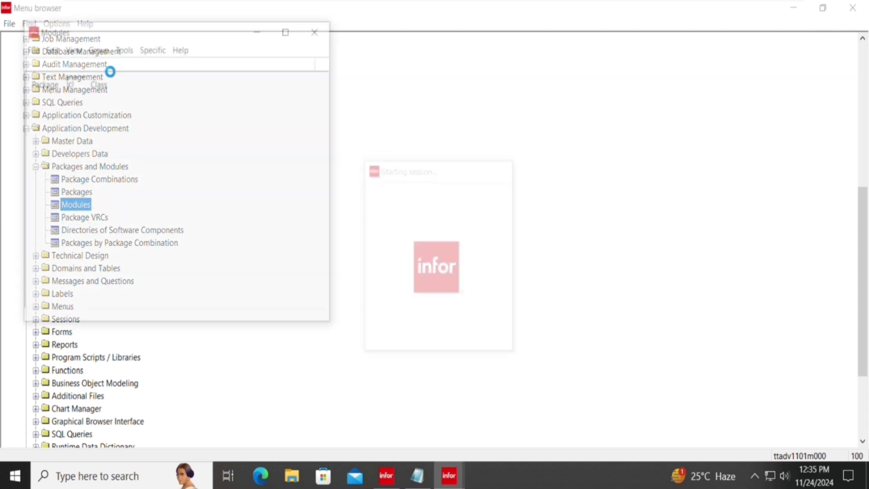
{"action": "key", "text": "ctrl+g"}
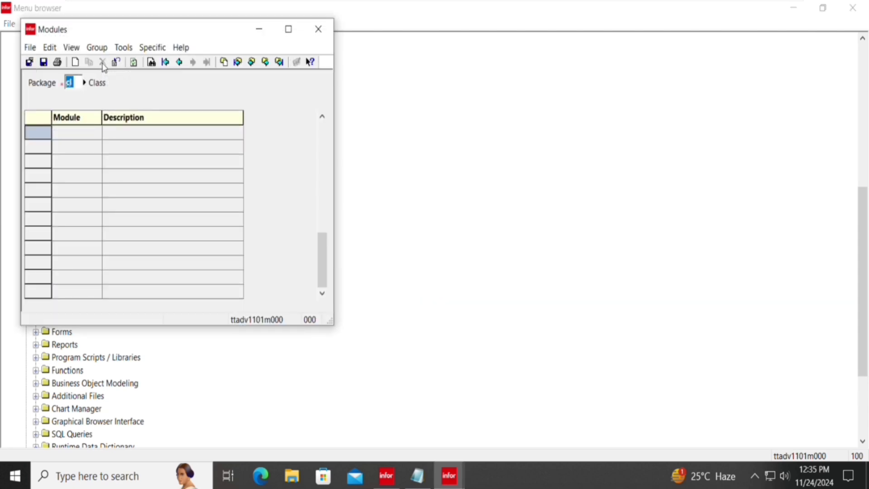
{"action": "type", "text": "im"}
{"action": "key", "text": "Return"}
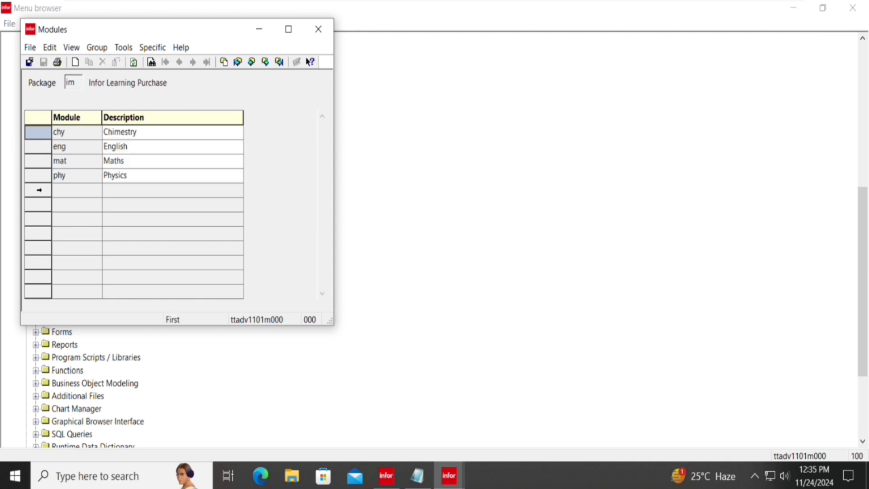
{"action": "left_click_drag", "start_coordinate": [38, 175], "coordinate": [41, 131]}
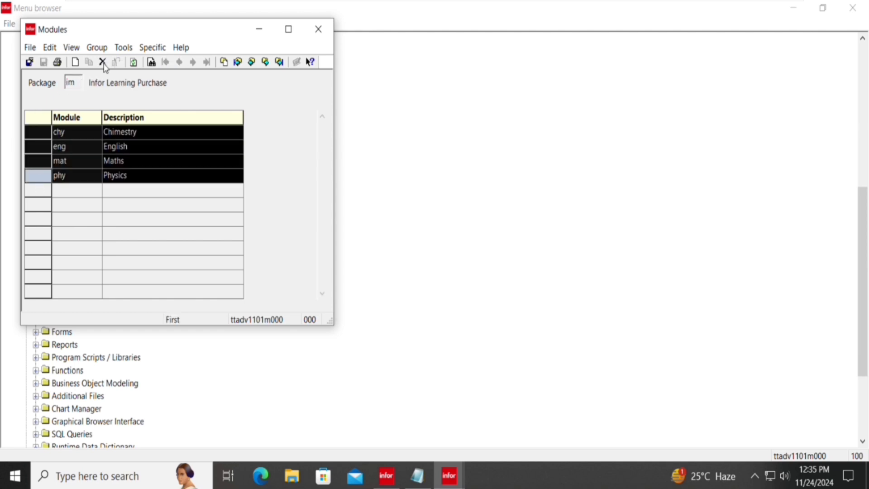
{"action": "left_click", "coordinate": [103, 64]}
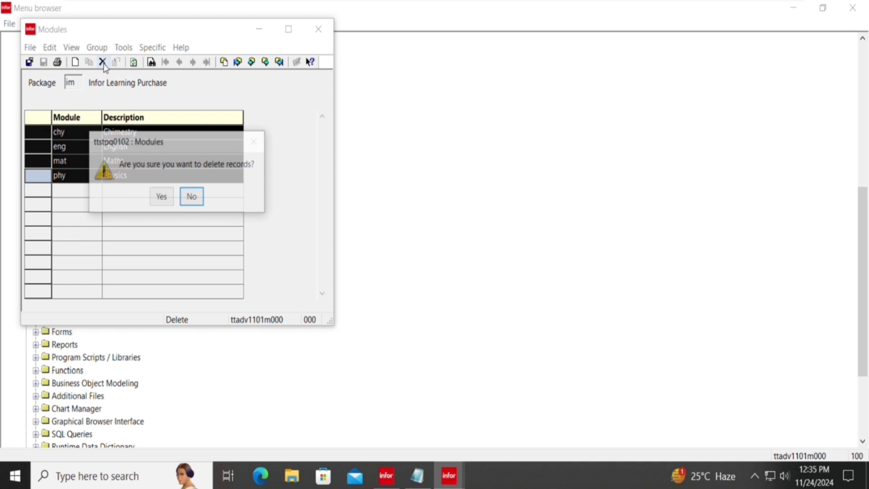
{"action": "key", "text": "Return"}
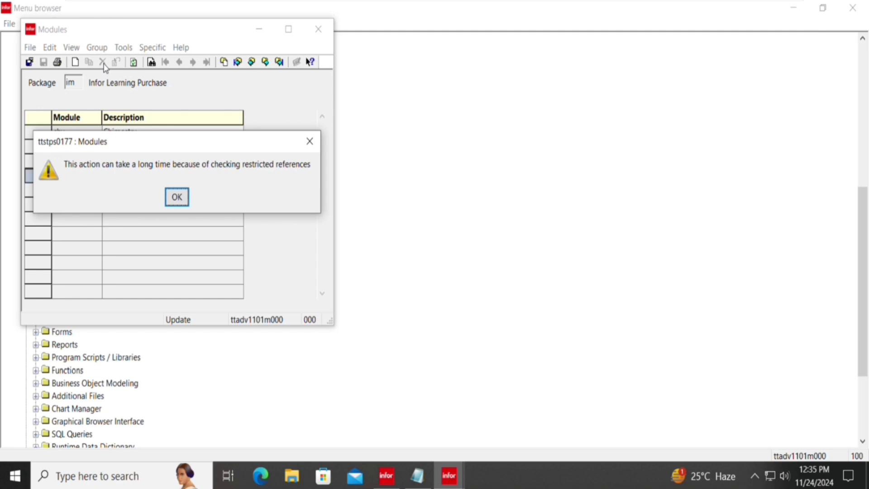
{"action": "key", "text": "Return"}
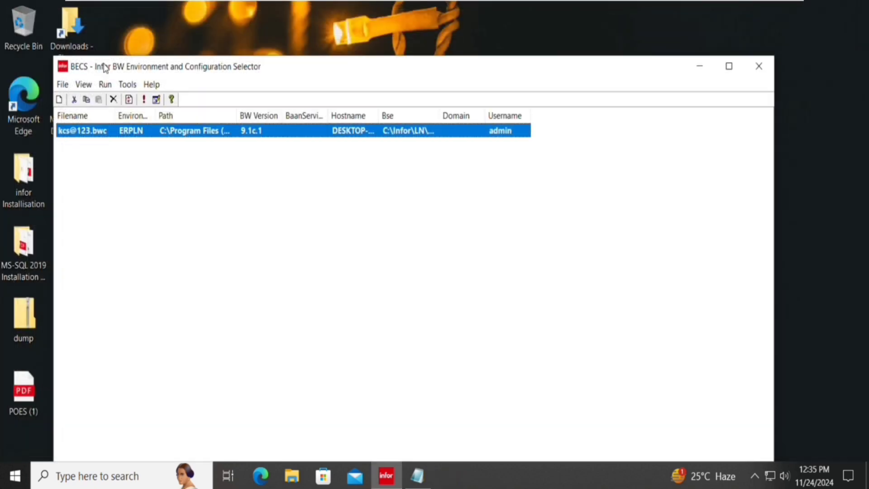
Log in to the ERPLN environment with the account password and dismiss both missing-icon warnings.
{"action": "key", "text": "Return"}
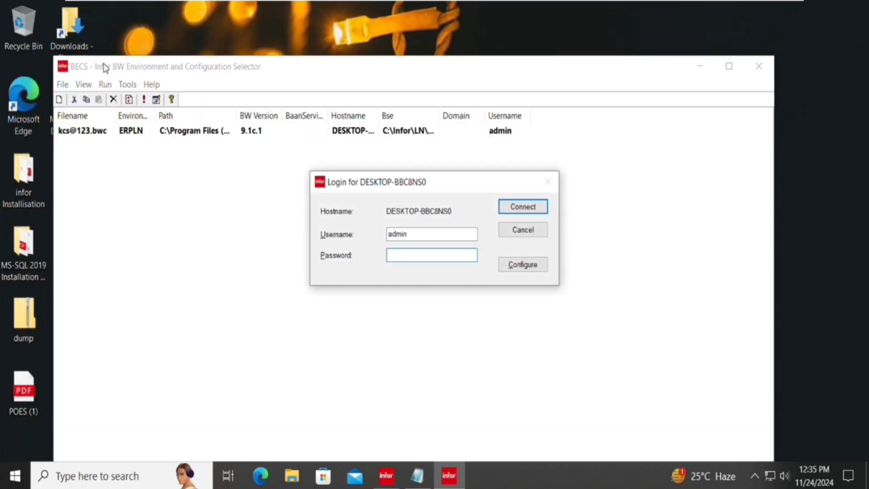
{"action": "type", "text": "•••••••"}
{"action": "key", "text": "Return"}
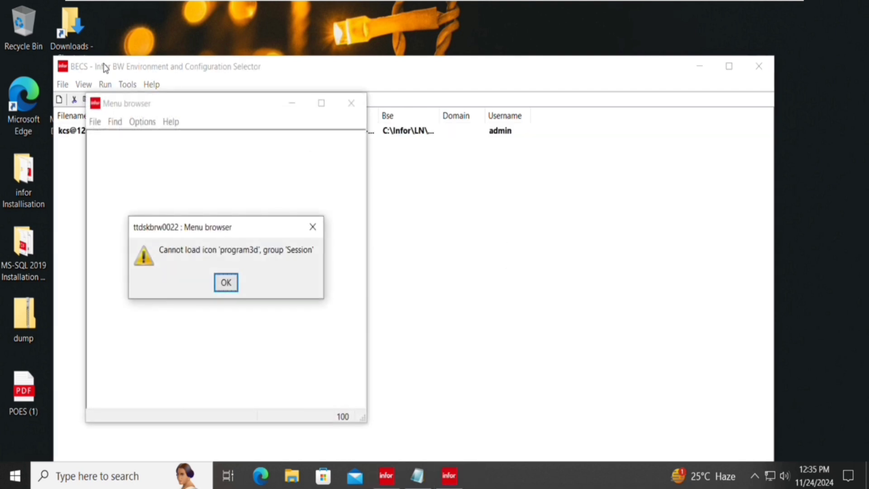
{"action": "key", "text": "Return"}
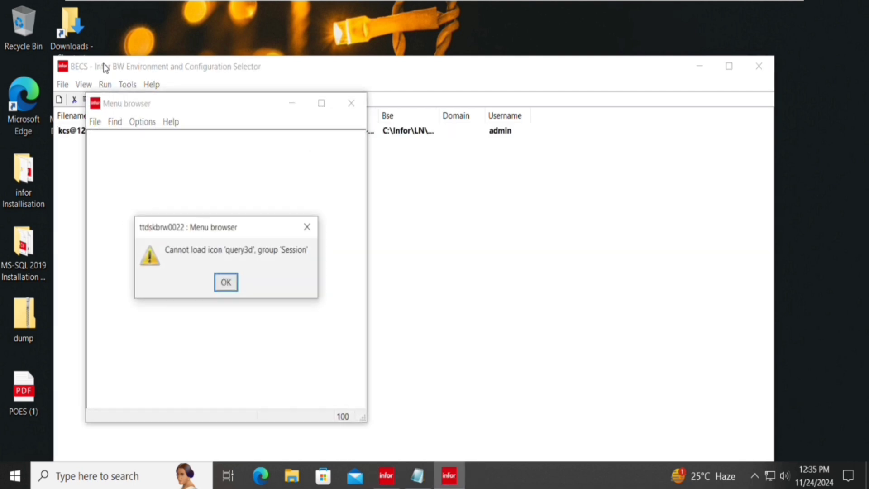
{"action": "key", "text": "Return"}
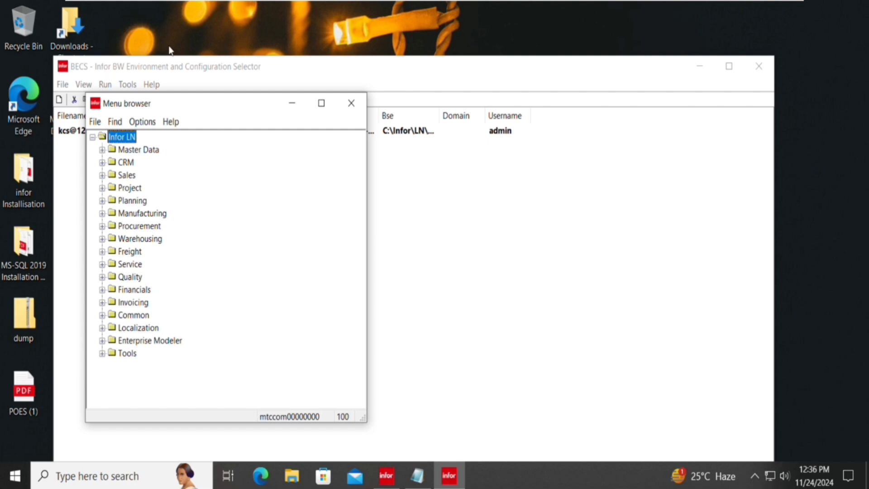
Maximize the Menu browser and open Tools > Application Development > Packages and Modules > Modules.
{"action": "left_click", "coordinate": [322, 103]}
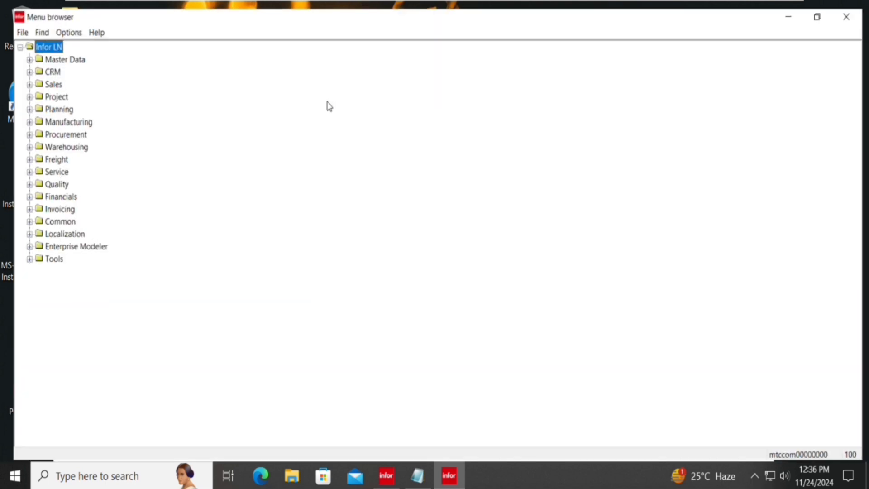
{"action": "key", "text": "Down"}
{"action": "key", "text": "Down"}
{"action": "key", "text": "Down"}
{"action": "key", "text": "Down"}
{"action": "key", "text": "Down"}
{"action": "key", "text": "Down"}
{"action": "key", "text": "Down"}
{"action": "key", "text": "Down"}
{"action": "key", "text": "Down"}
{"action": "key", "text": "Down"}
{"action": "key", "text": "Down"}
{"action": "key", "text": "Down"}
{"action": "key", "text": "Down"}
{"action": "key", "text": "Down"}
{"action": "key", "text": "Down"}
{"action": "key", "text": "Down"}
{"action": "key", "text": "Down"}
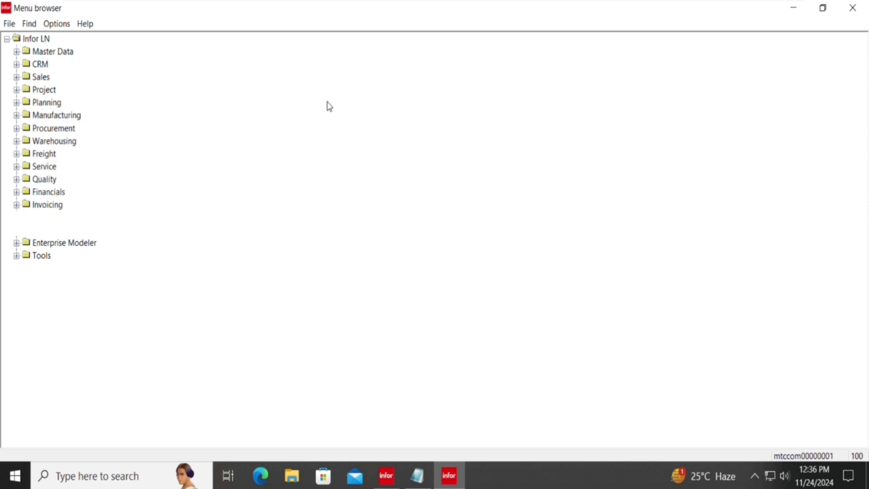
{"action": "key", "text": "Right"}
{"action": "key", "text": "Down"}
{"action": "key", "text": "Down"}
{"action": "key", "text": "Down"}
{"action": "key", "text": "Down"}
{"action": "key", "text": "Down"}
{"action": "key", "text": "Down"}
{"action": "key", "text": "Down"}
{"action": "key", "text": "Down"}
{"action": "key", "text": "Down"}
{"action": "key", "text": "Down"}
{"action": "key", "text": "Down"}
{"action": "key", "text": "Down"}
{"action": "key", "text": "Down"}
{"action": "key", "text": "Down"}
{"action": "key", "text": "Down"}
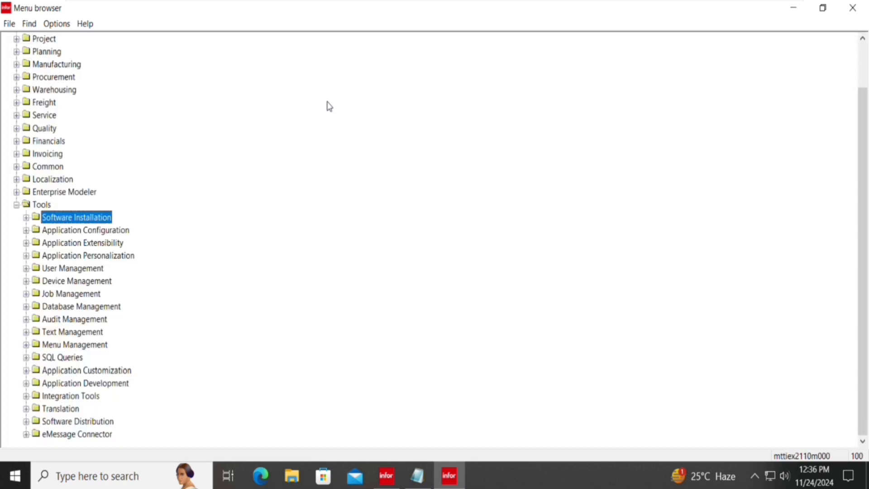
{"action": "key", "text": "Up"}
{"action": "key", "text": "Right"}
{"action": "key", "text": "Down"}
{"action": "key", "text": "Down"}
{"action": "key", "text": "Down"}
{"action": "key", "text": "Down"}
{"action": "key", "text": "Down"}
{"action": "key", "text": "Down"}
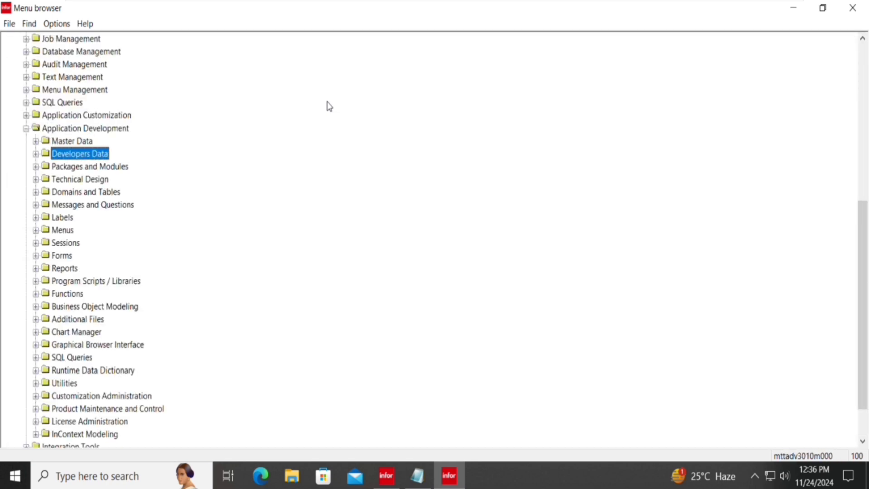
{"action": "key", "text": "Up"}
{"action": "key", "text": "Up"}
{"action": "key", "text": "Up"}
{"action": "key", "text": "Up"}
{"action": "key", "text": "Down"}
{"action": "key", "text": "Right"}
{"action": "key", "text": "Down"}
{"action": "key", "text": "Down"}
{"action": "key", "text": "Down"}
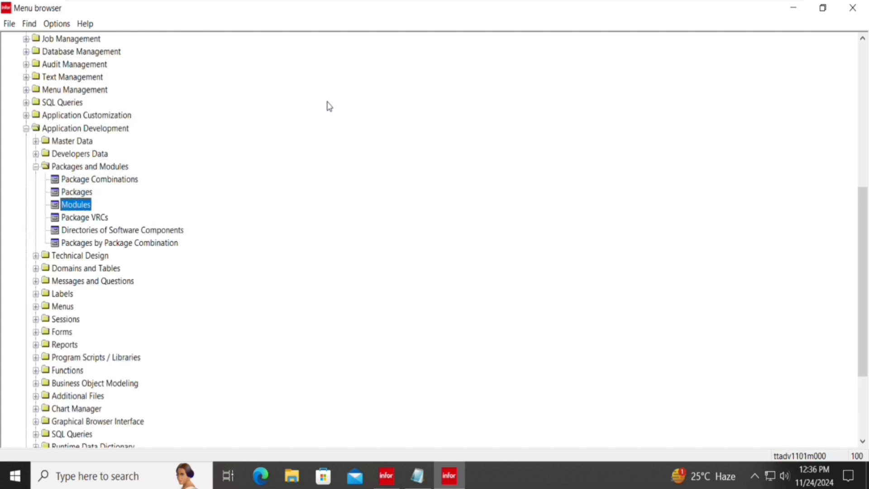
{"action": "key", "text": "Return"}
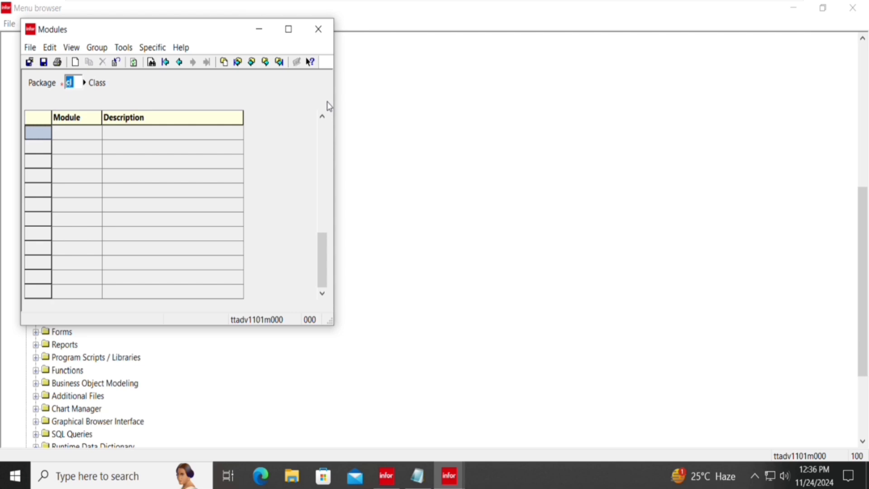
Load package im, confirming its chy, eng, mat and phy modules remain, then close the session.
{"action": "type", "text": "im"}
{"action": "key", "text": "Tab"}
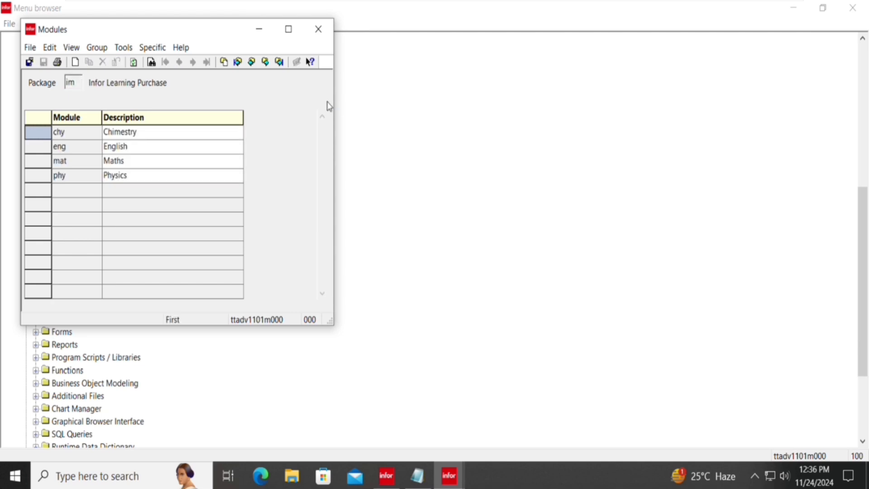
{"action": "key", "text": "Escape"}
From Packages by Package Combination, run Rebuild DD for 1070000 with report device d.
{"action": "key", "text": "Down"}
{"action": "key", "text": "Down"}
{"action": "key", "text": "Down"}
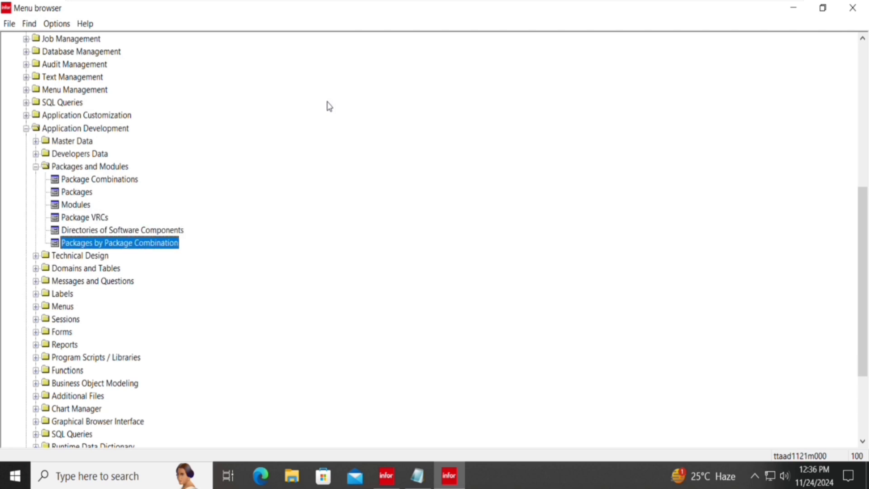
{"action": "key", "text": "Return"}
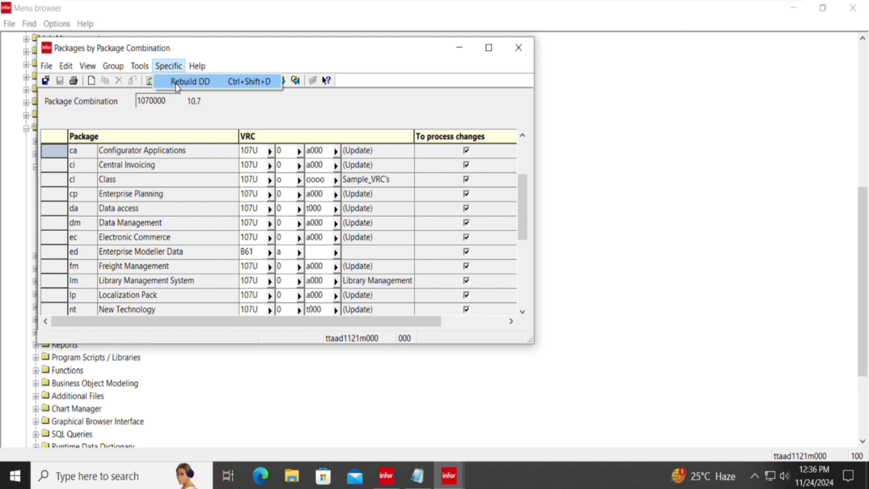
{"action": "left_click", "coordinate": [177, 83]}
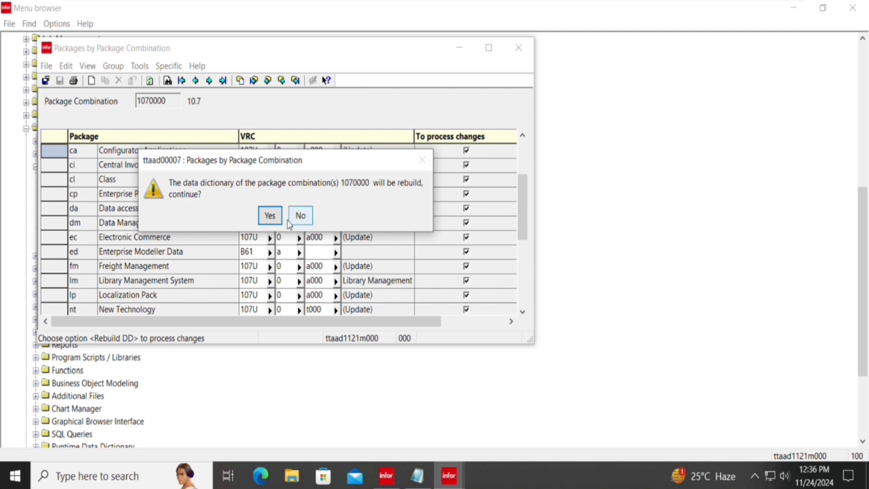
{"action": "left_click", "coordinate": [276, 218]}
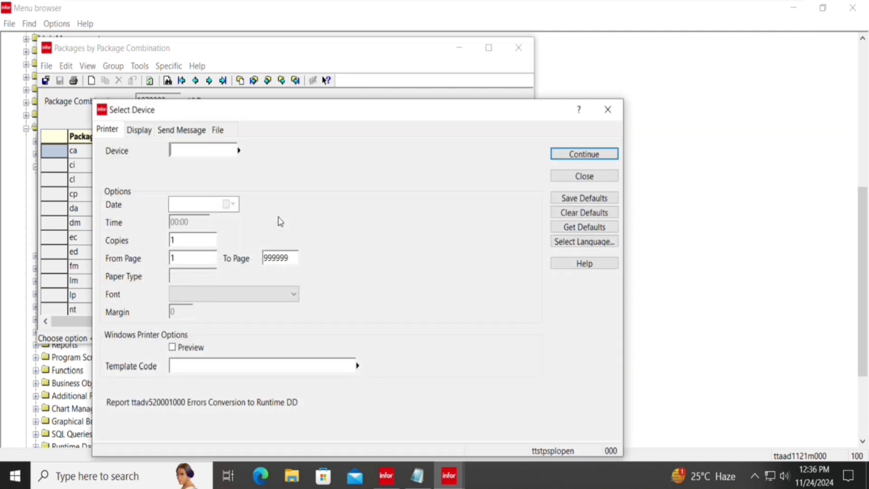
{"action": "type", "text": "d"}
{"action": "key", "text": "Return"}
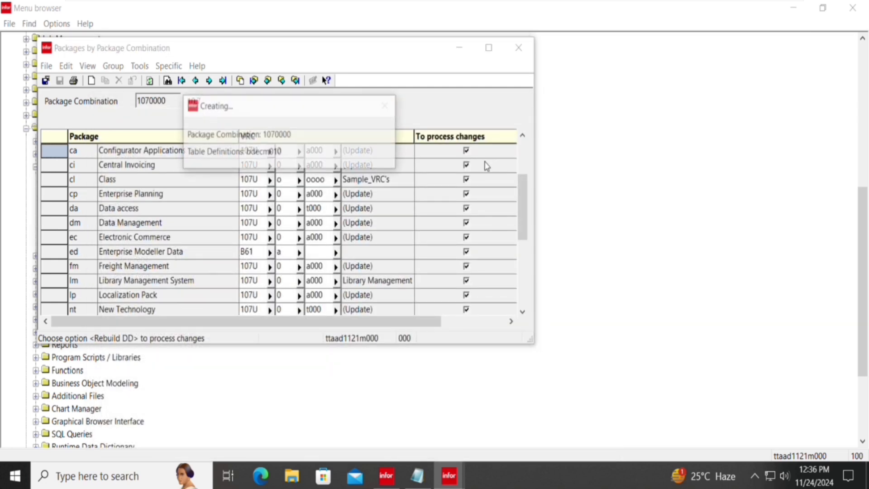
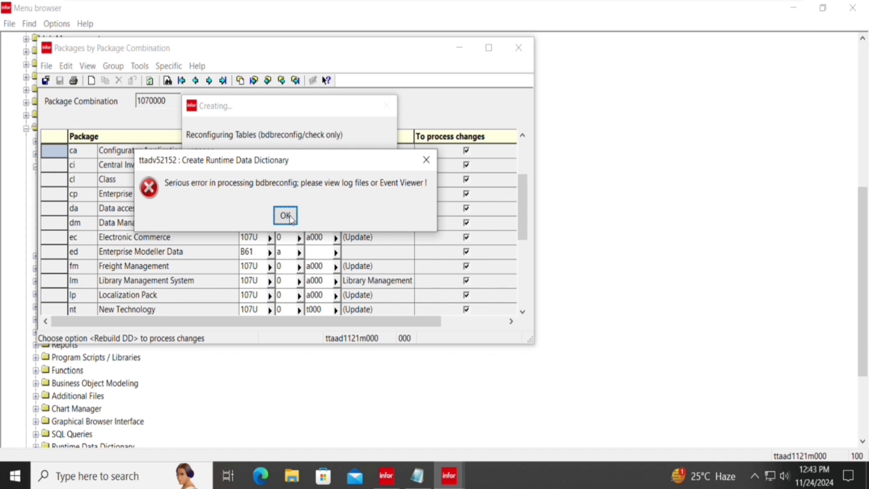
Dismiss the bdbreconfig runtime error and reopen Packages by Package Combination for 1070000.
{"action": "left_click", "coordinate": [288, 217]}
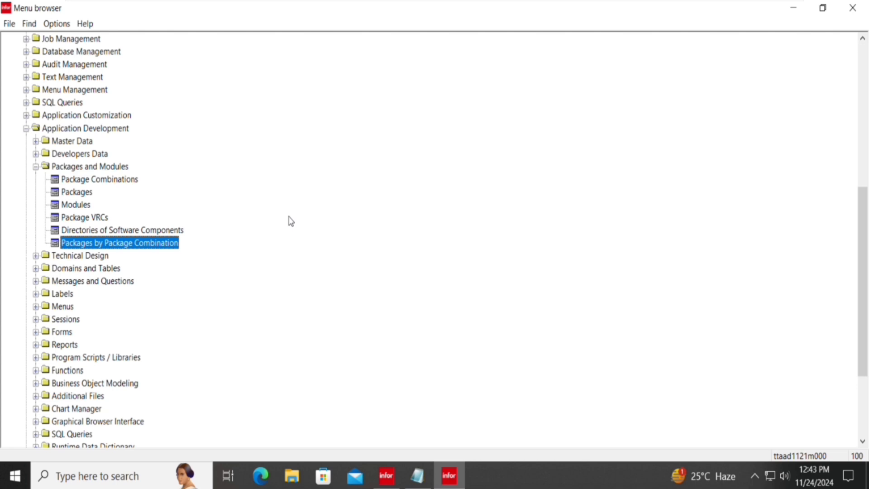
{"action": "left_click", "coordinate": [452, 478]}
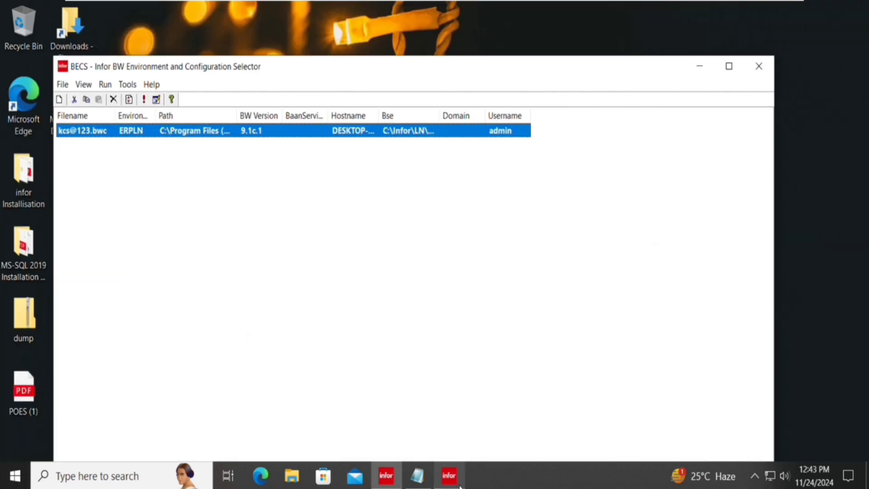
{"action": "left_click", "coordinate": [459, 485]}
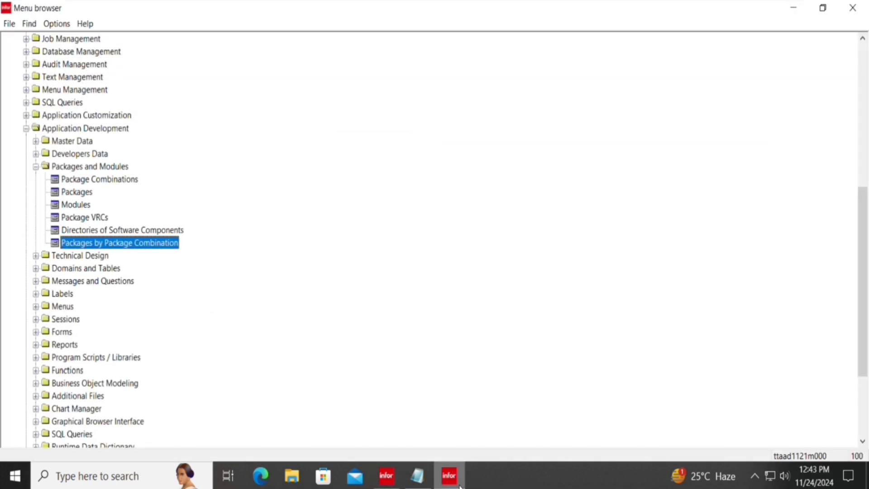
{"action": "double_click", "coordinate": [155, 243]}
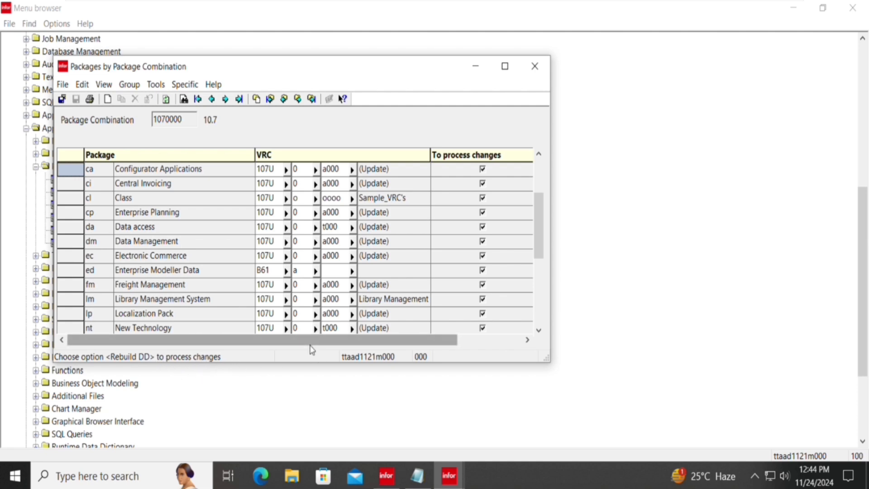
Close the combination list and confirm package im has no entries in Package VRCs.
{"action": "left_click", "coordinate": [534, 66]}
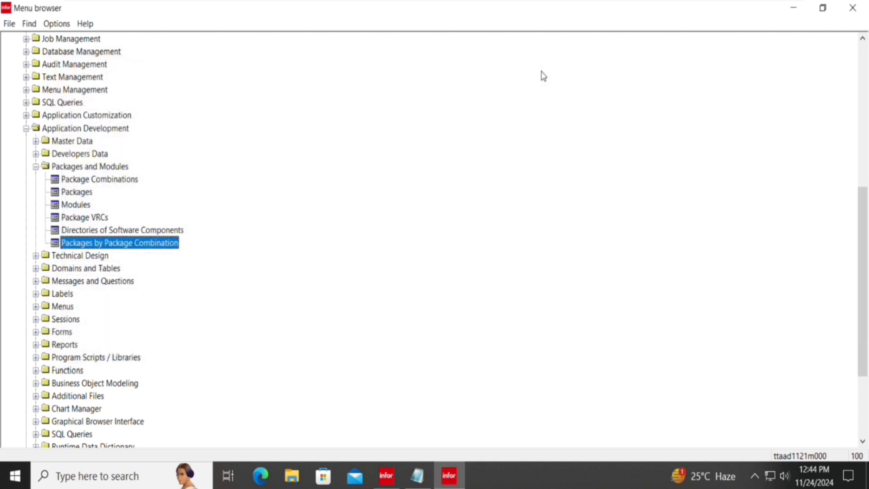
{"action": "left_click", "coordinate": [81, 219]}
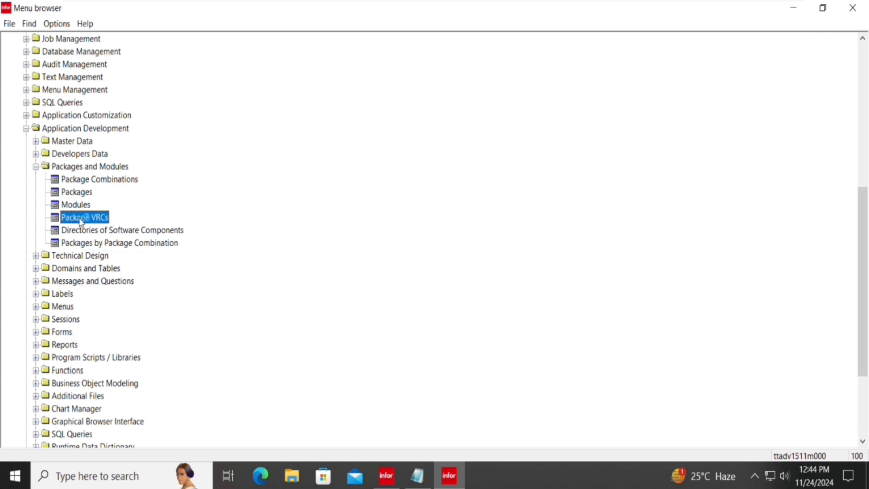
{"action": "double_click", "coordinate": [81, 218]}
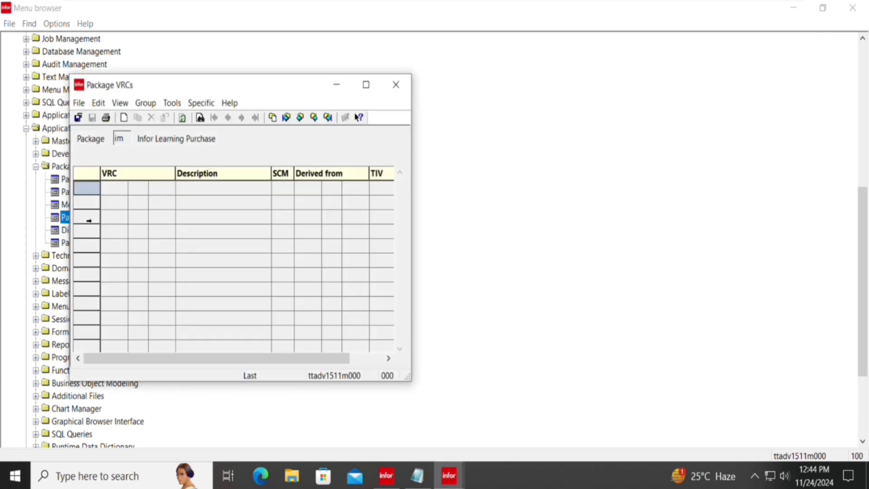
{"action": "key", "text": "Escape"}
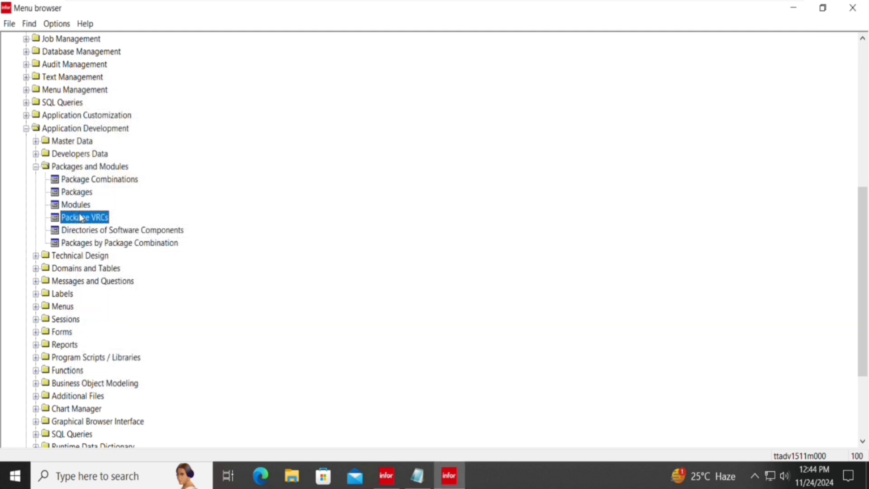
Delete the chy module record from package im in the Modules session.
{"action": "key", "text": "Up"}
{"action": "key", "text": "Return"}
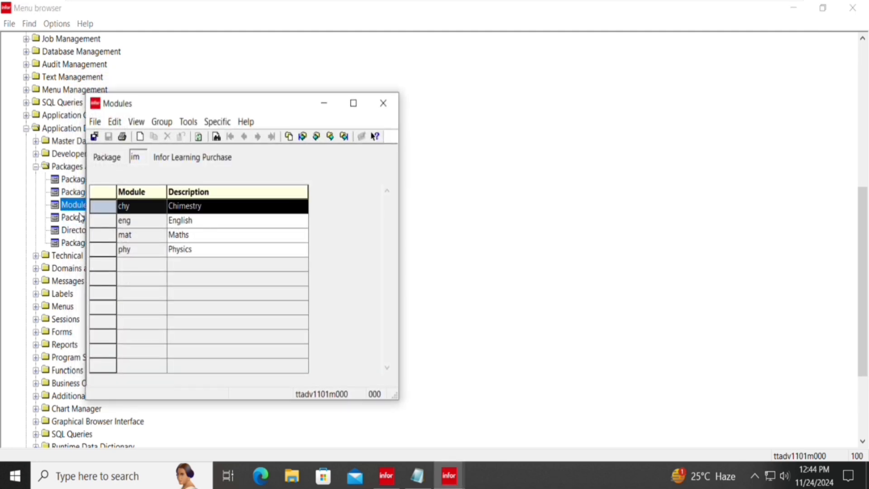
{"action": "left_click", "coordinate": [169, 137]}
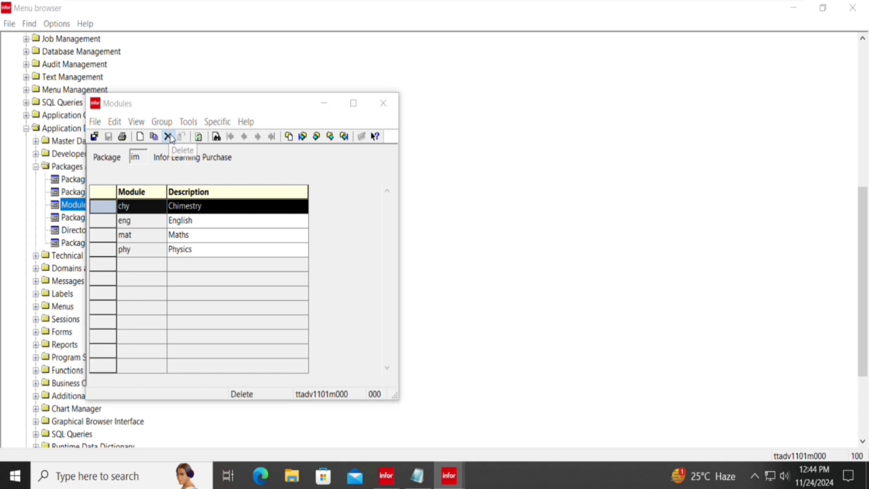
{"action": "key", "text": "Left"}
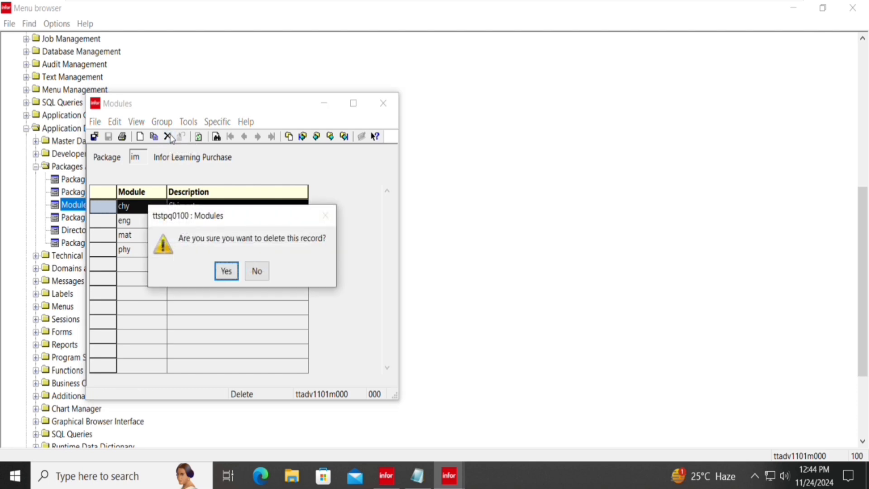
{"action": "key", "text": "Return"}
{"action": "key", "text": "Return"}
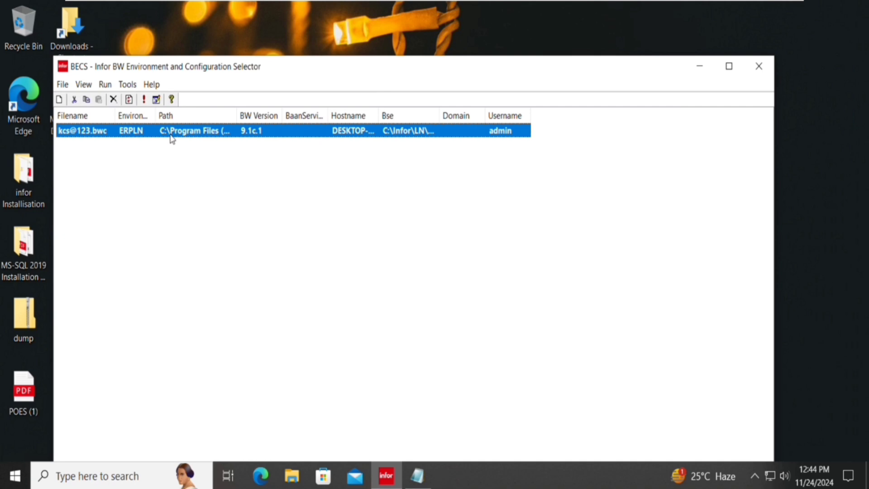
Start the ERPLN environment login from BECS, then advance from the Q&A slide to Thank You.
{"action": "double_click", "coordinate": [171, 131]}
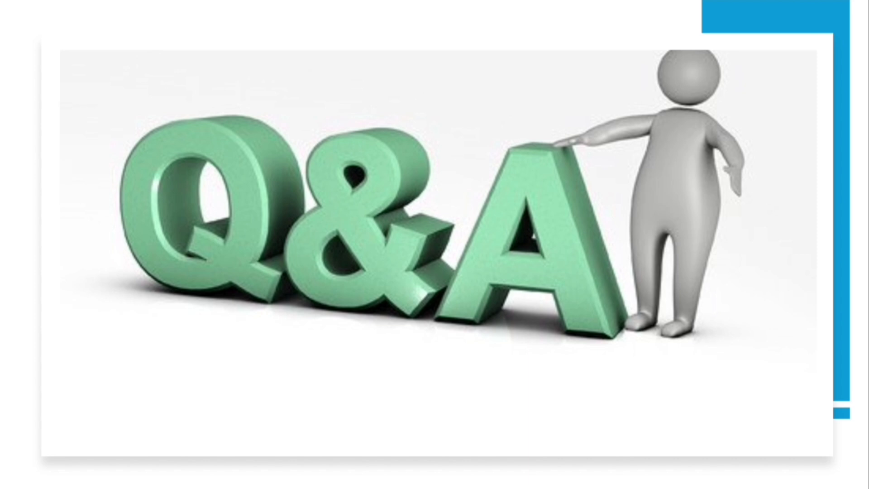
{"action": "key", "text": "Right"}
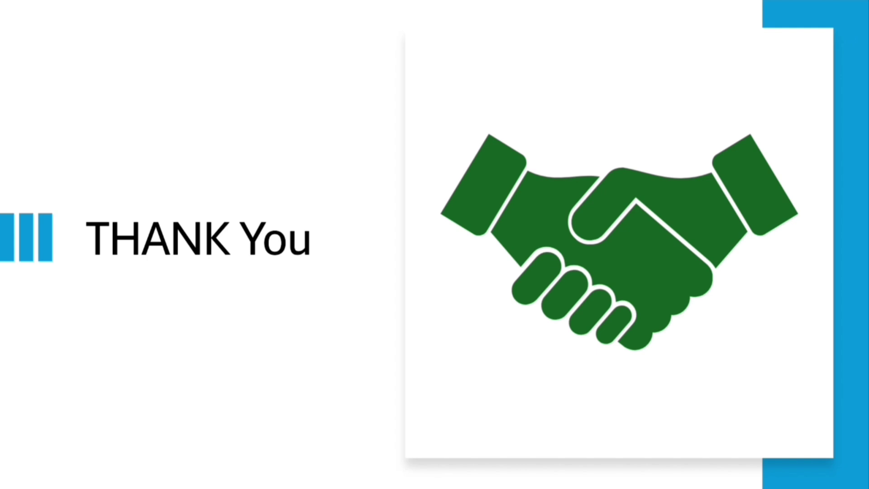